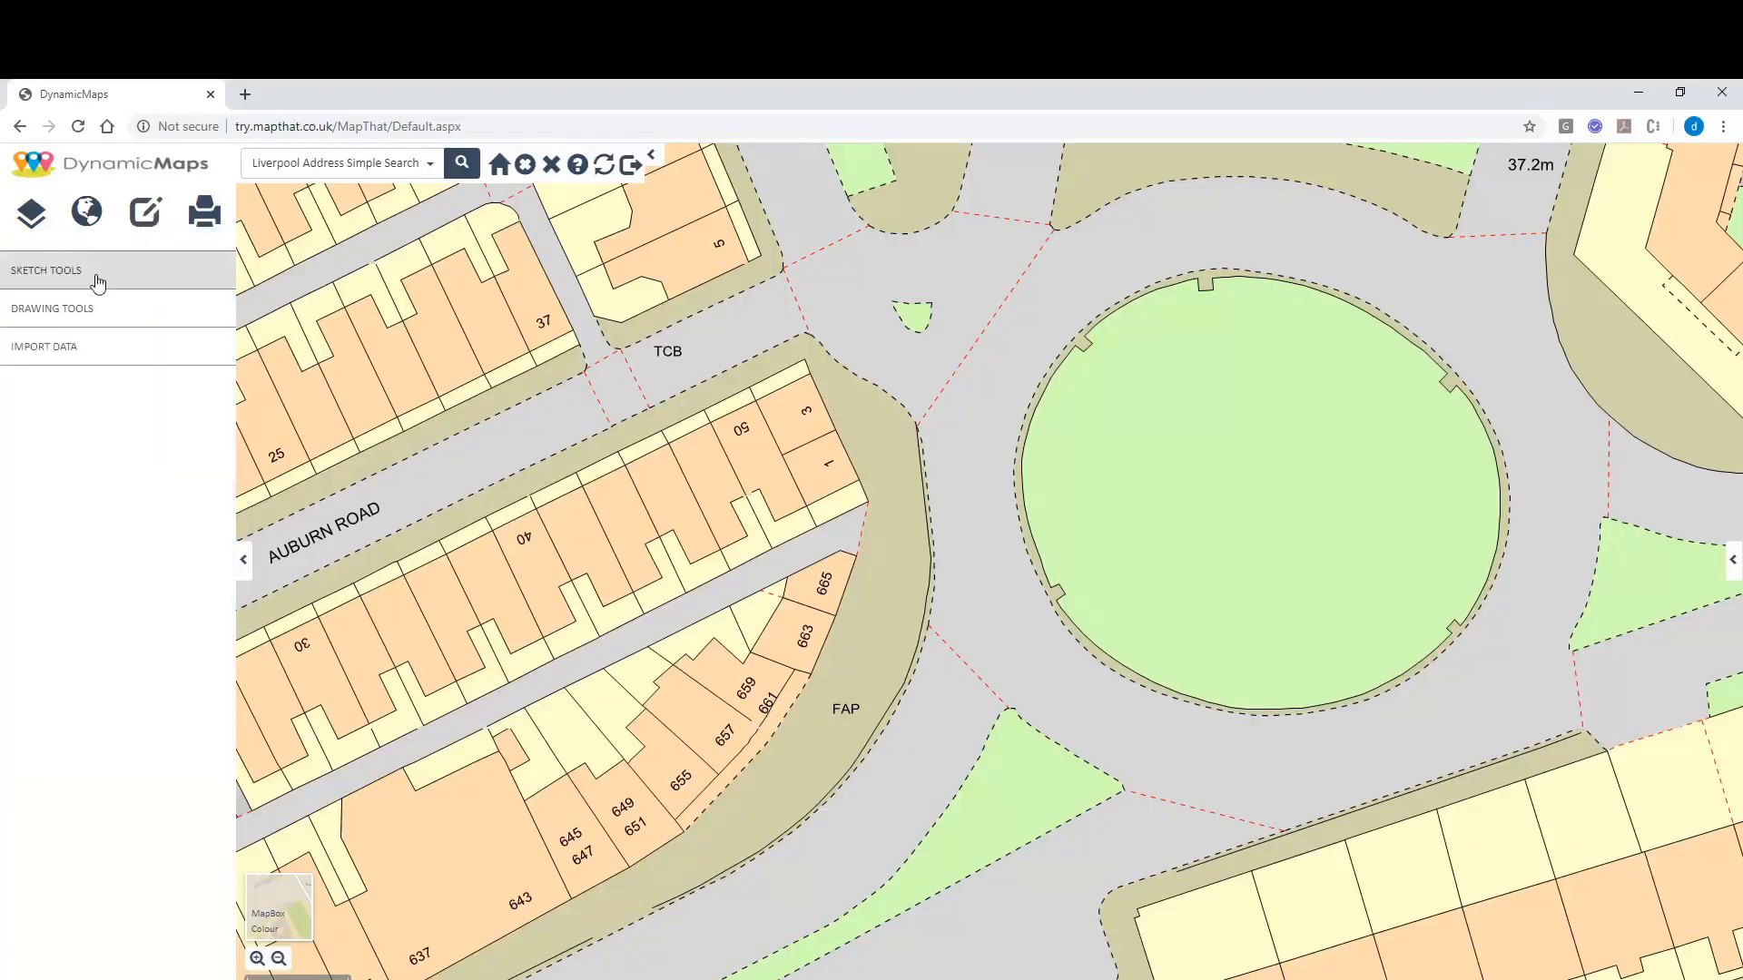
Open Sketch Tools and check the existing sketch layers (Lighting, Maintenance) without choosing one.
{"action": "left_click", "coordinate": [98, 282]}
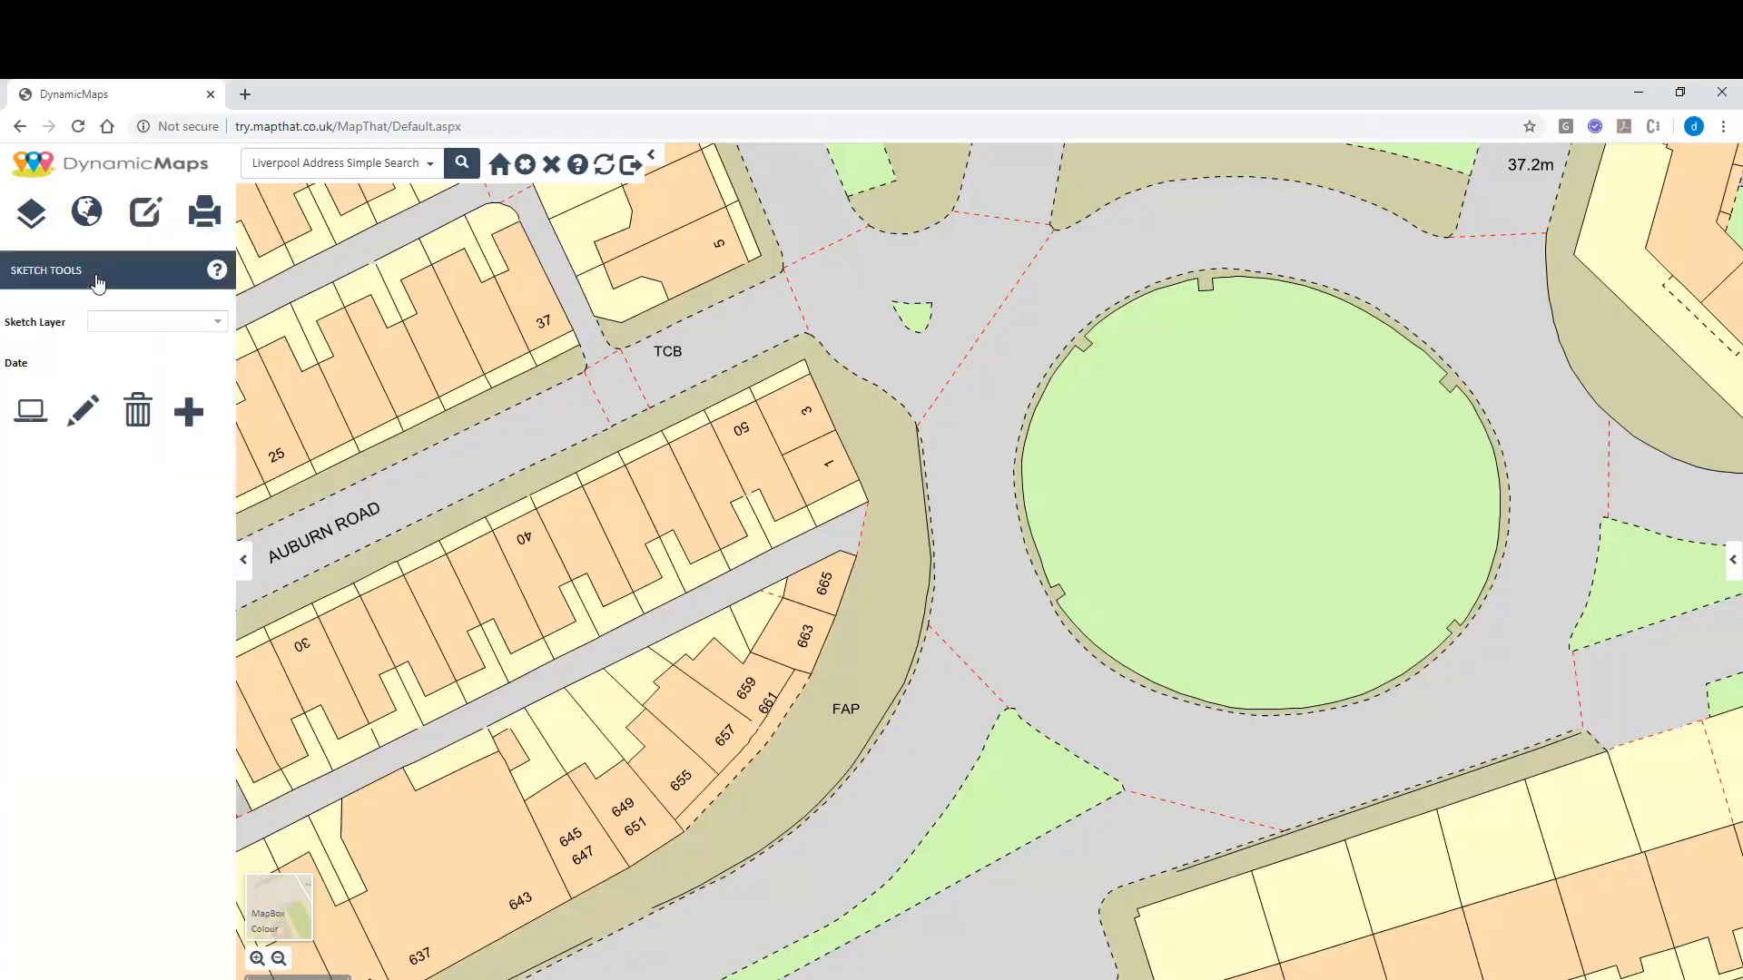
{"action": "left_click", "coordinate": [214, 325]}
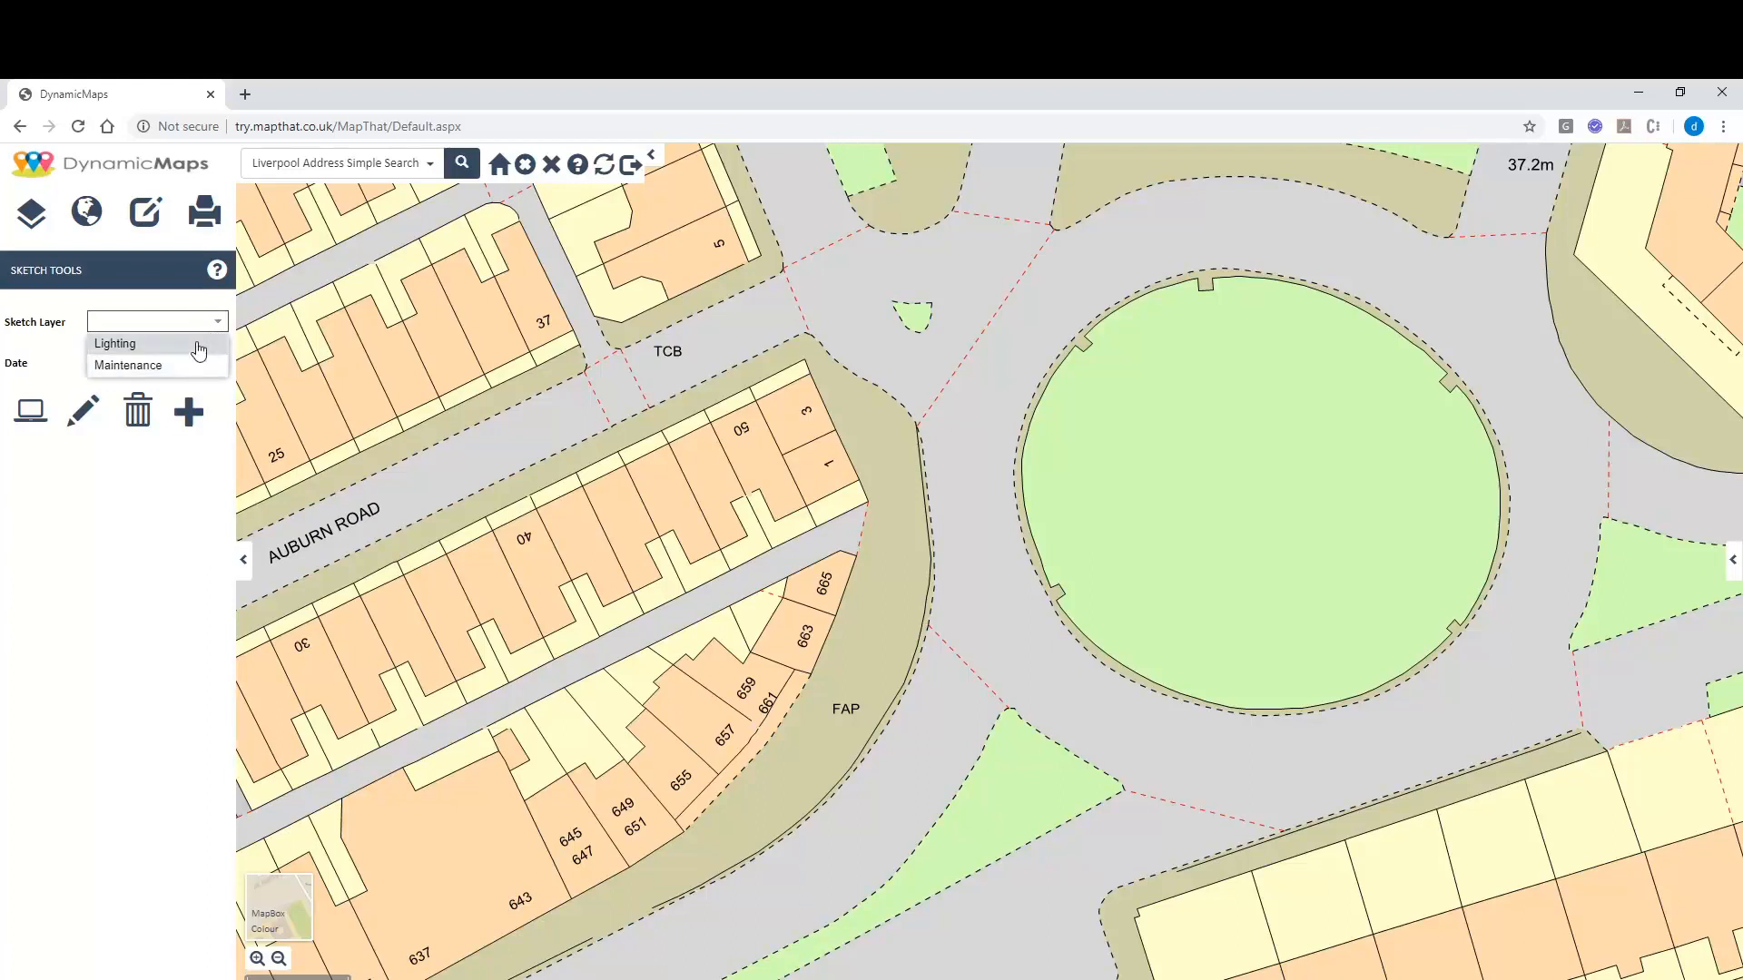
{"action": "left_click", "coordinate": [179, 485]}
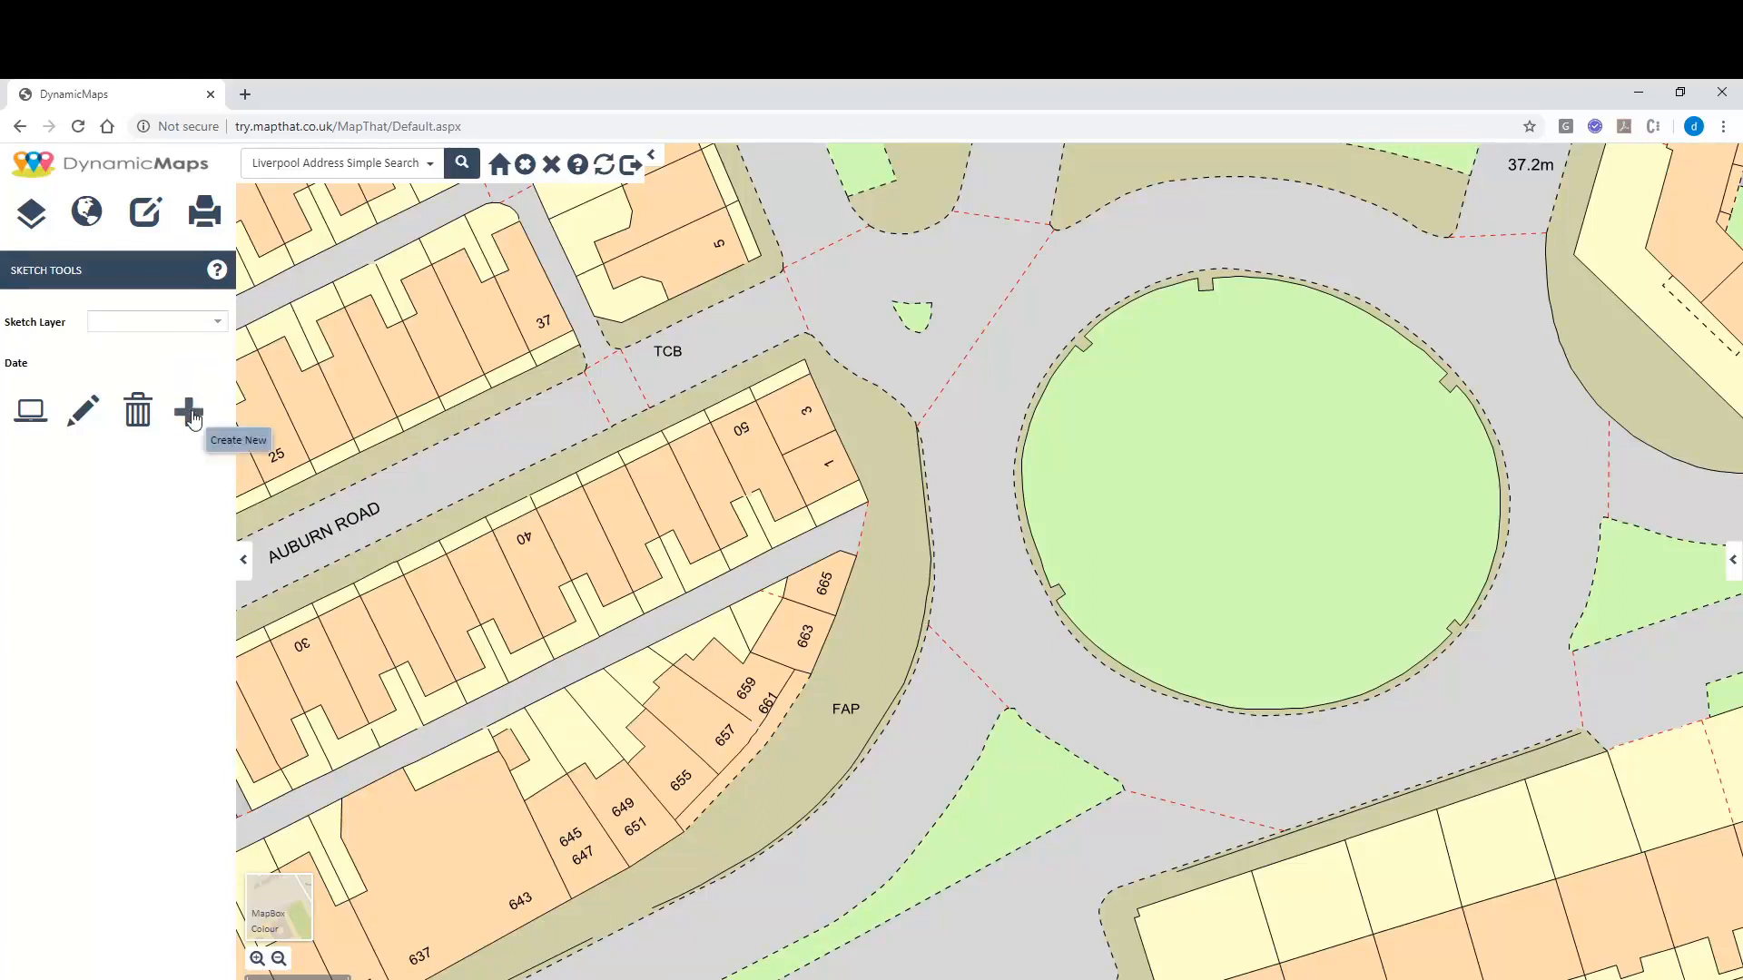
Create a new sketch layer named 'New Sketch Layer'.
{"action": "left_click", "coordinate": [189, 412]}
{"action": "left_click", "coordinate": [146, 472]}
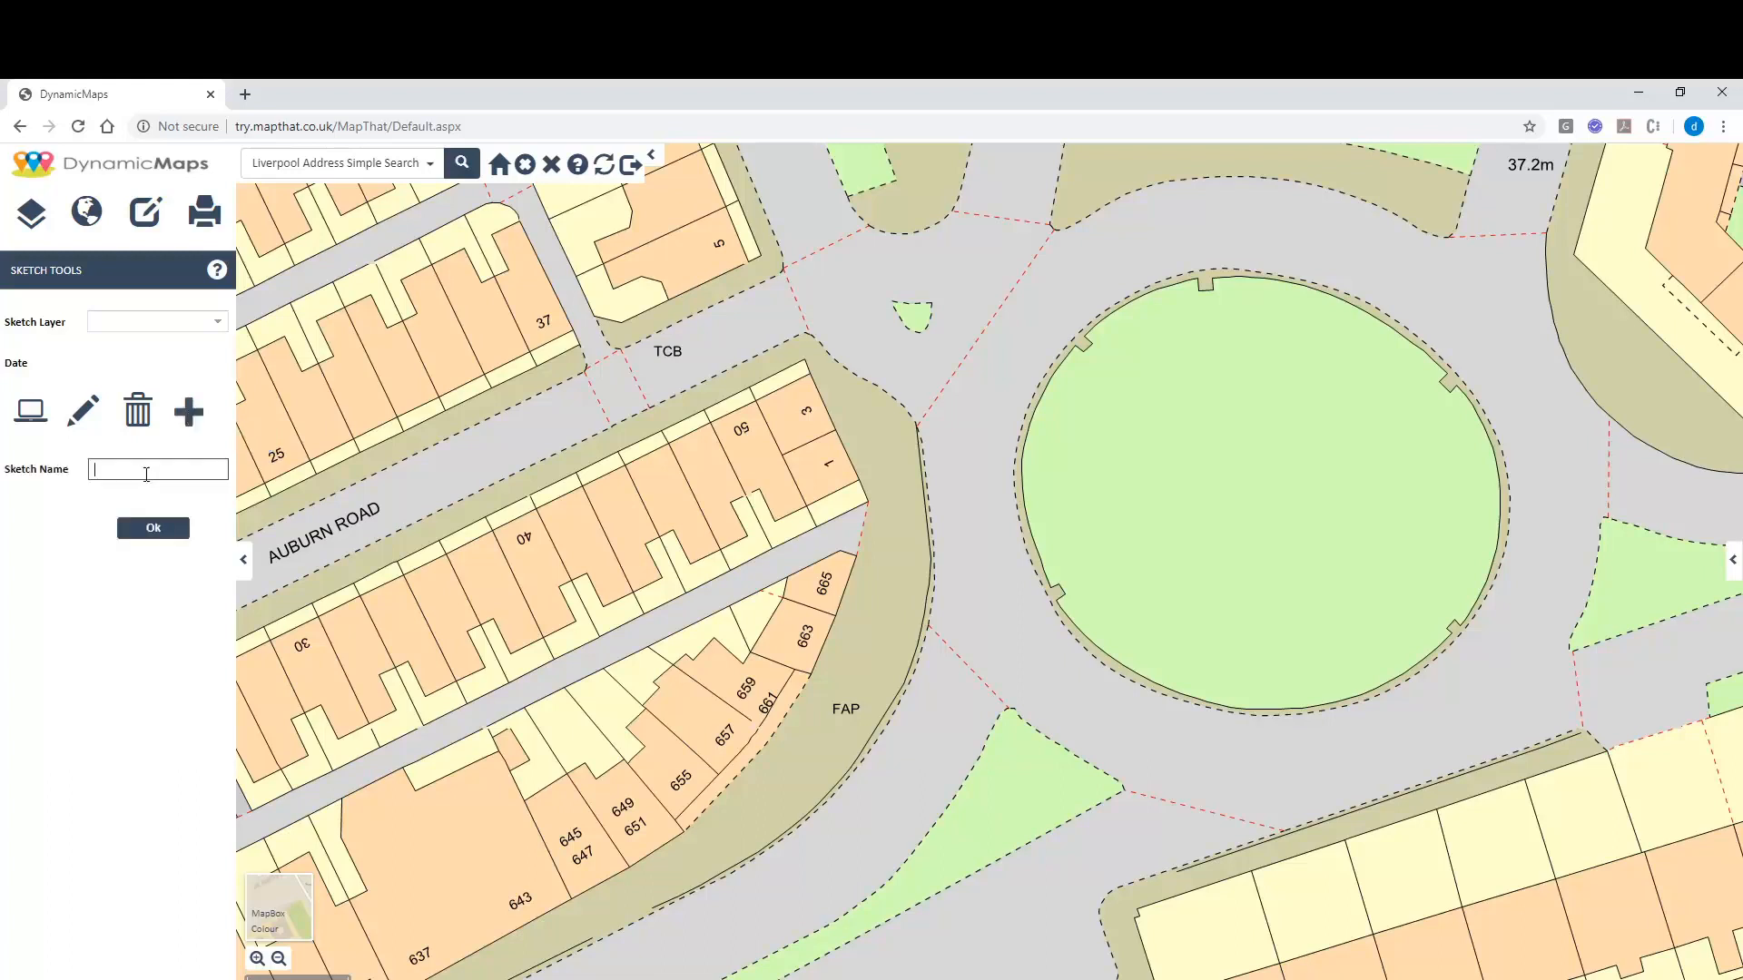
{"action": "type", "text": "New Sketch Layer"}
{"action": "left_click", "coordinate": [146, 528]}
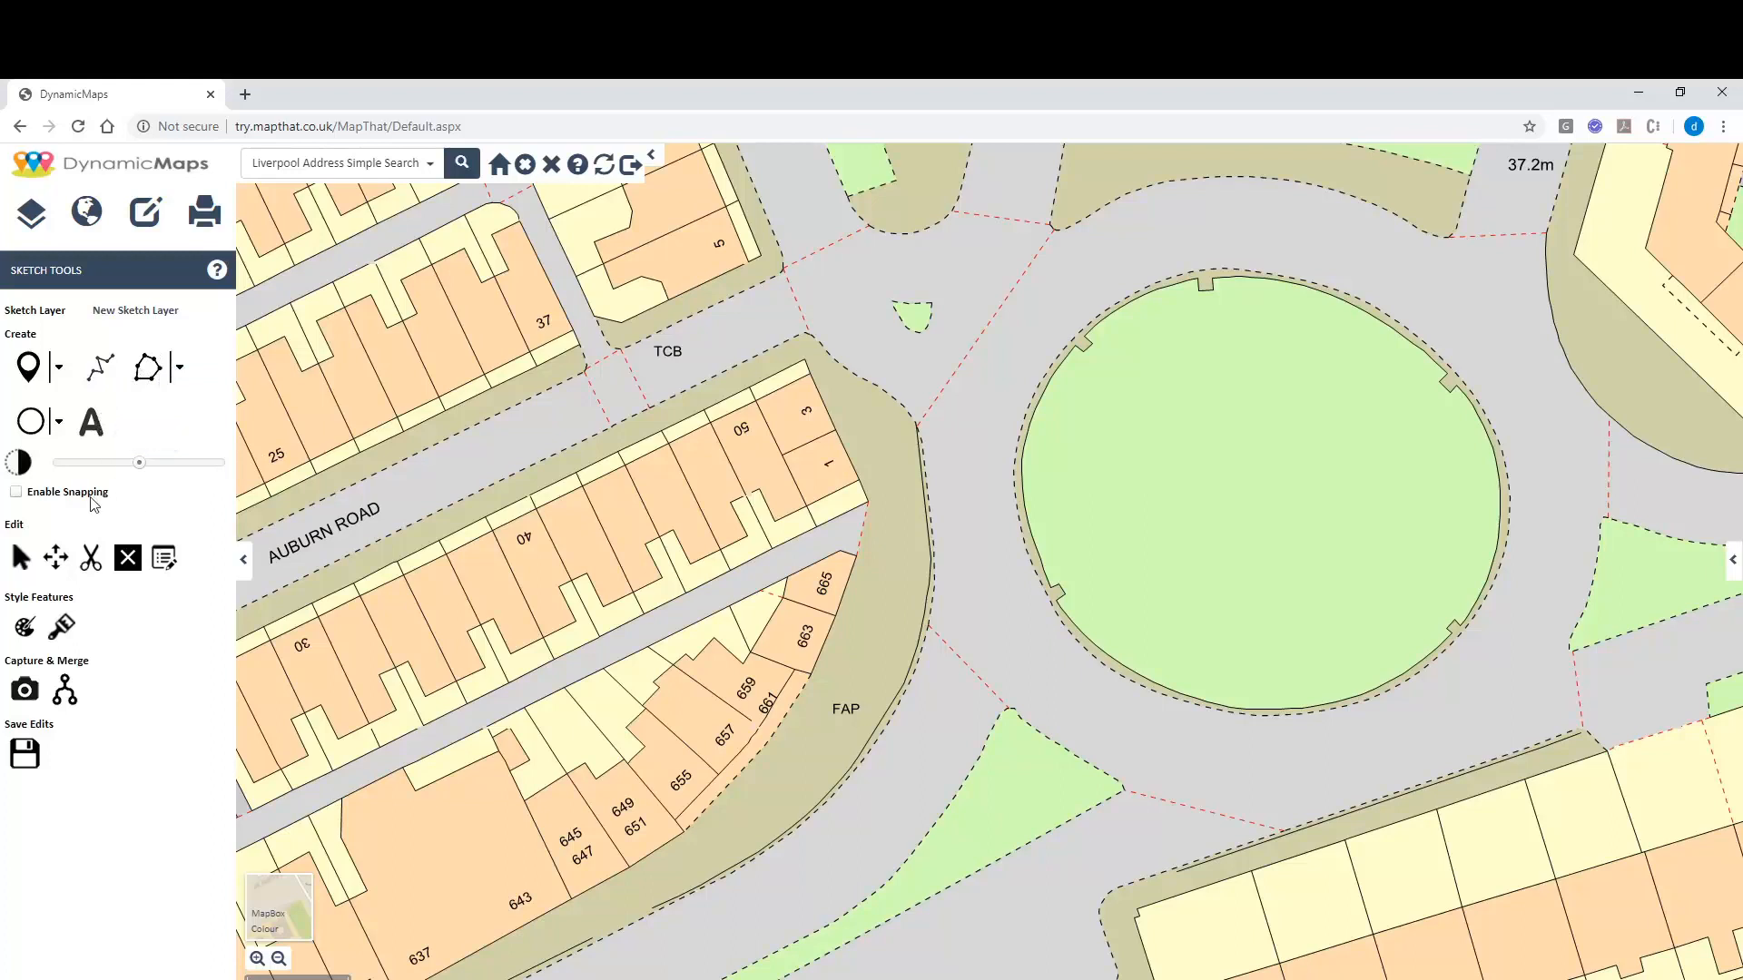
Capture the roundabout's central circle from the Liverpool Snapping layer as a sketch shape and save.
{"action": "left_click", "coordinate": [27, 689]}
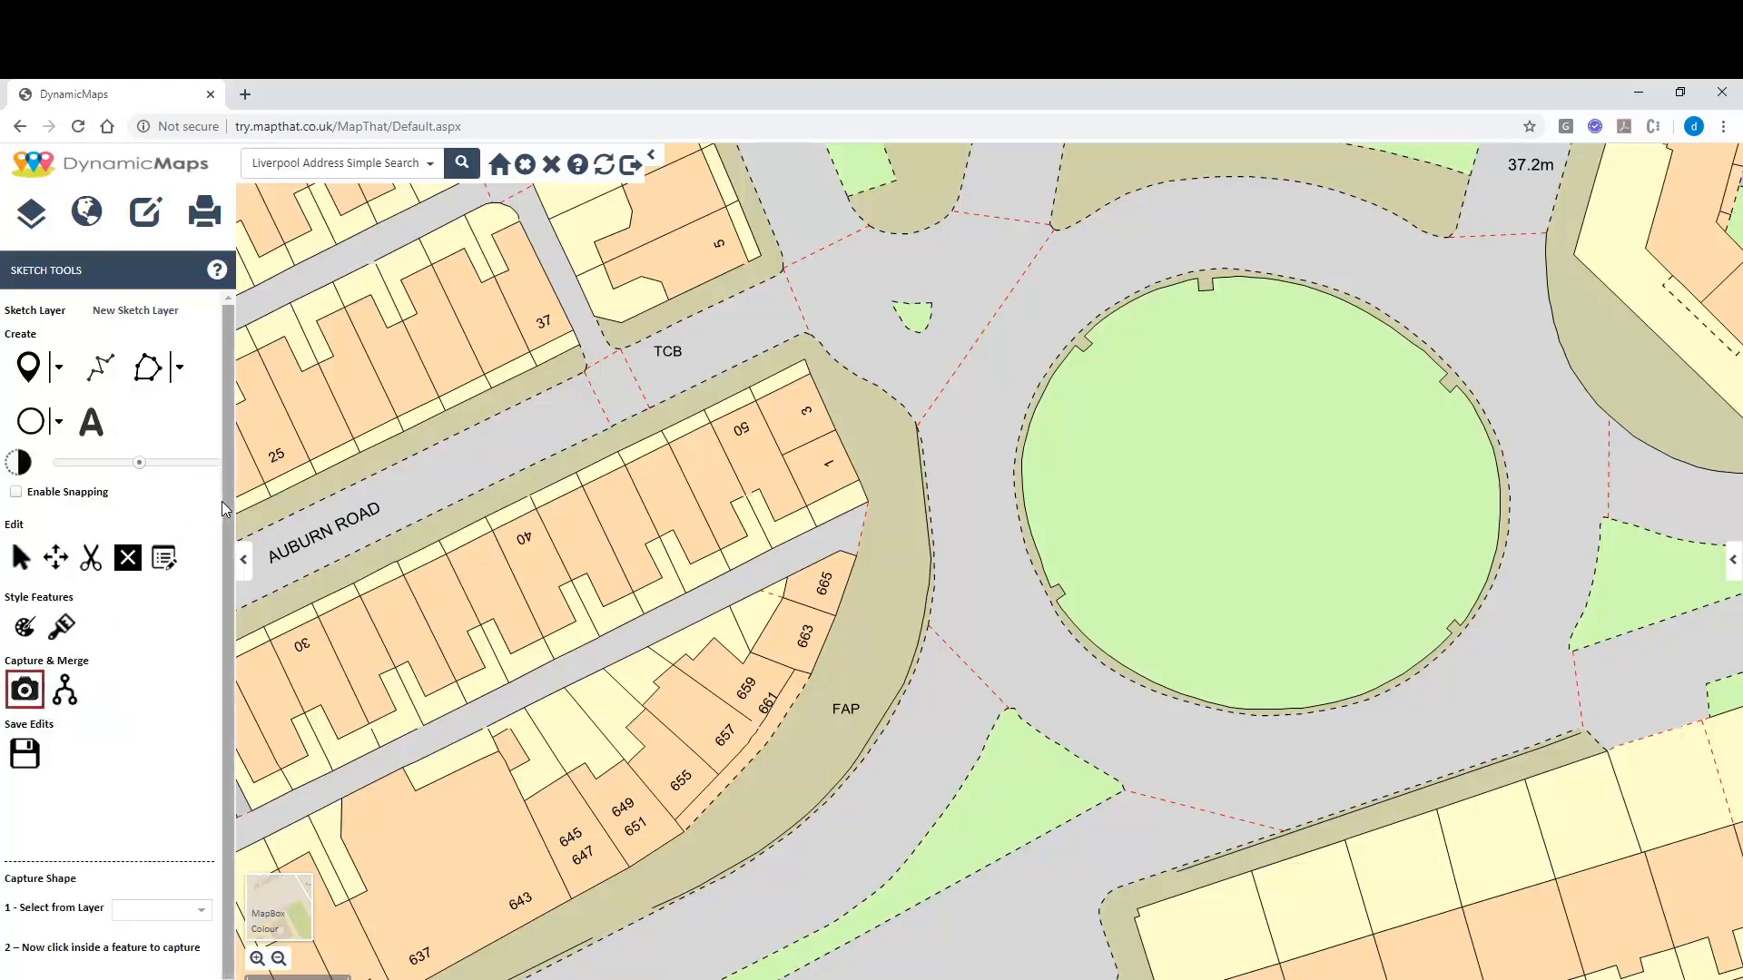
{"action": "left_click_drag", "start_coordinate": [225, 500], "coordinate": [238, 572]}
{"action": "left_click", "coordinate": [201, 876]}
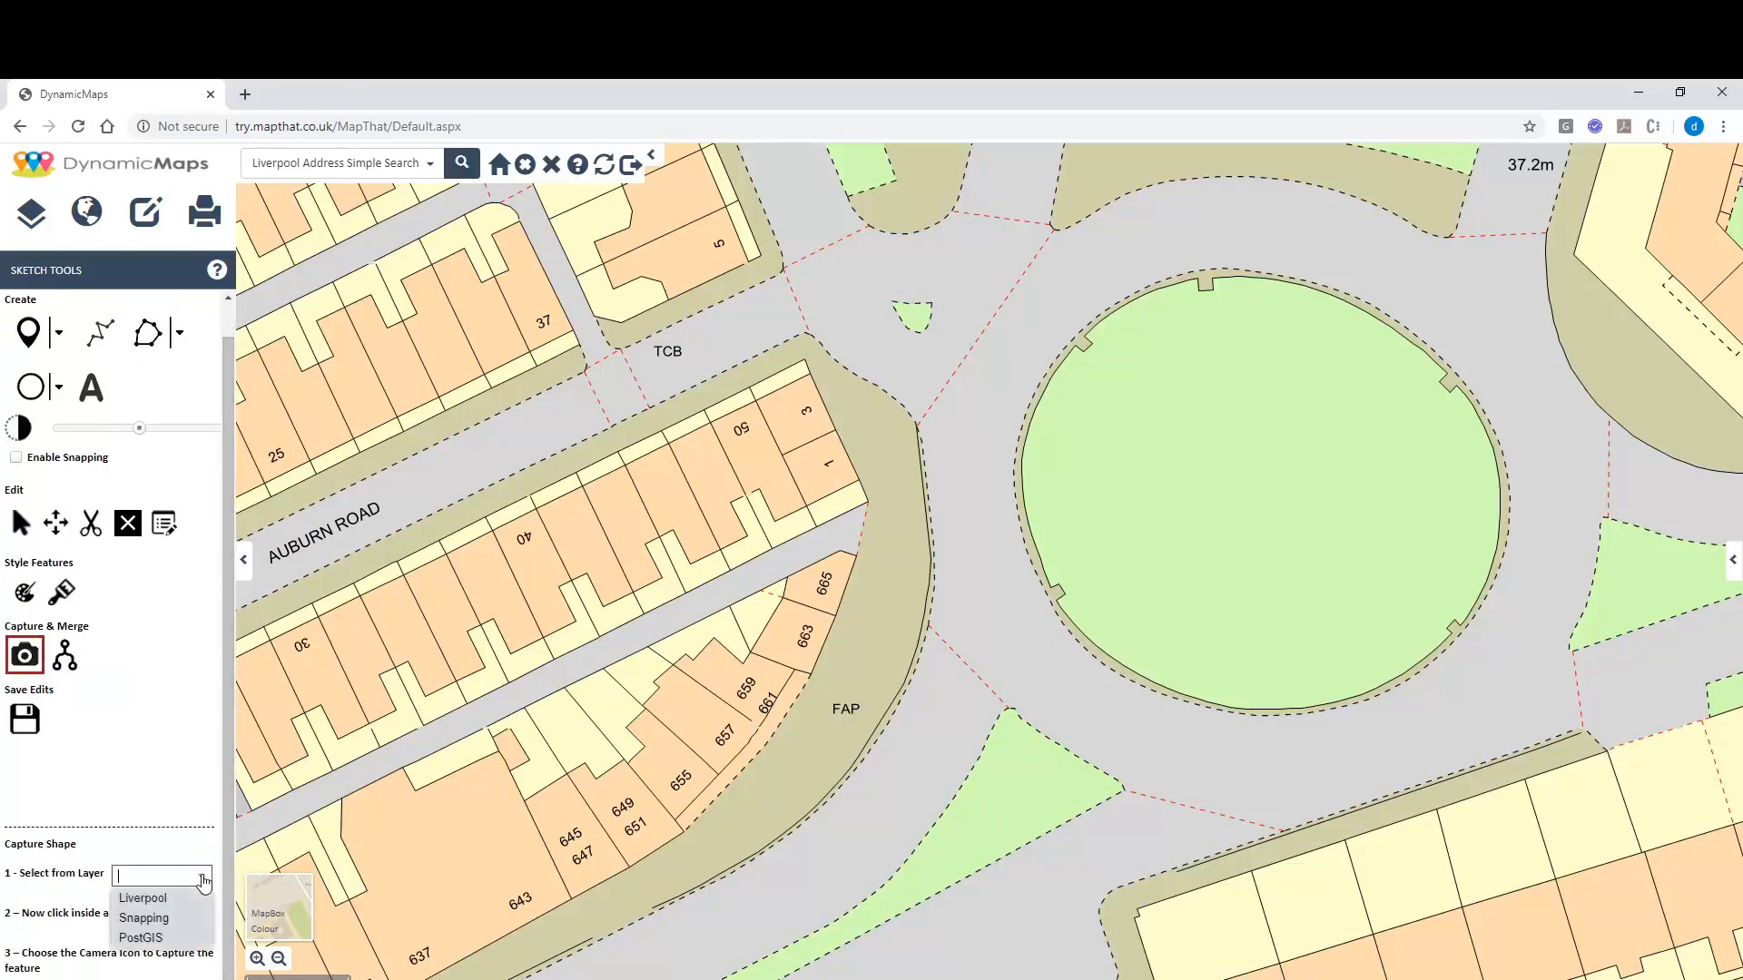
{"action": "left_click", "coordinate": [159, 909]}
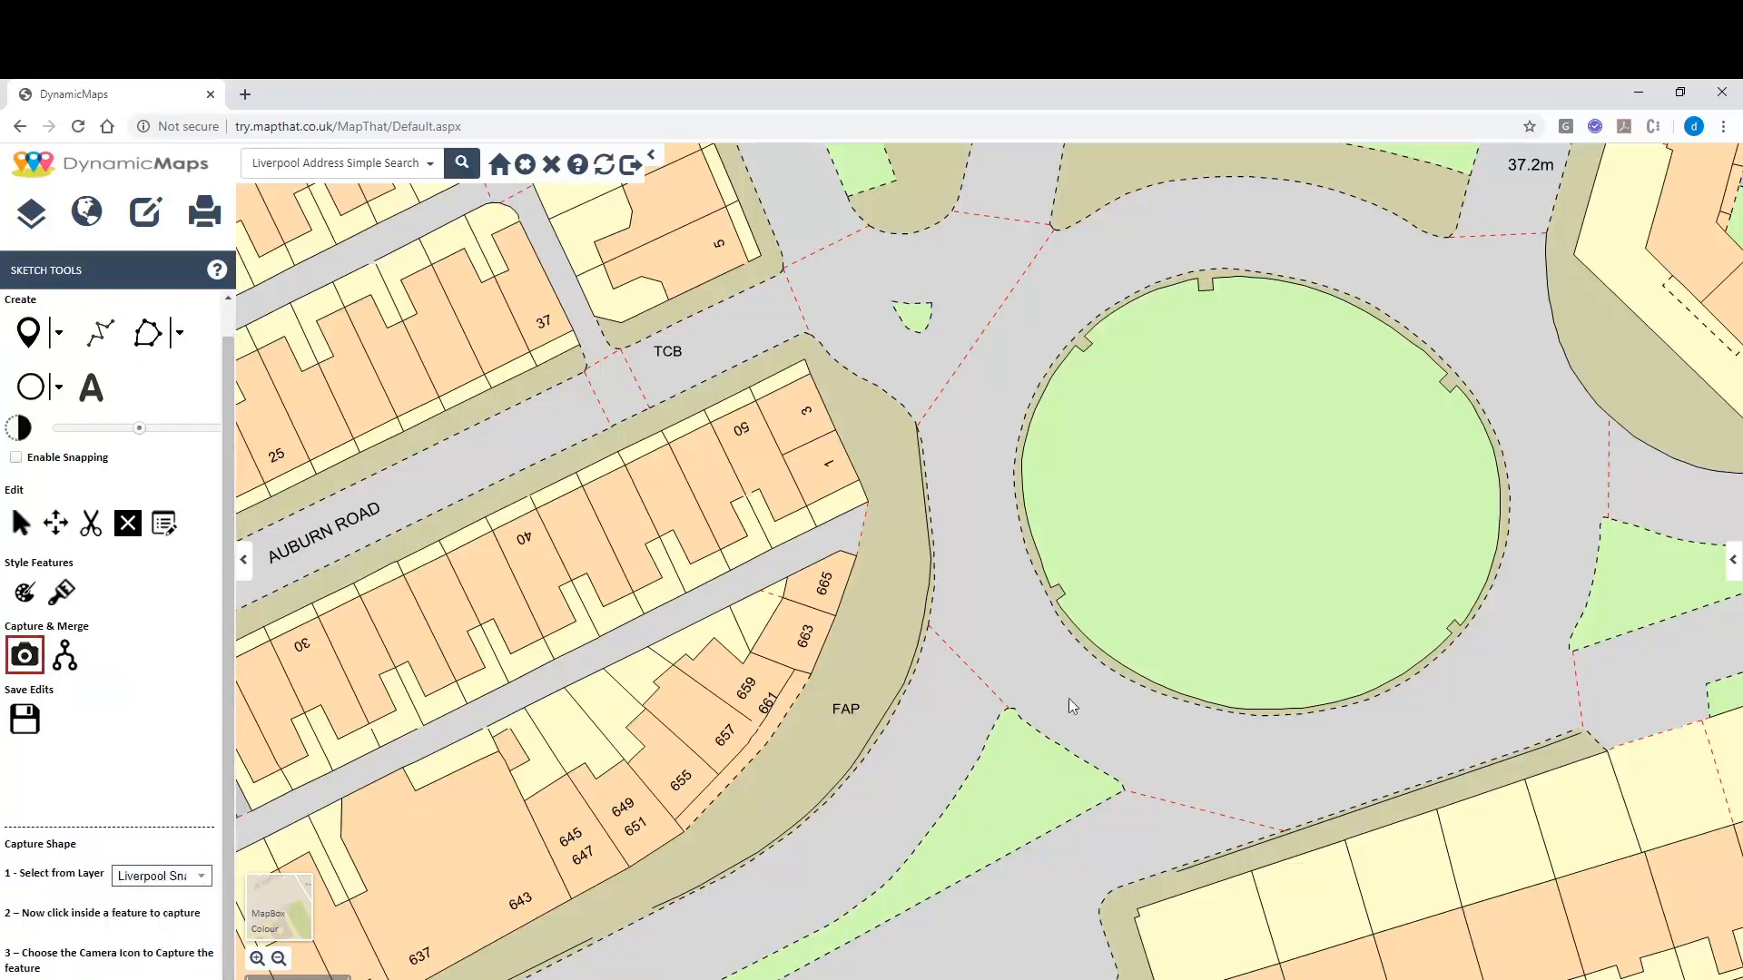
{"action": "left_click", "coordinate": [1178, 473]}
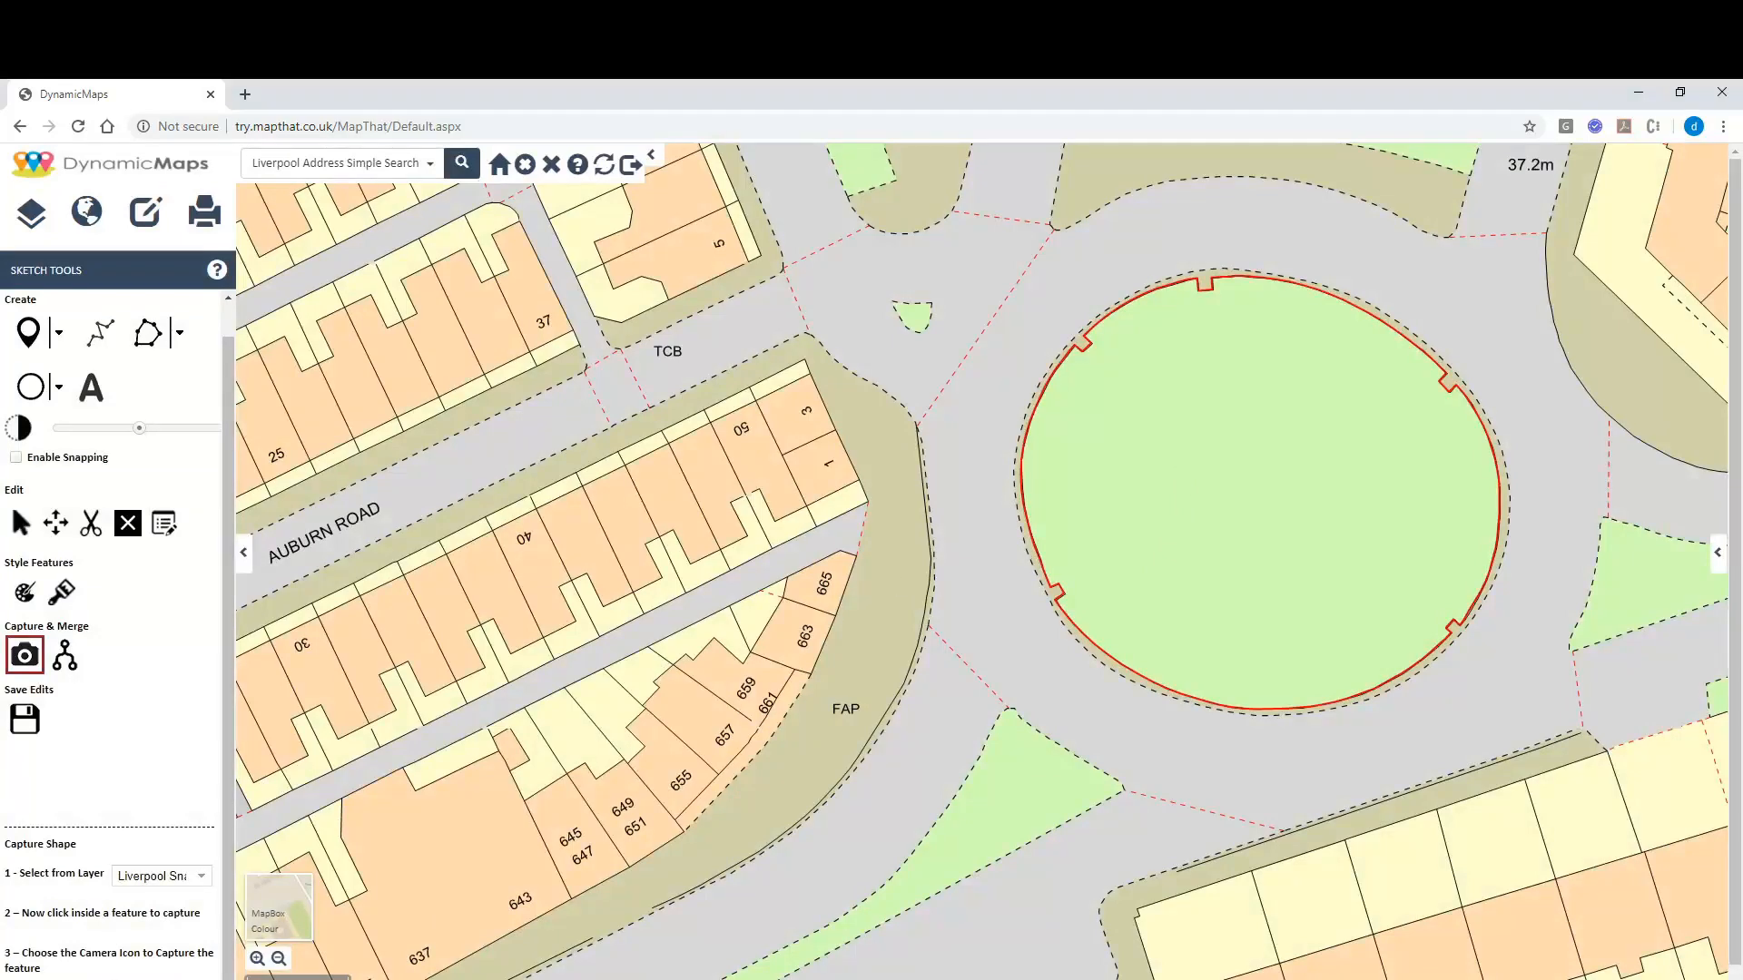
{"action": "left_click", "coordinate": [24, 979]}
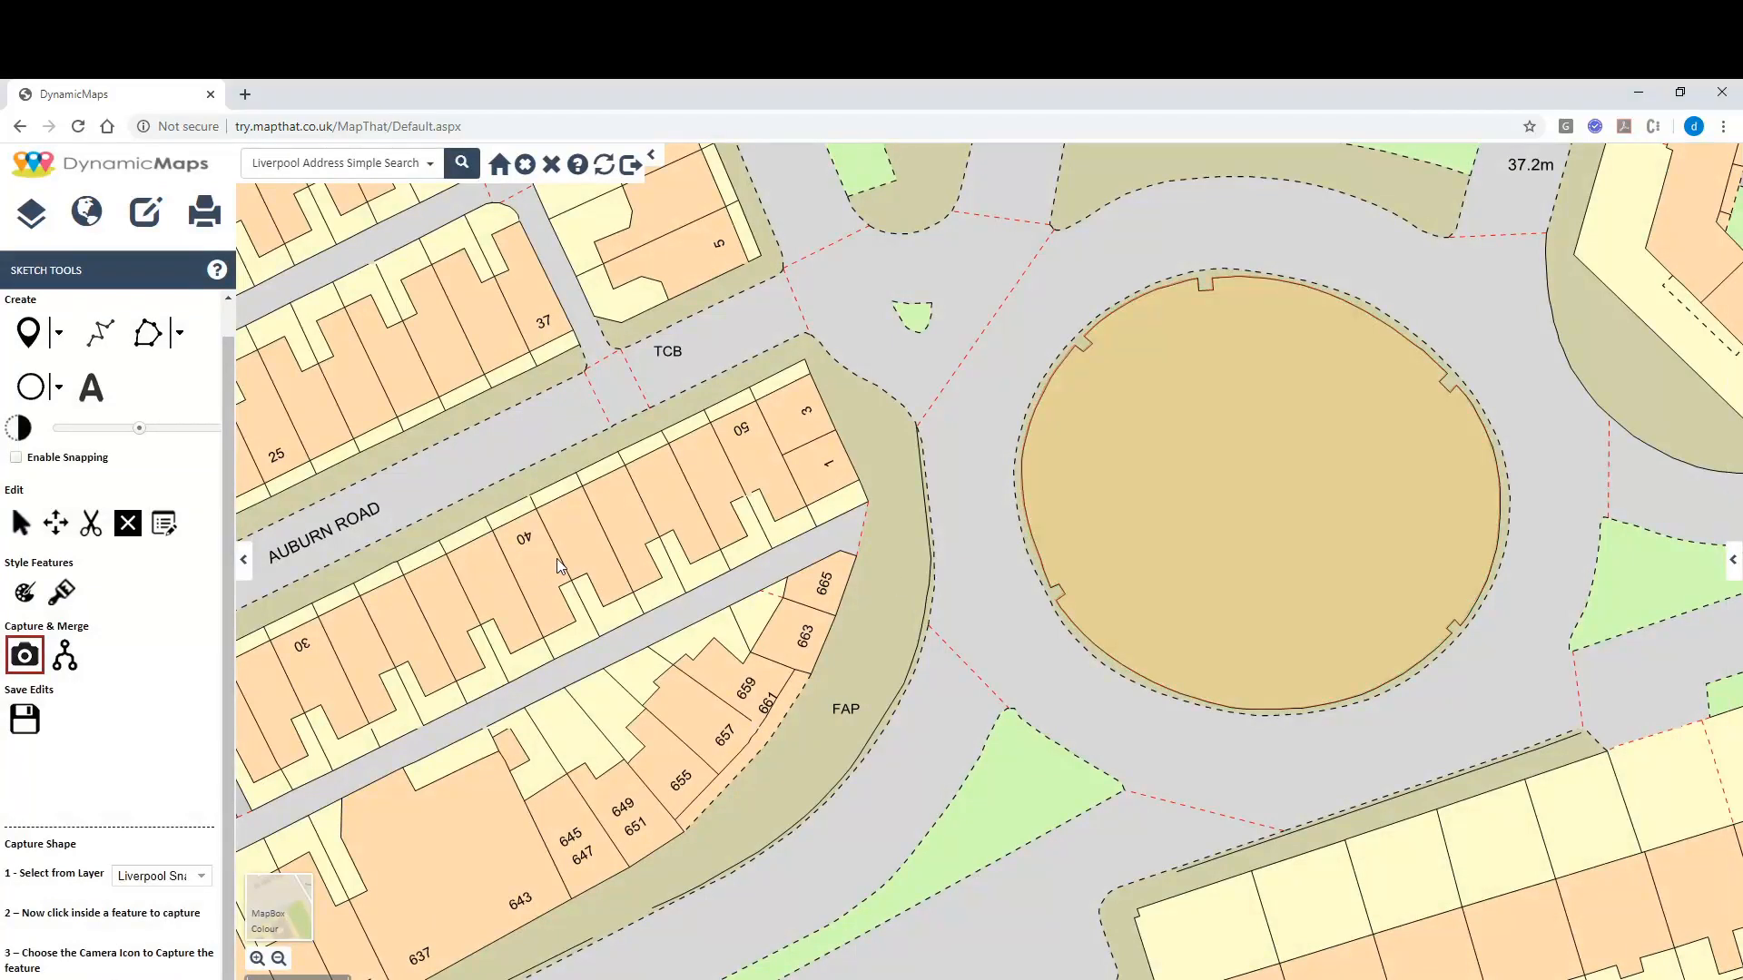
{"action": "left_click", "coordinate": [24, 719]}
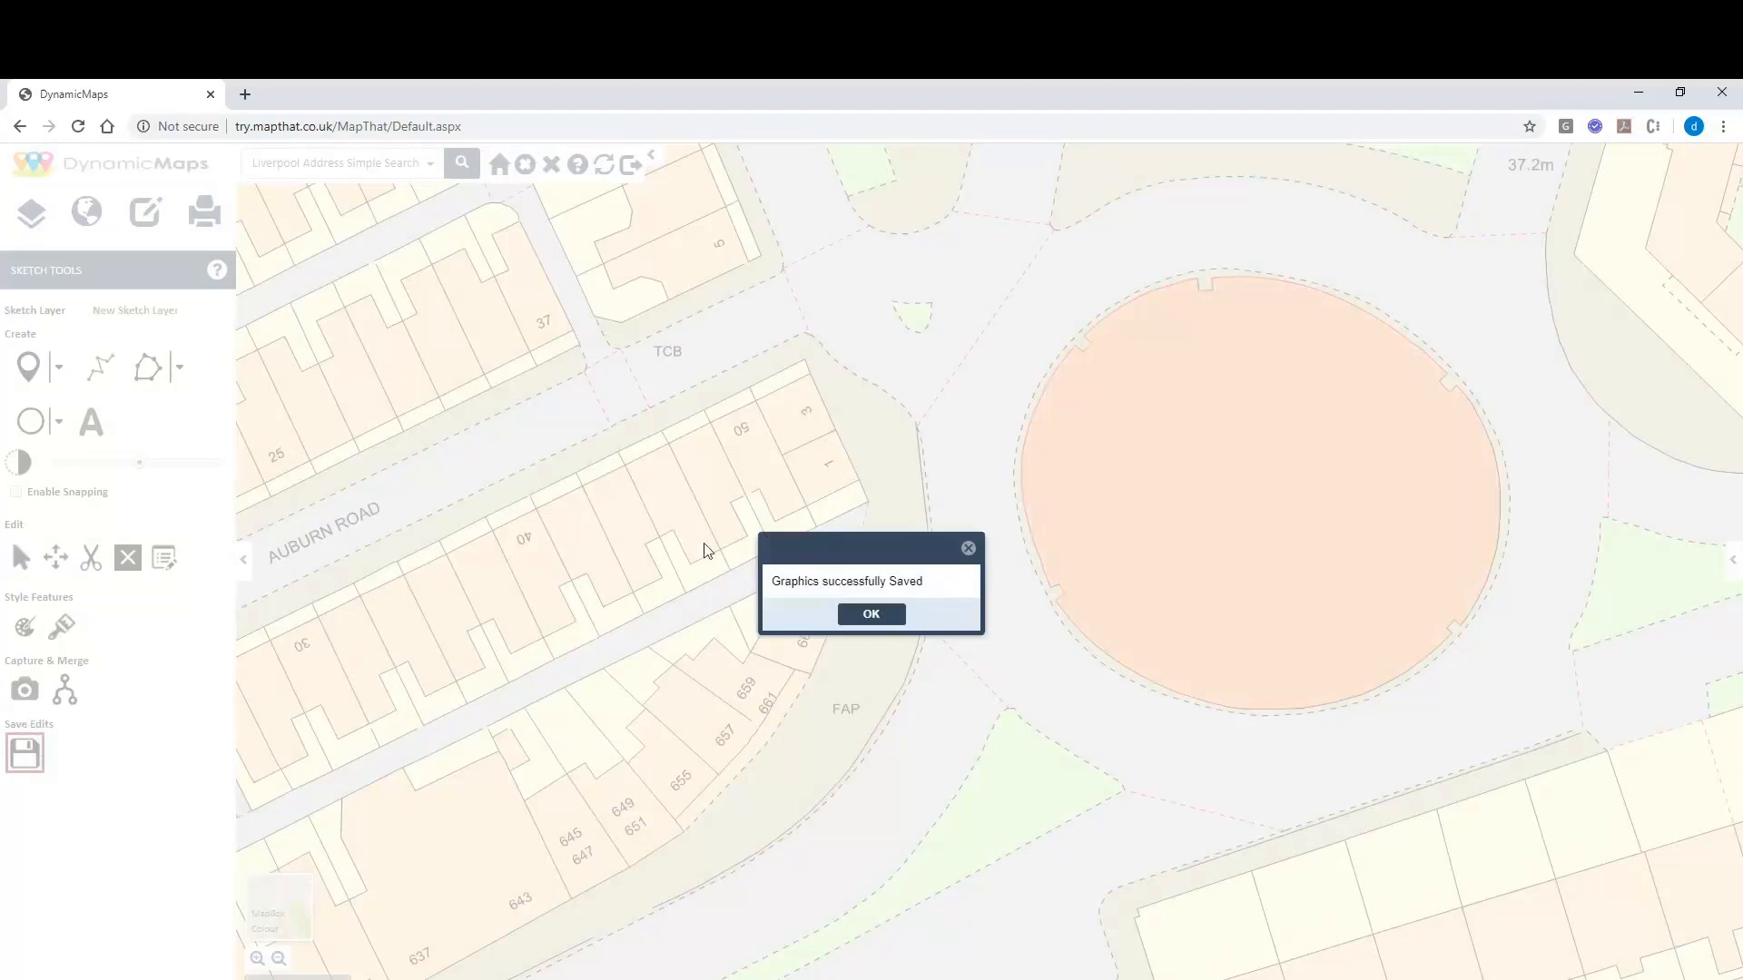
{"action": "left_click", "coordinate": [873, 613]}
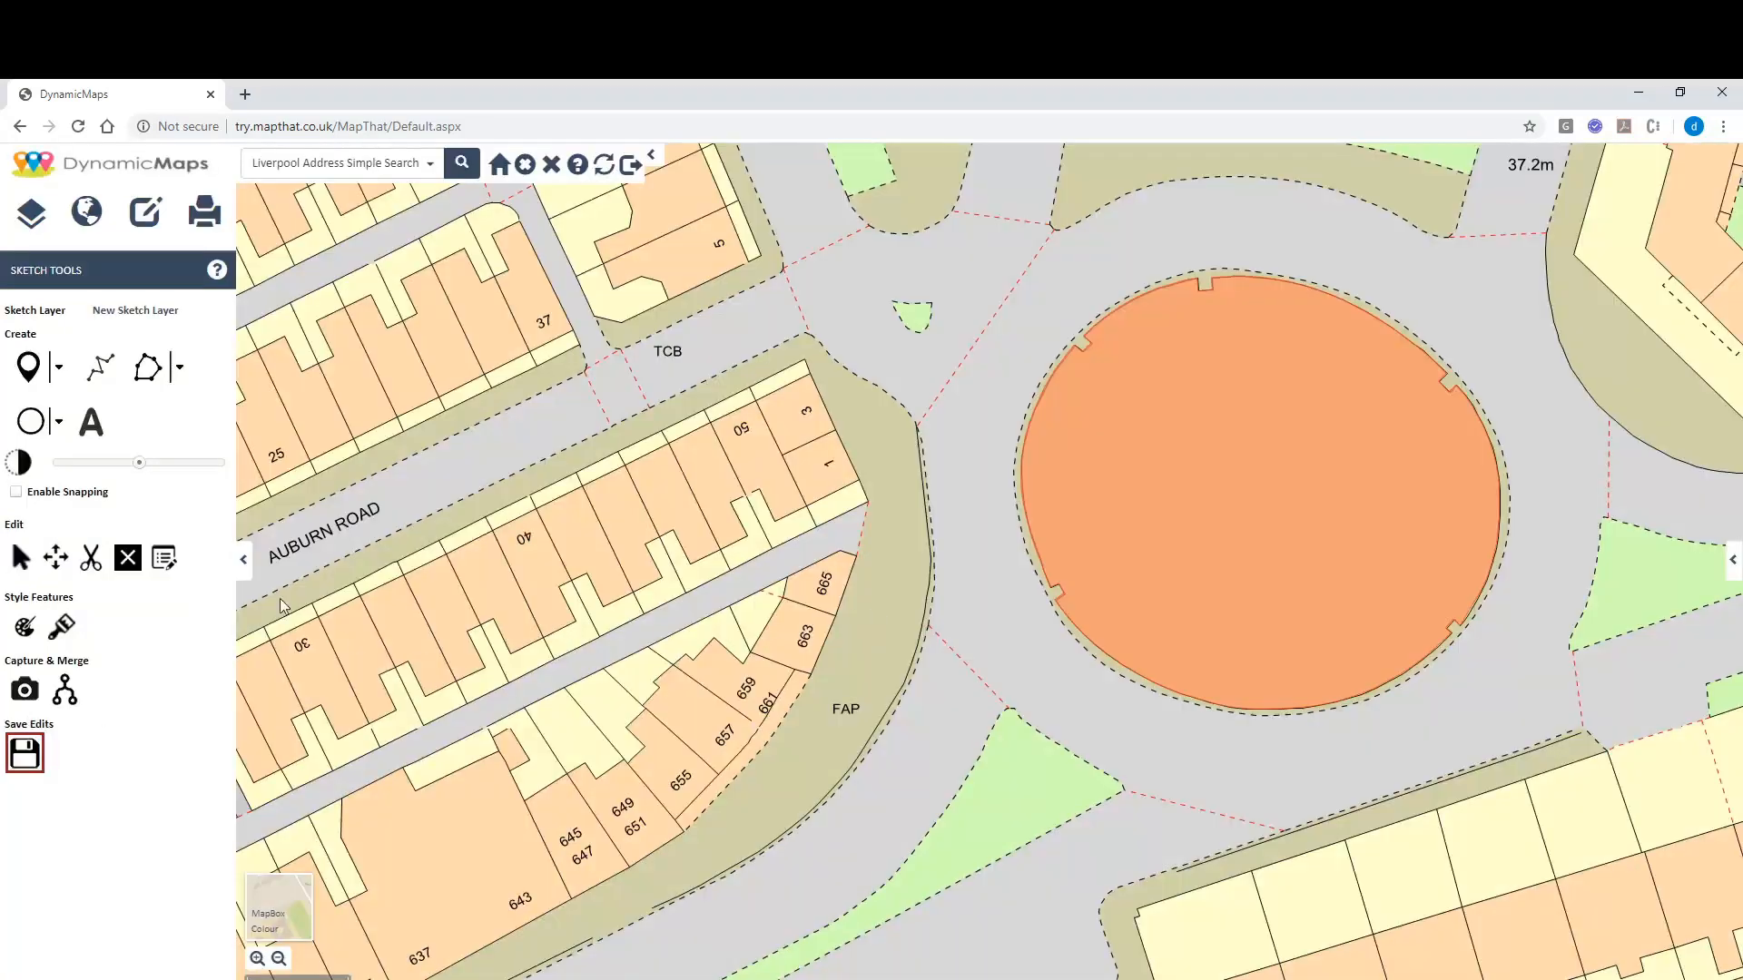
Set the sketch style to a blue outline, light blue fill and line thickness 3.
{"action": "left_click", "coordinate": [24, 628]}
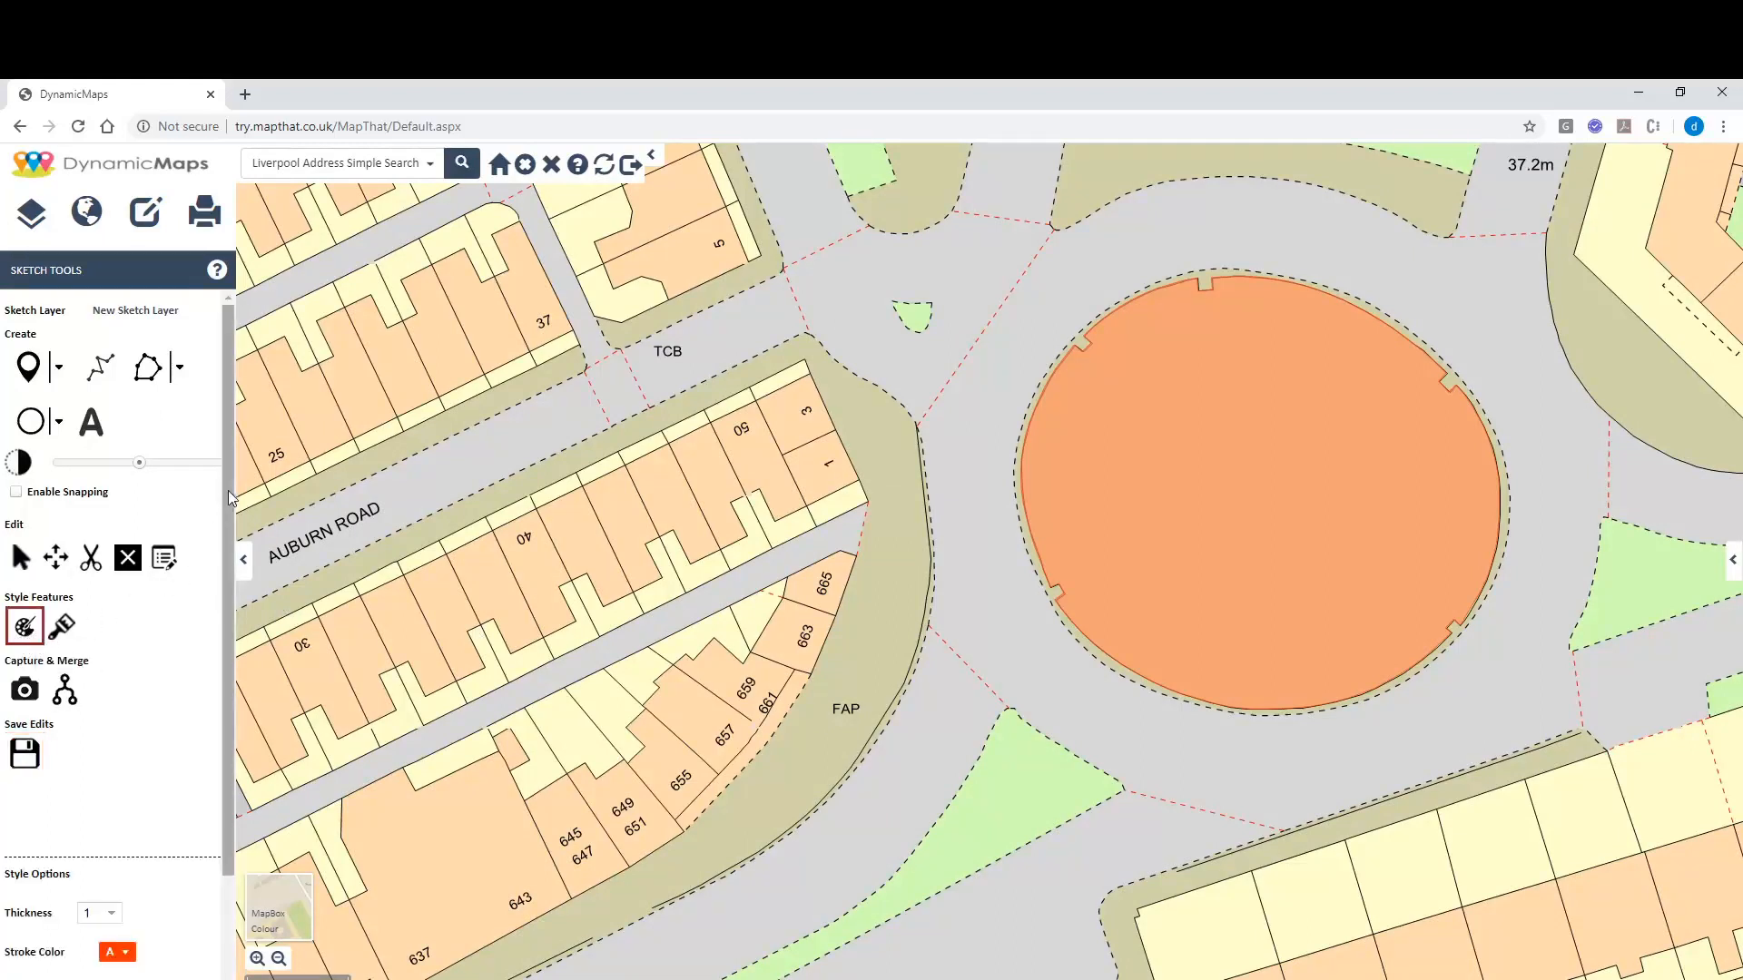
{"action": "mouse_move", "coordinate": [227, 490]}
{"action": "left_mouse_down"}
{"action": "mouse_move", "coordinate": [216, 607]}
{"action": "mouse_move", "coordinate": [128, 735]}
{"action": "left_mouse_up"}
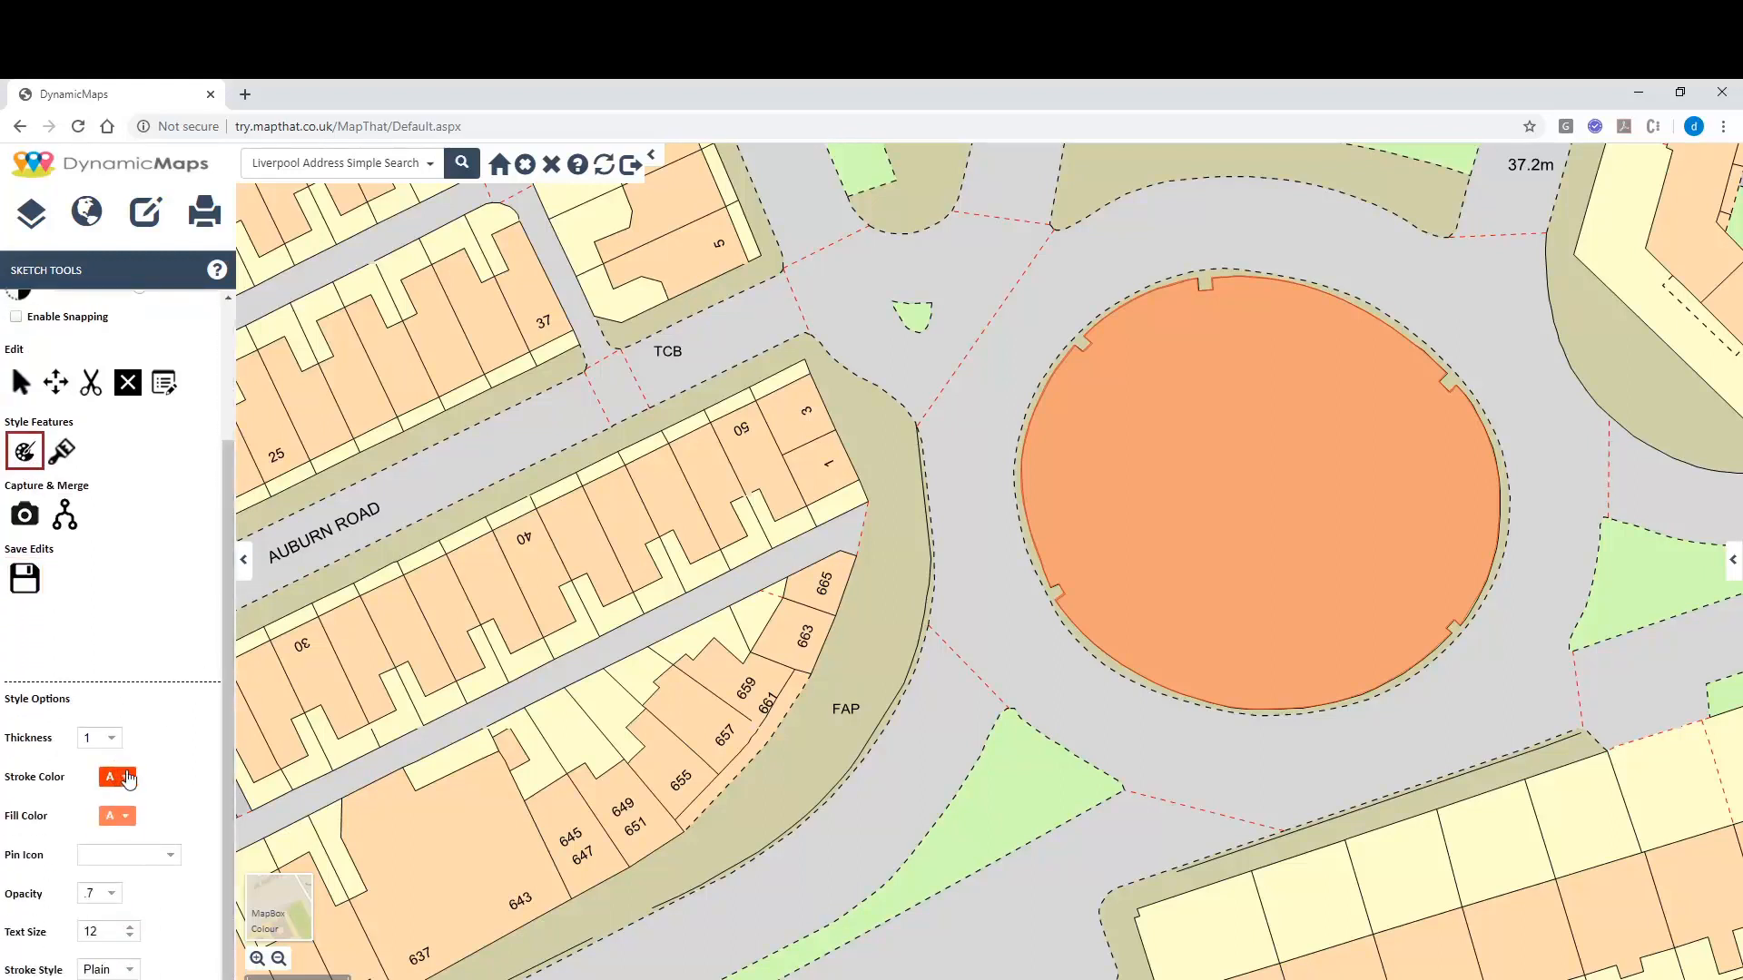
{"action": "left_click", "coordinate": [128, 776]}
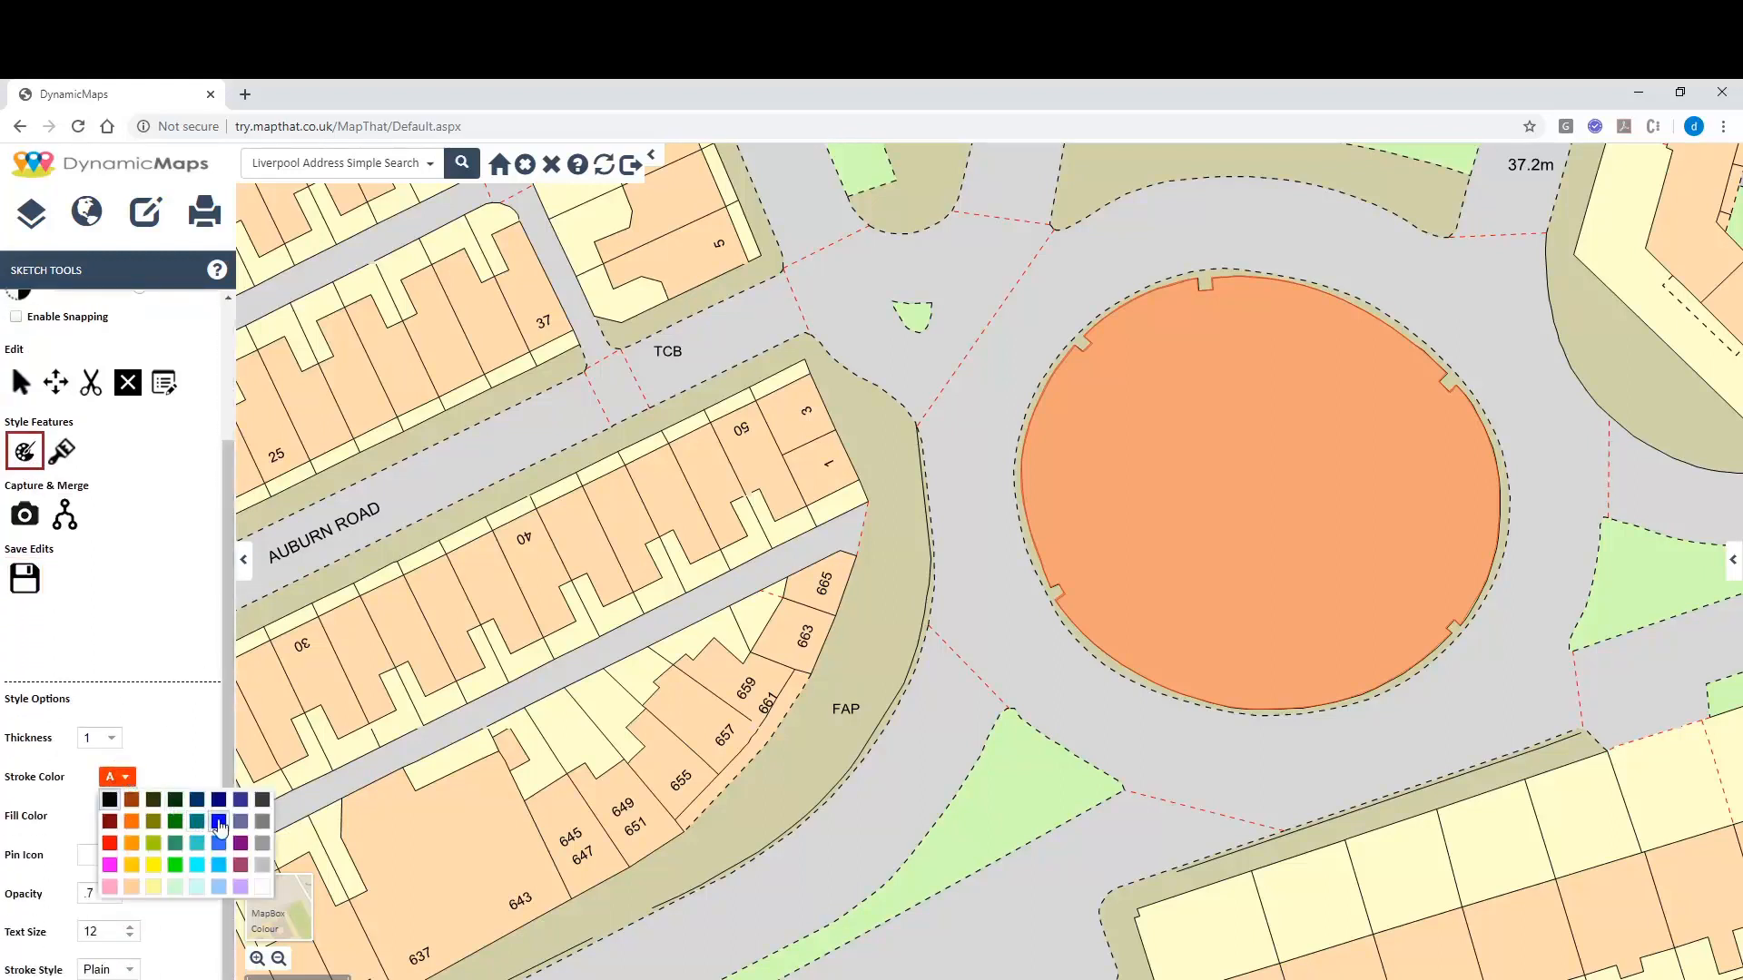
{"action": "left_click", "coordinate": [218, 822]}
{"action": "left_click", "coordinate": [125, 819]}
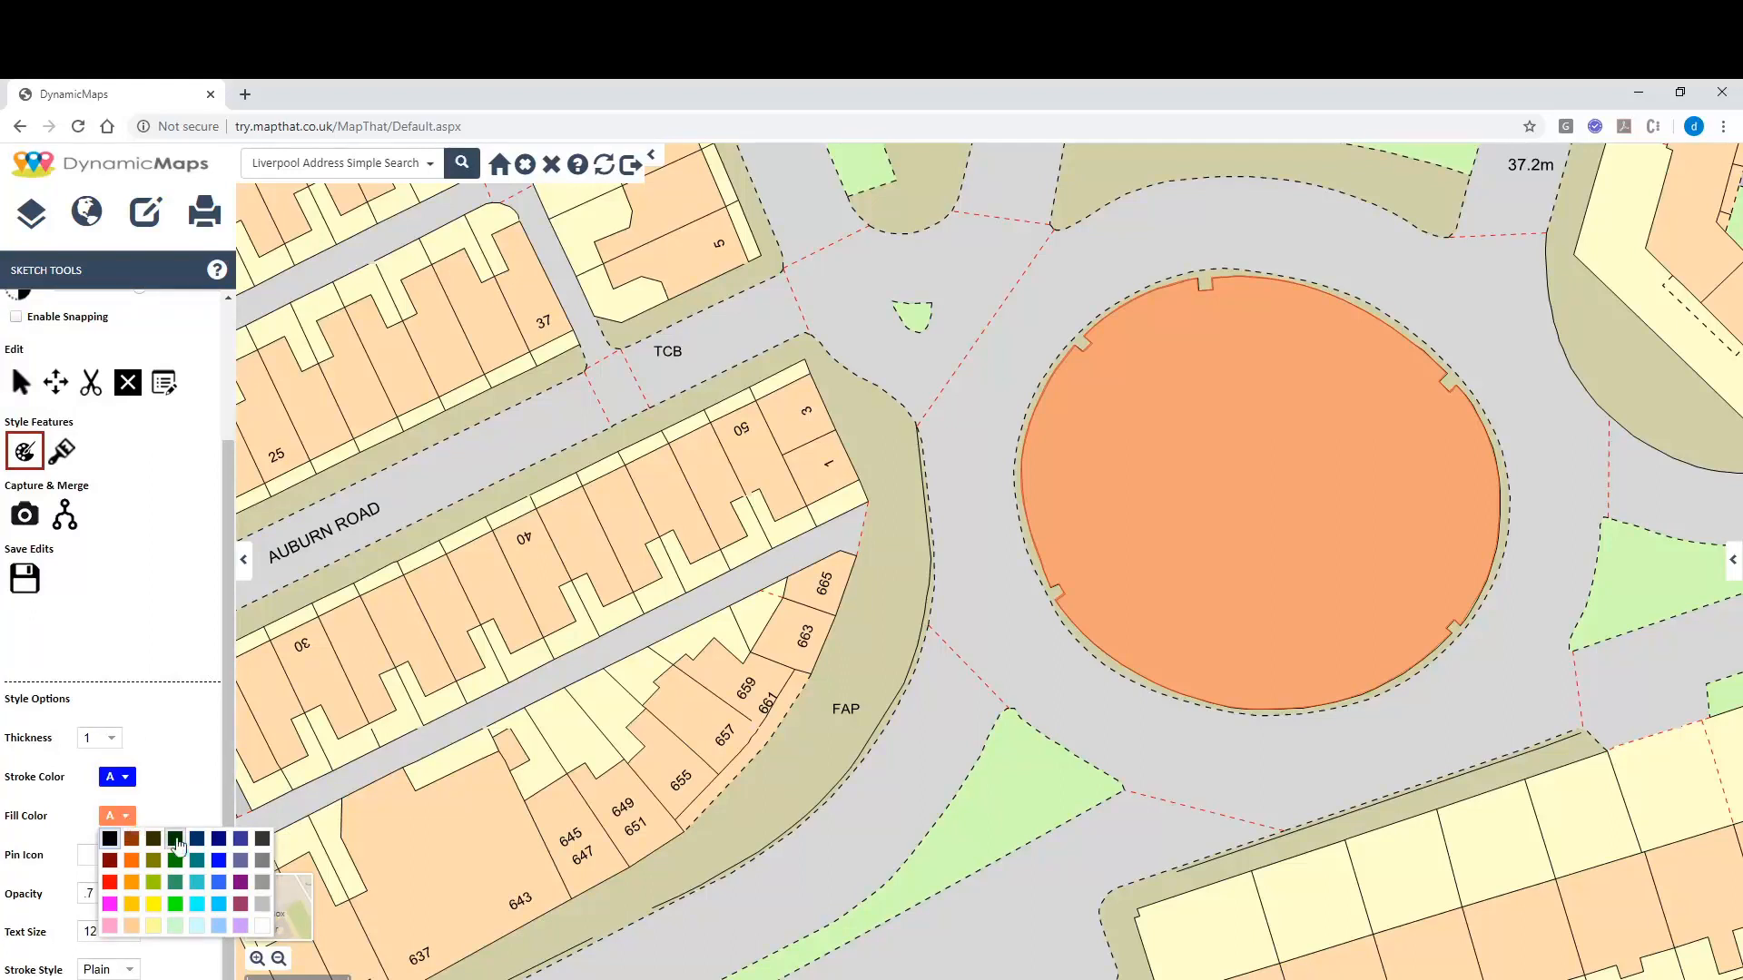
{"action": "left_click", "coordinate": [223, 924]}
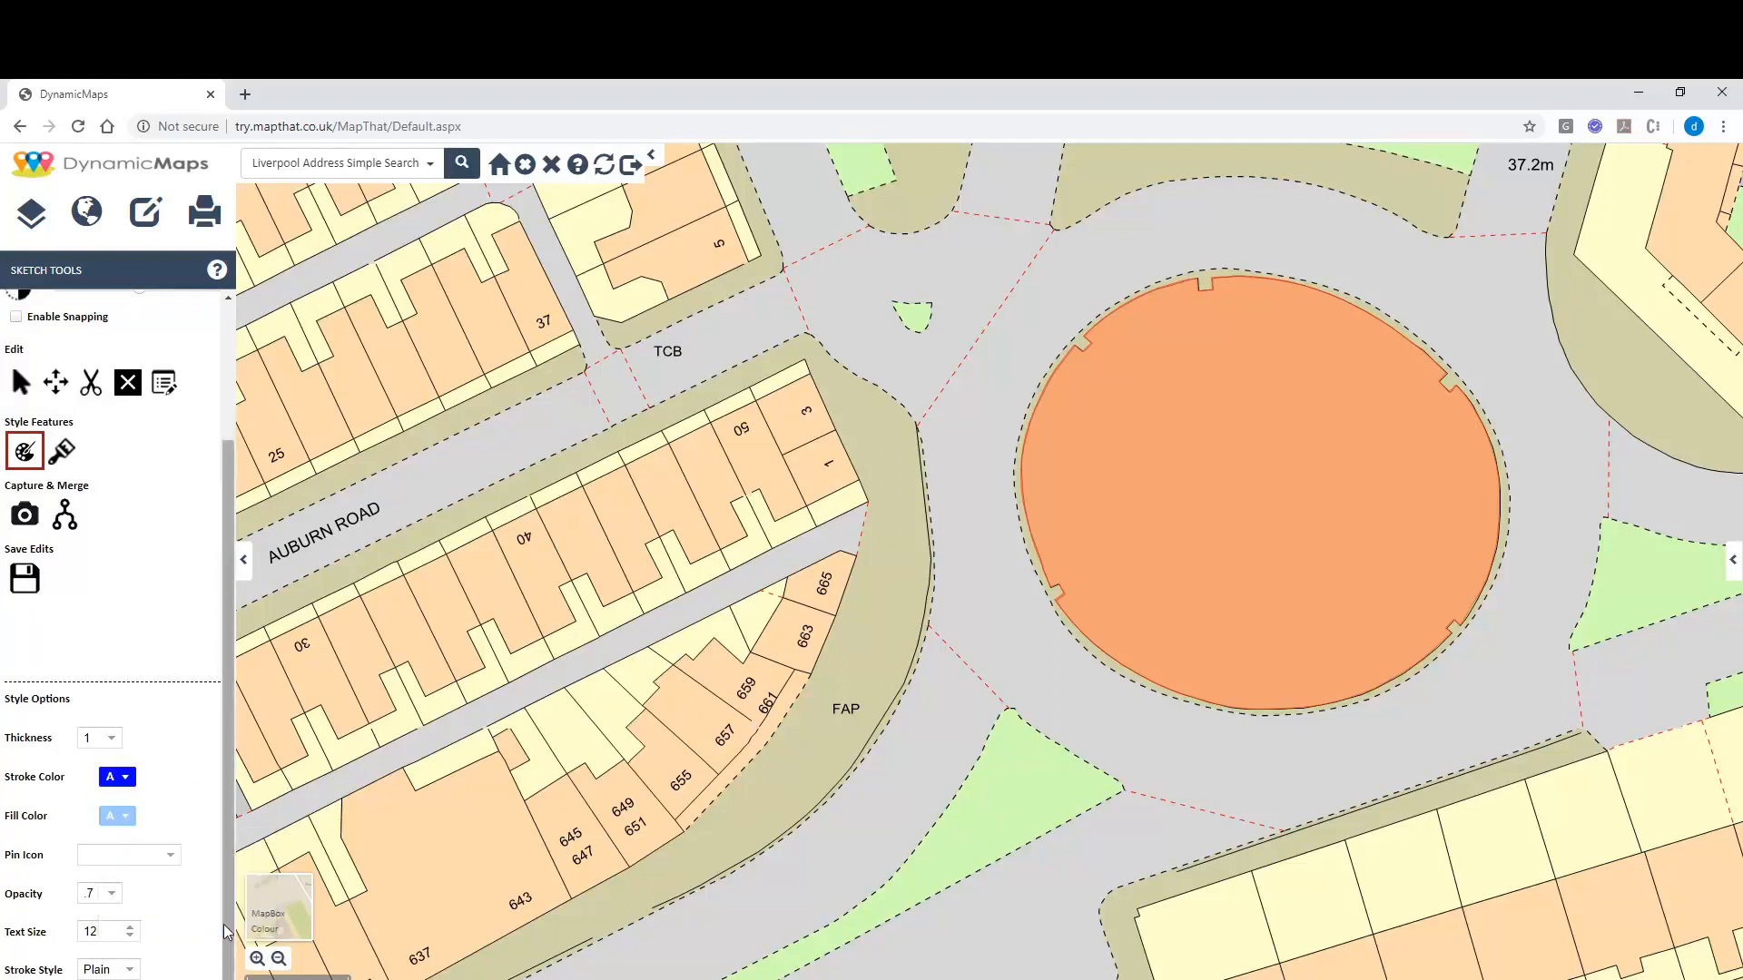
{"action": "left_click", "coordinate": [112, 738]}
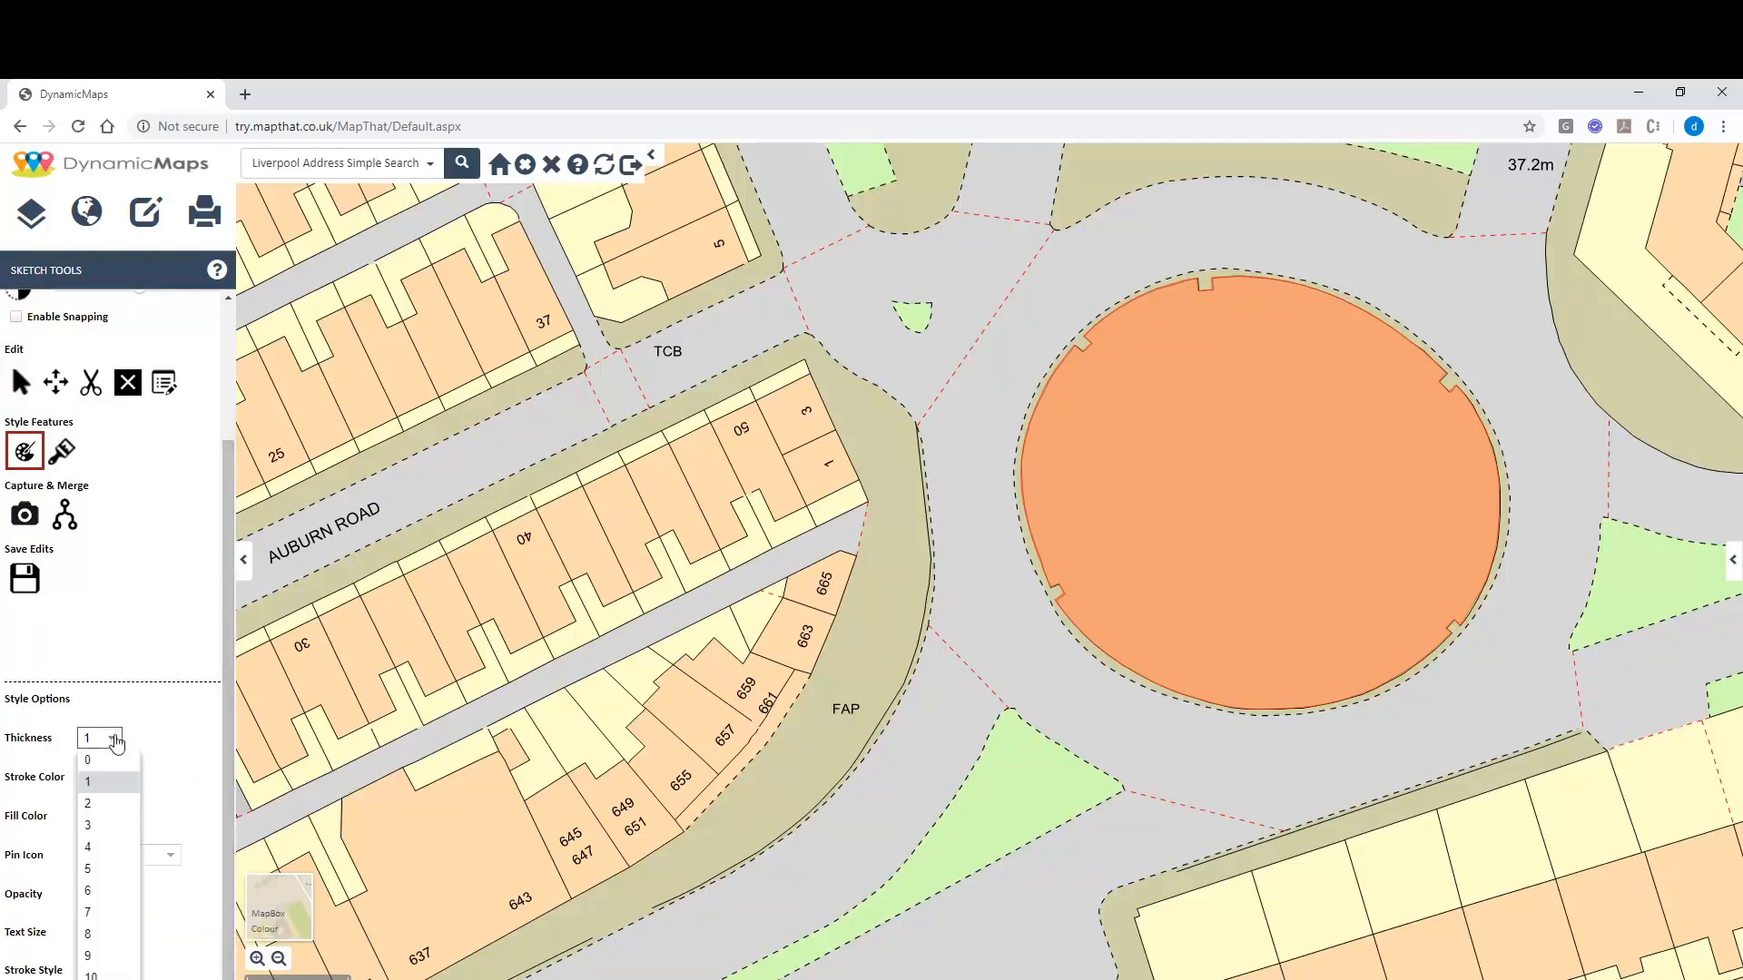
{"action": "left_click", "coordinate": [100, 826]}
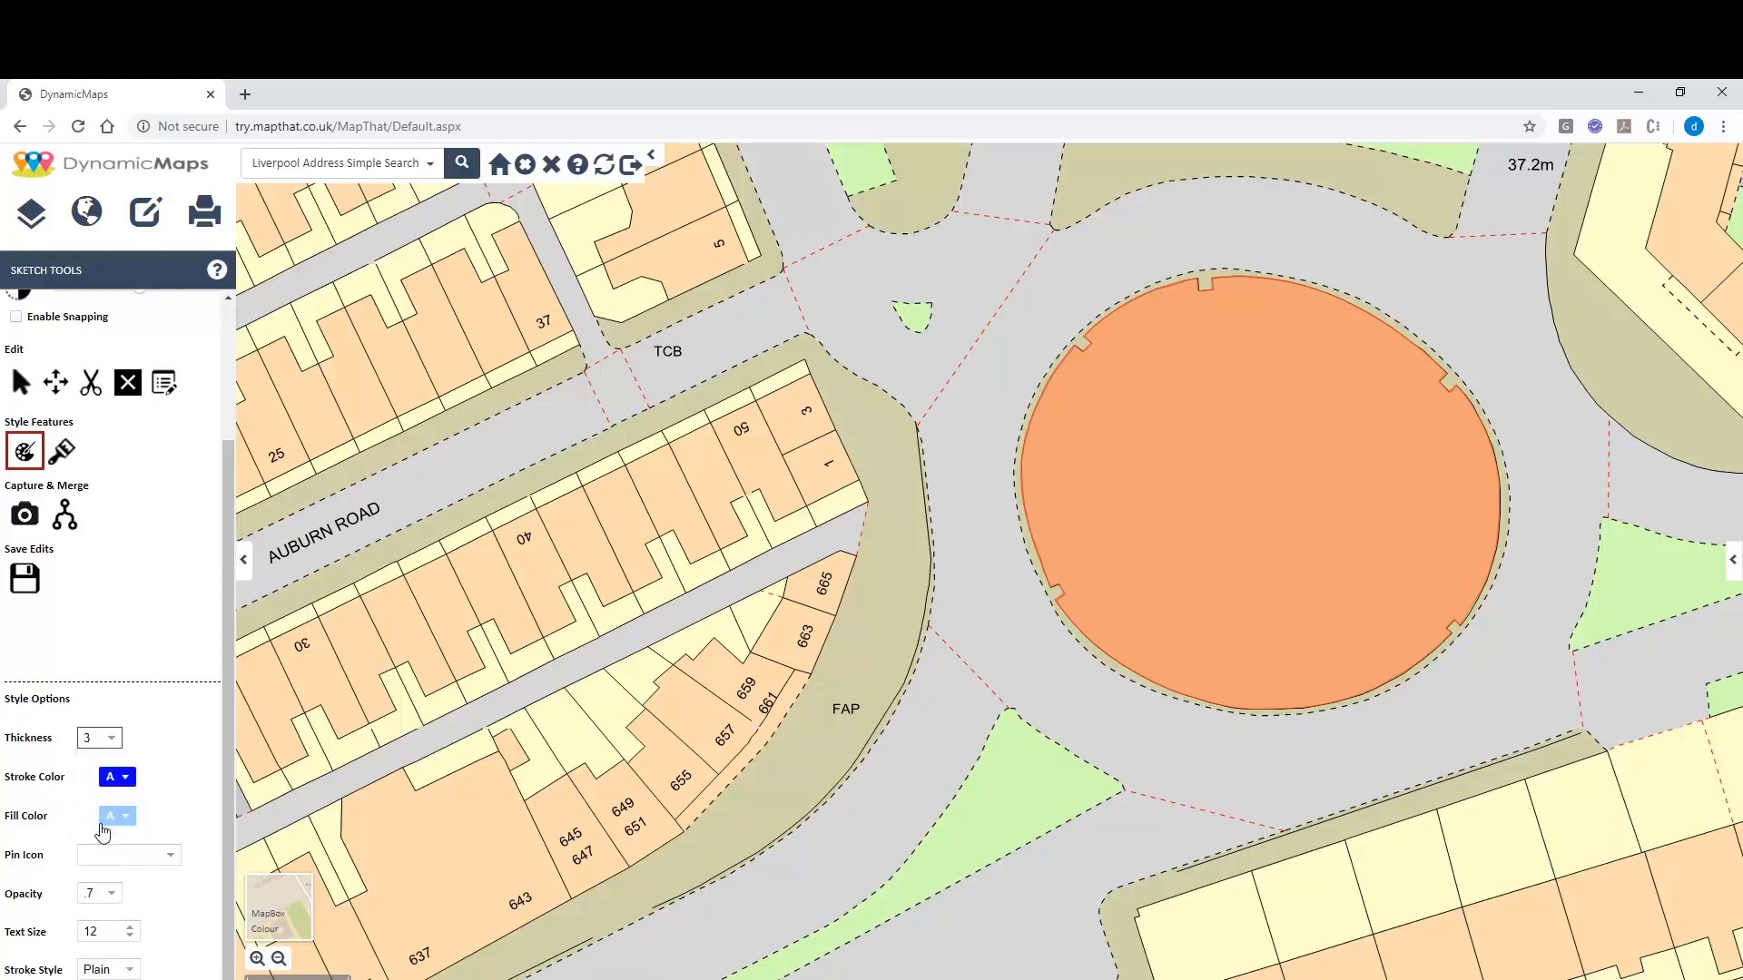
Apply the blue style to the roundabout circle and save the edits.
{"action": "left_click", "coordinate": [64, 453]}
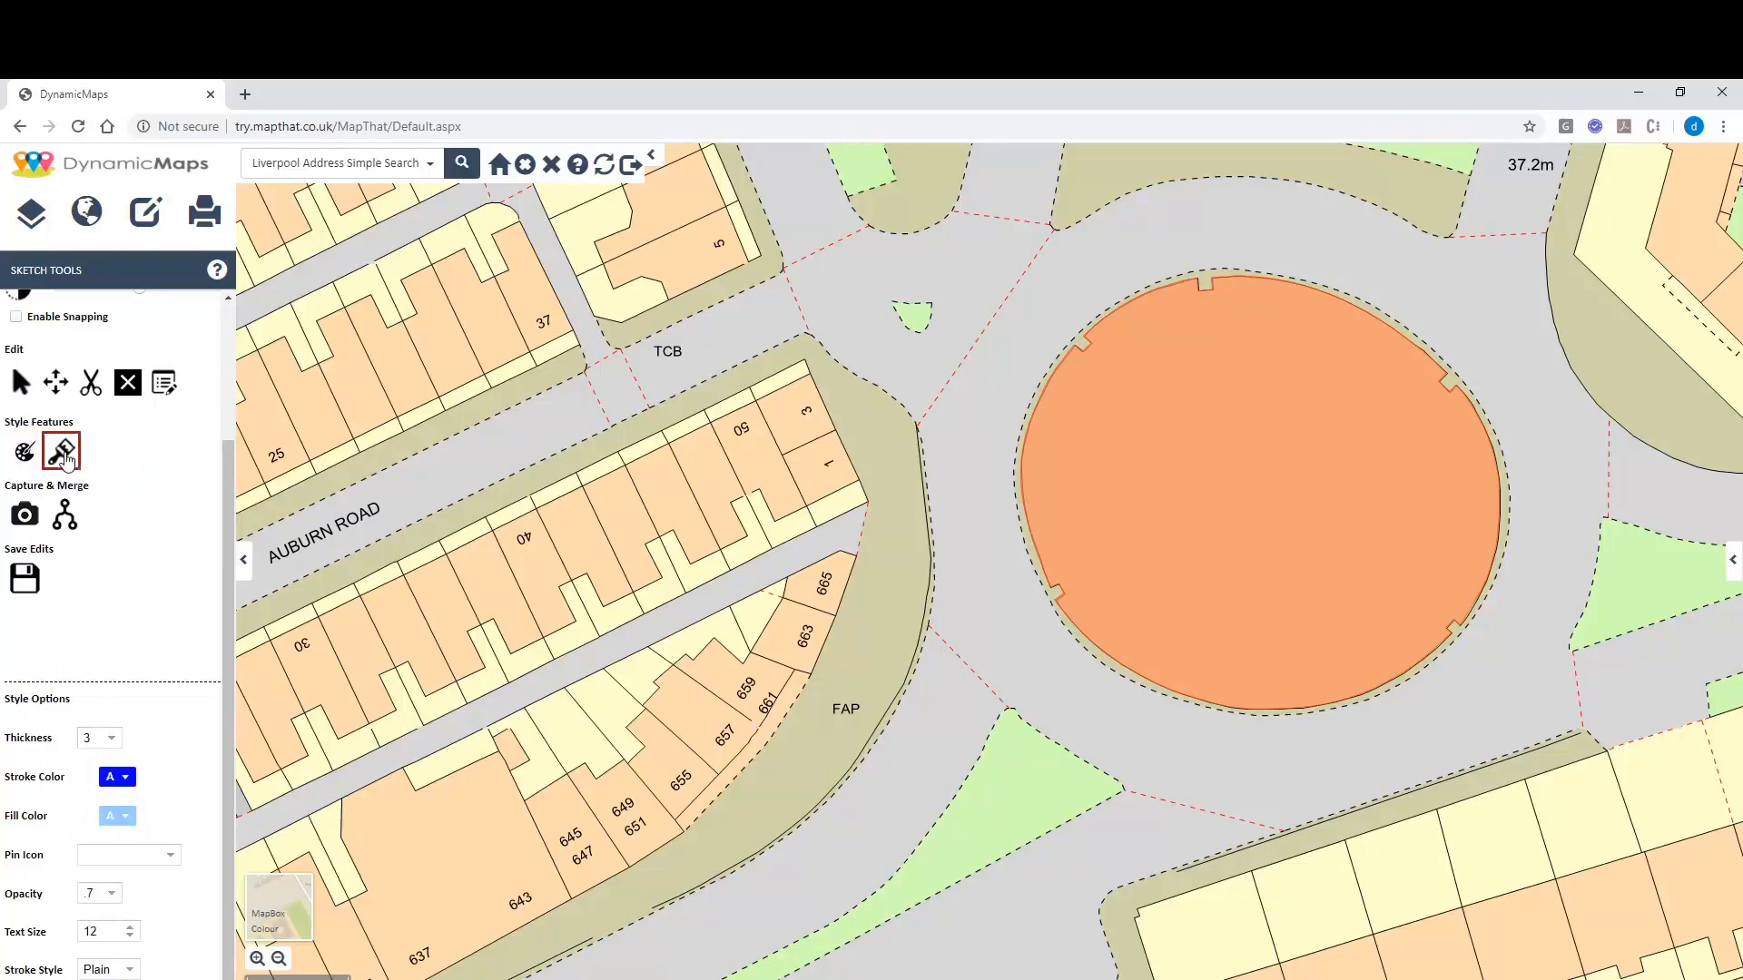
{"action": "left_click", "coordinate": [1217, 458]}
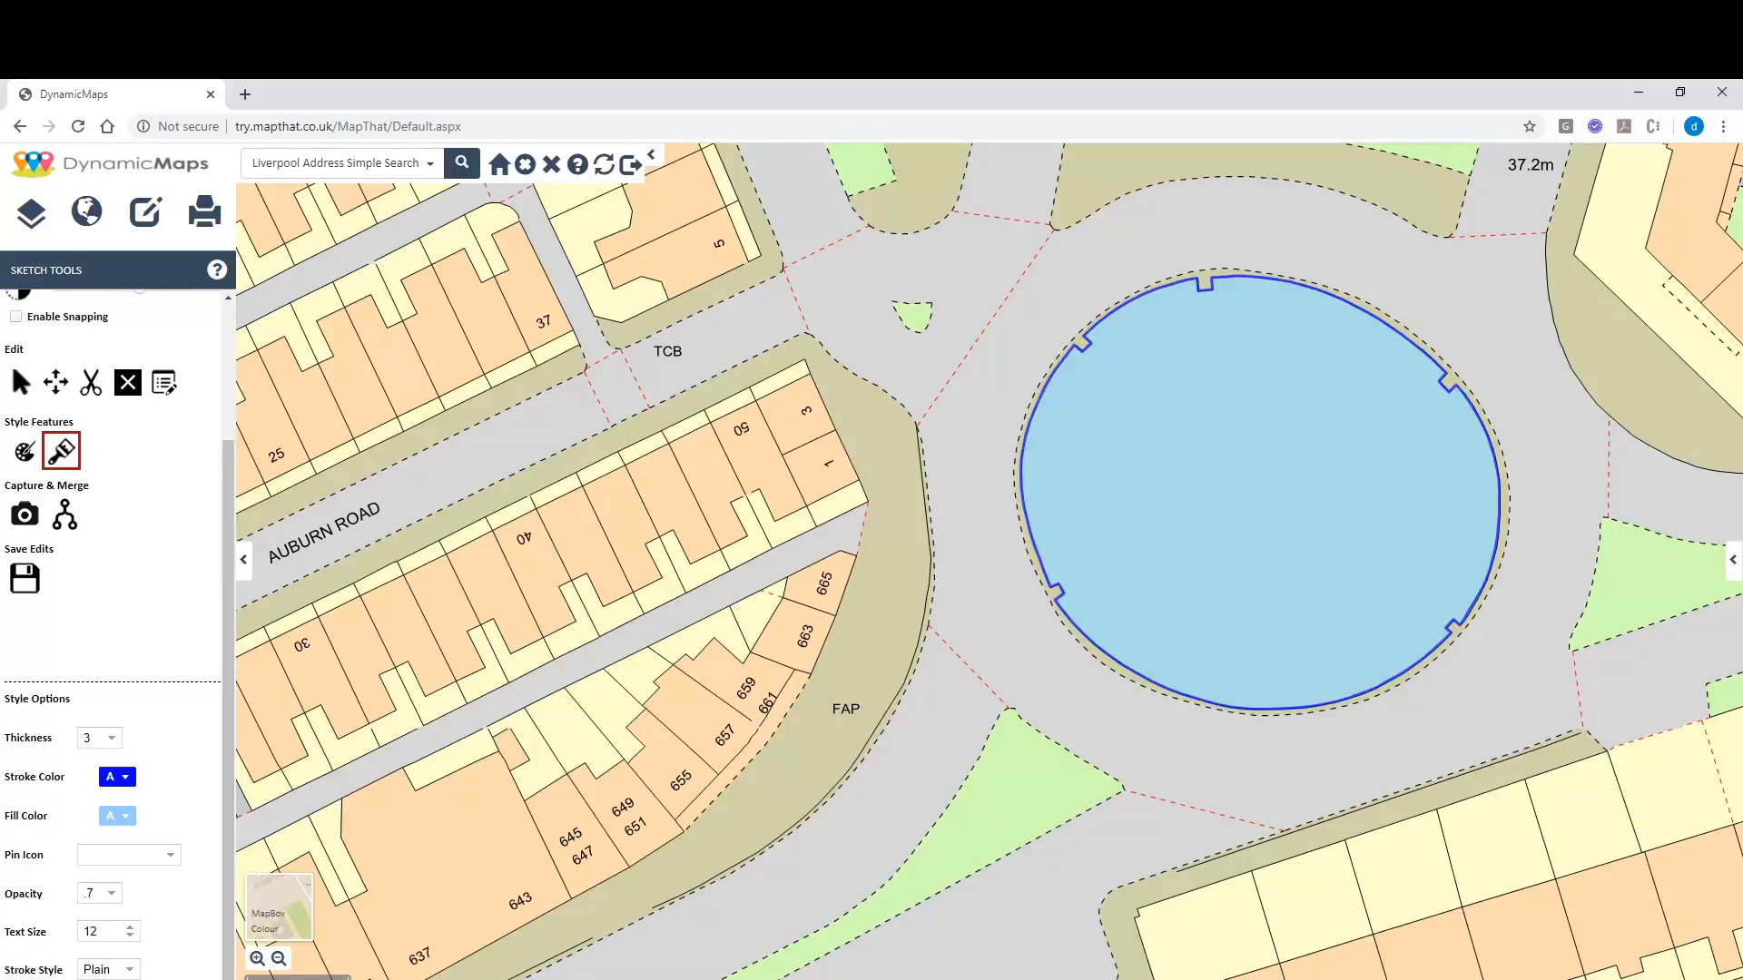
{"action": "left_click", "coordinate": [24, 580]}
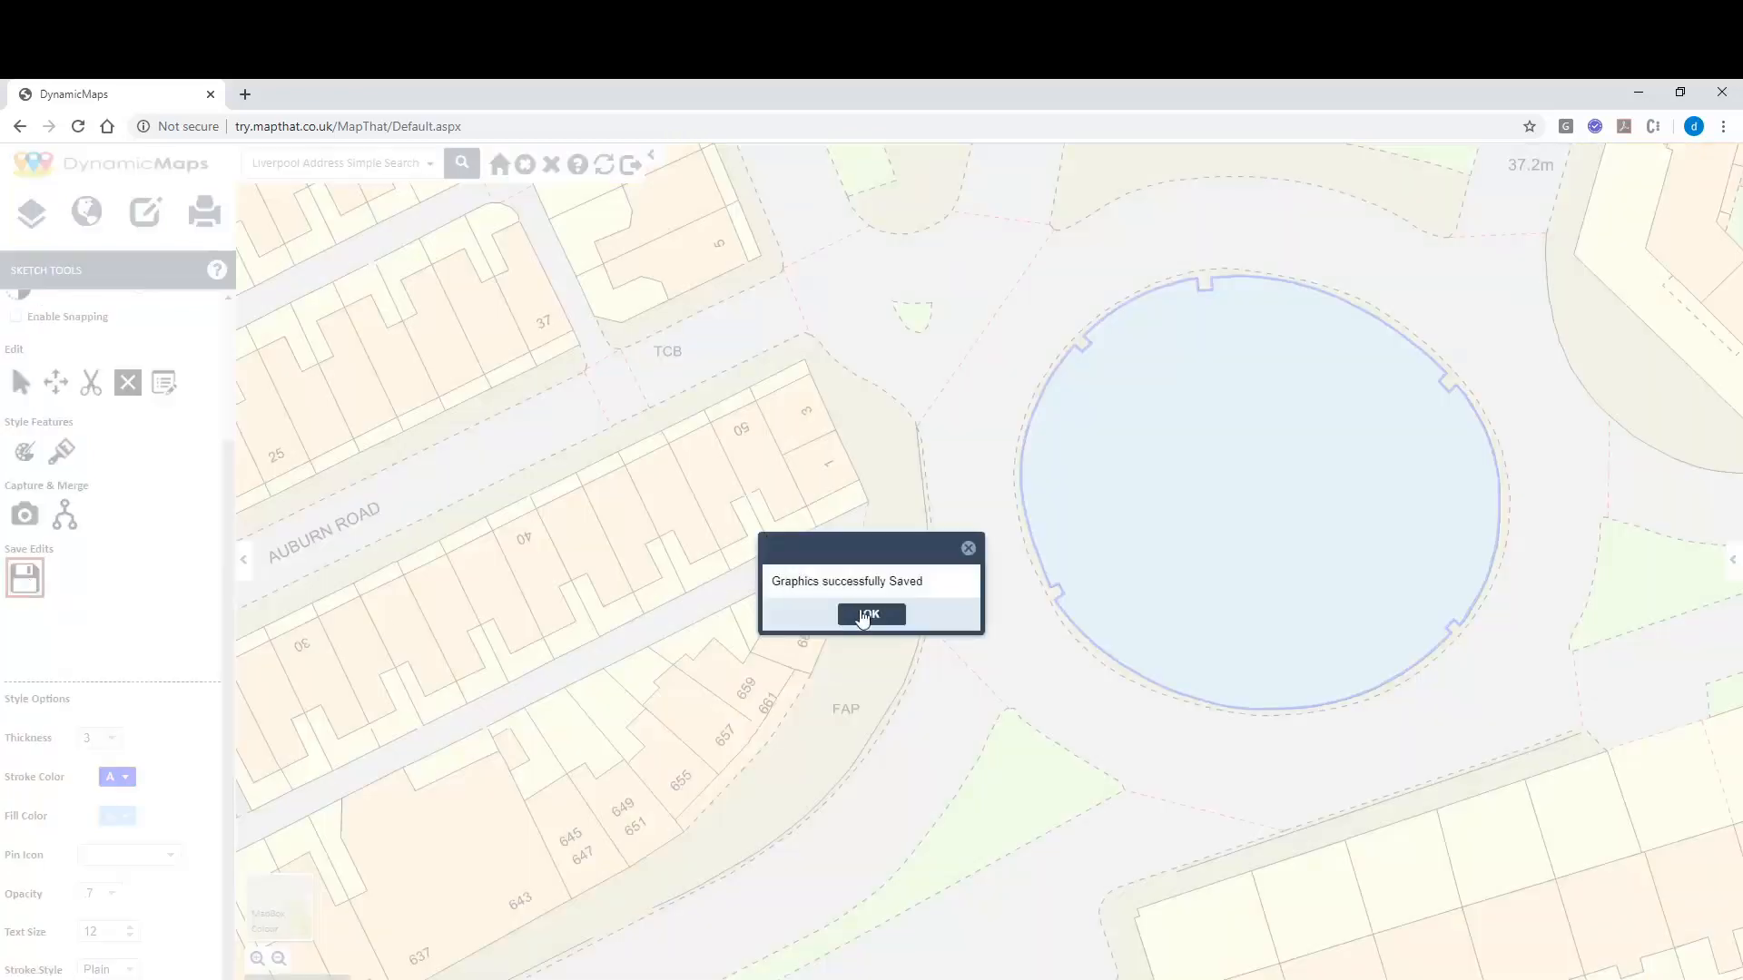
{"action": "left_click", "coordinate": [868, 614]}
In Style Options choose red stroke colour, orange fill colour and thickness 2.
{"action": "left_click_drag", "start_coordinate": [232, 590], "coordinate": [255, 451]}
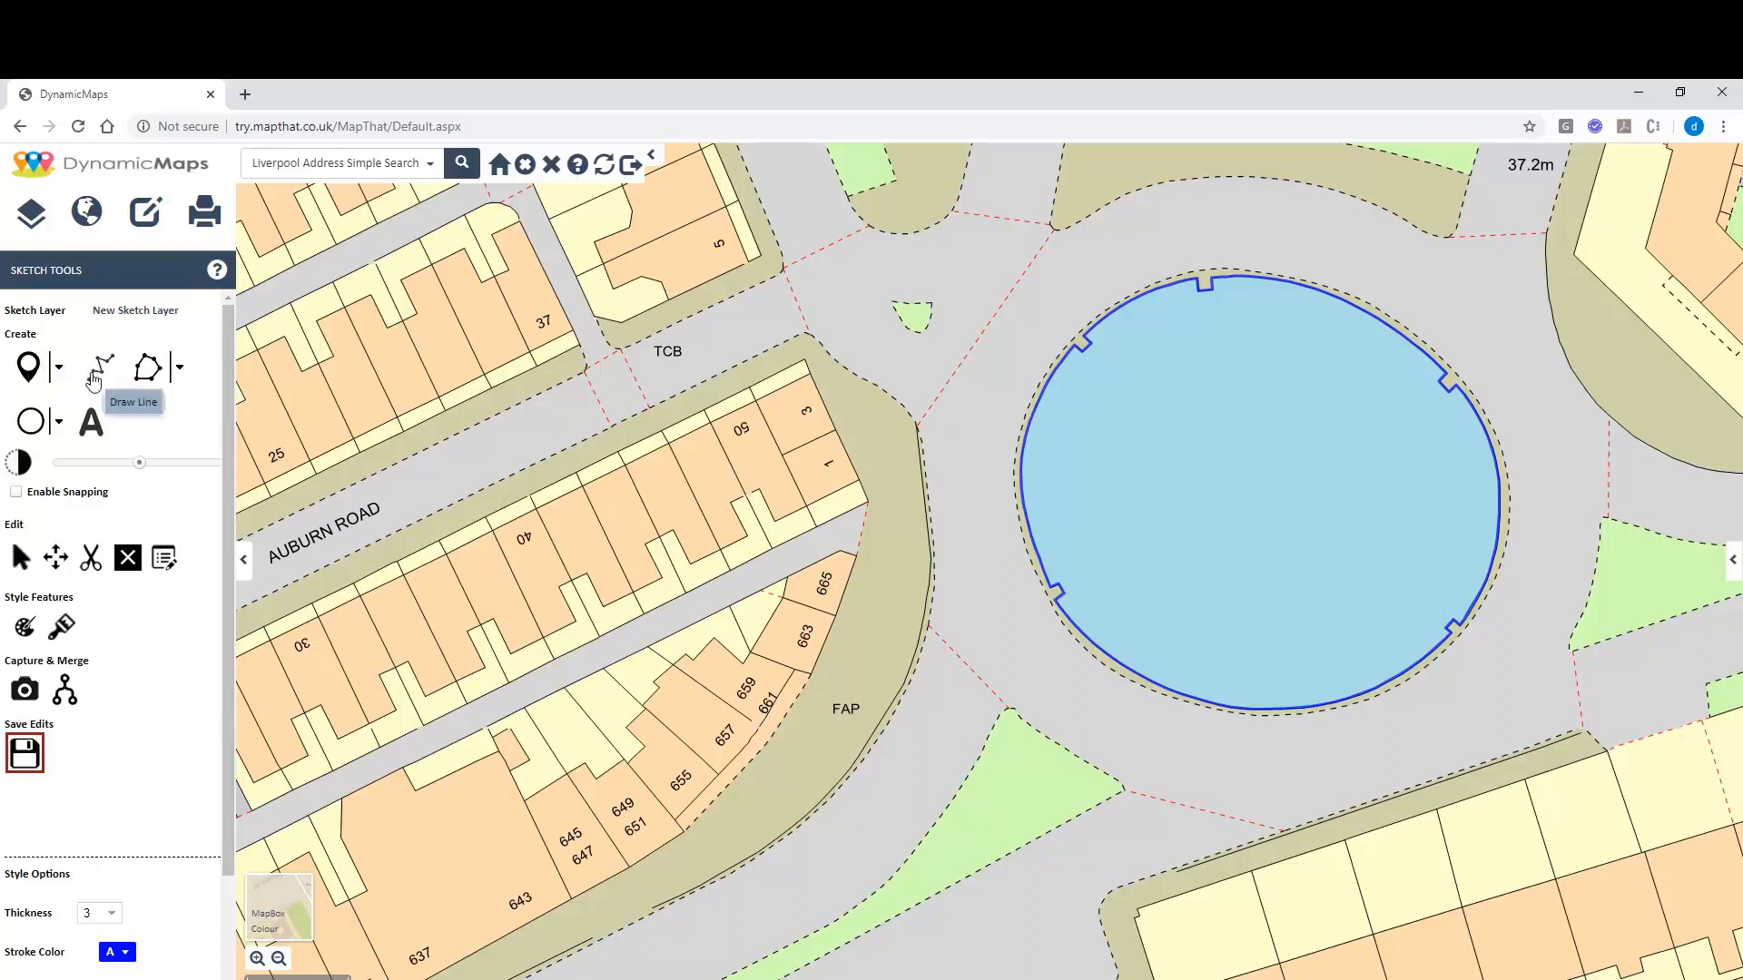
{"action": "left_click_drag", "start_coordinate": [228, 430], "coordinate": [230, 579]}
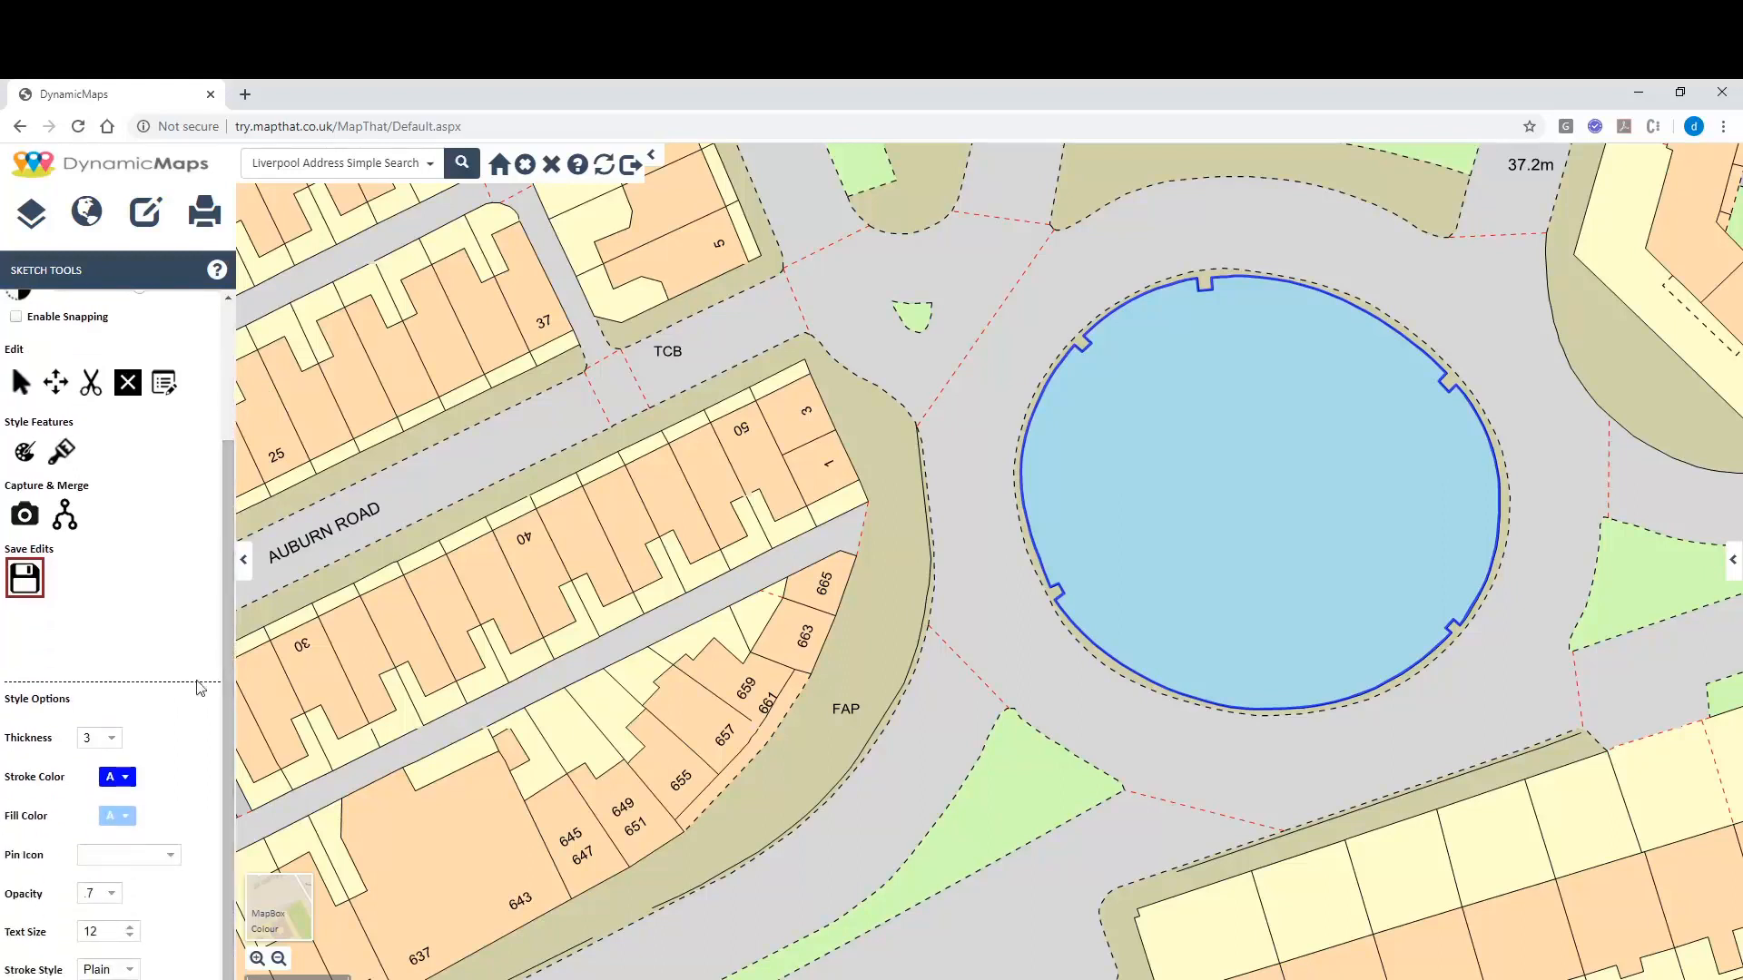
{"action": "left_click", "coordinate": [127, 777]}
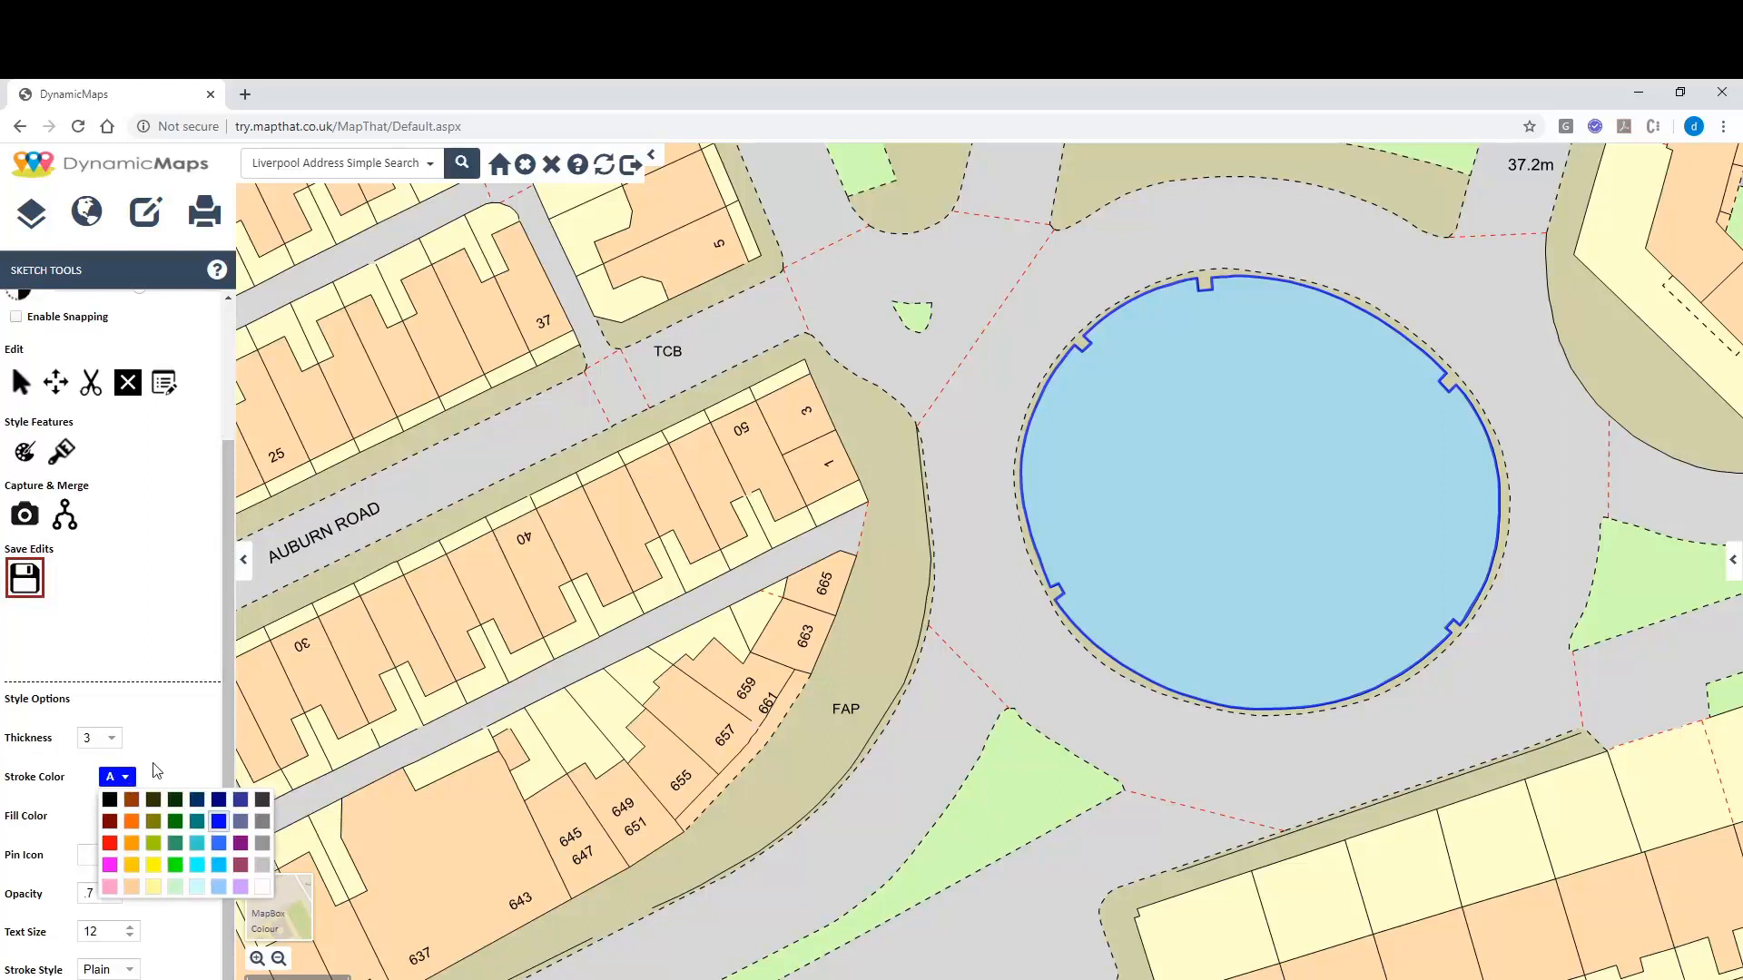
{"action": "left_click", "coordinate": [110, 844]}
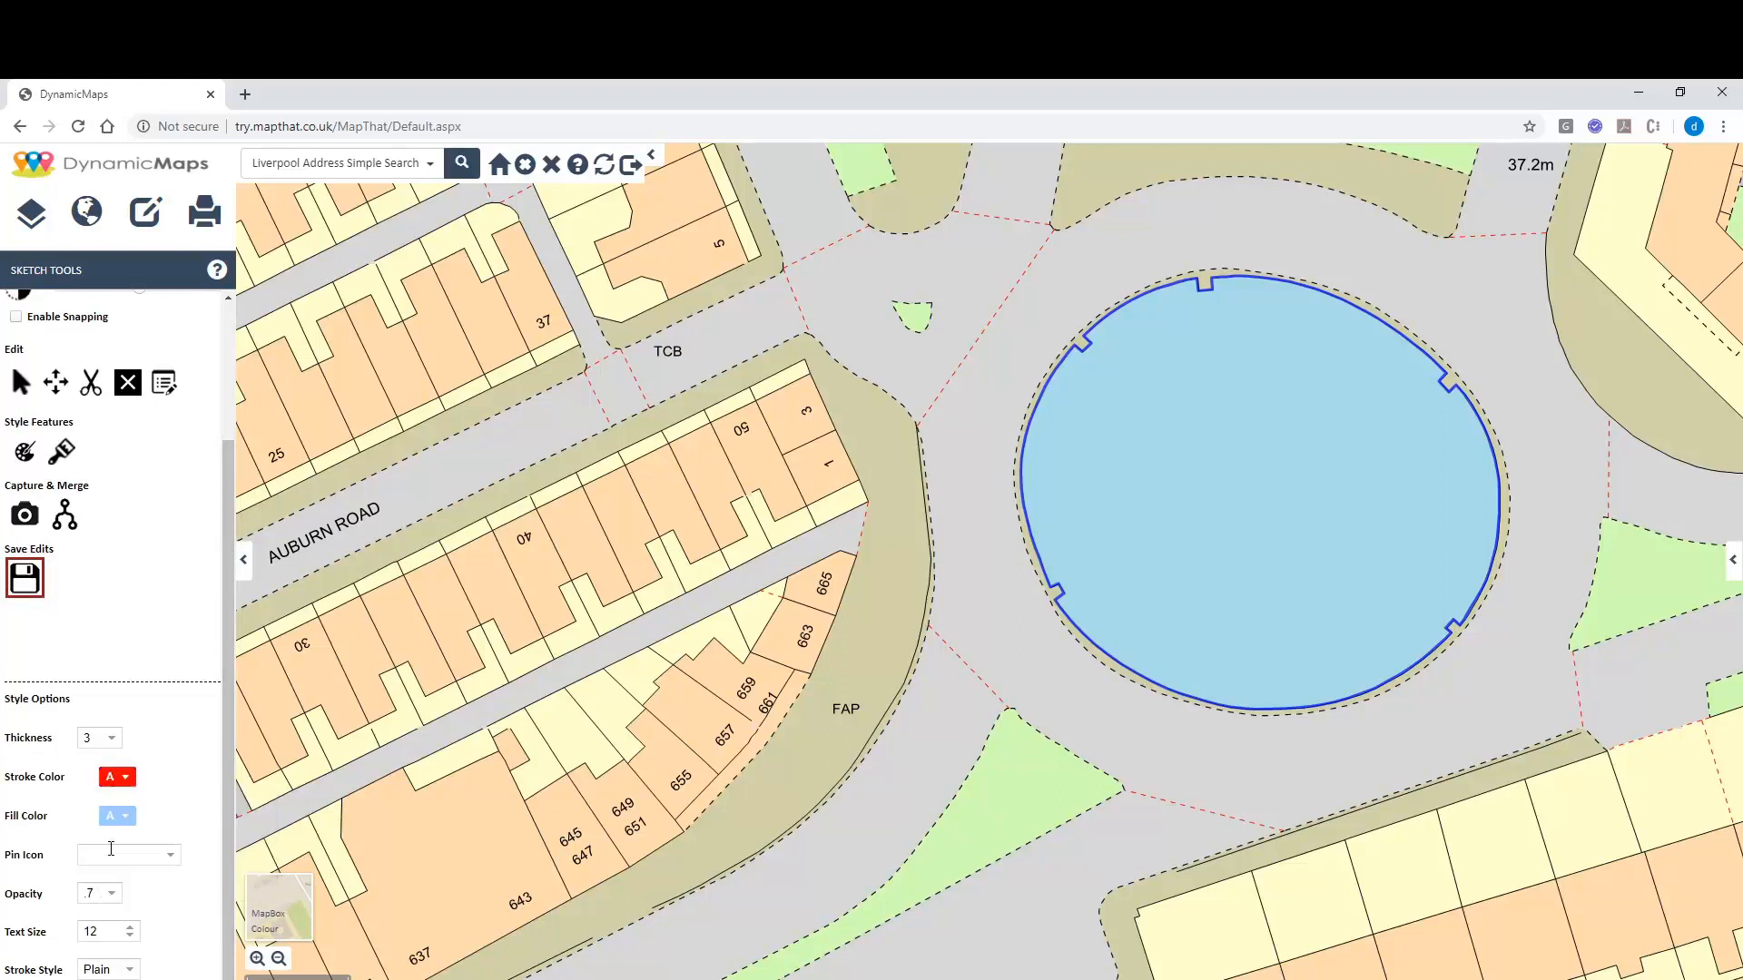
{"action": "left_click", "coordinate": [128, 820]}
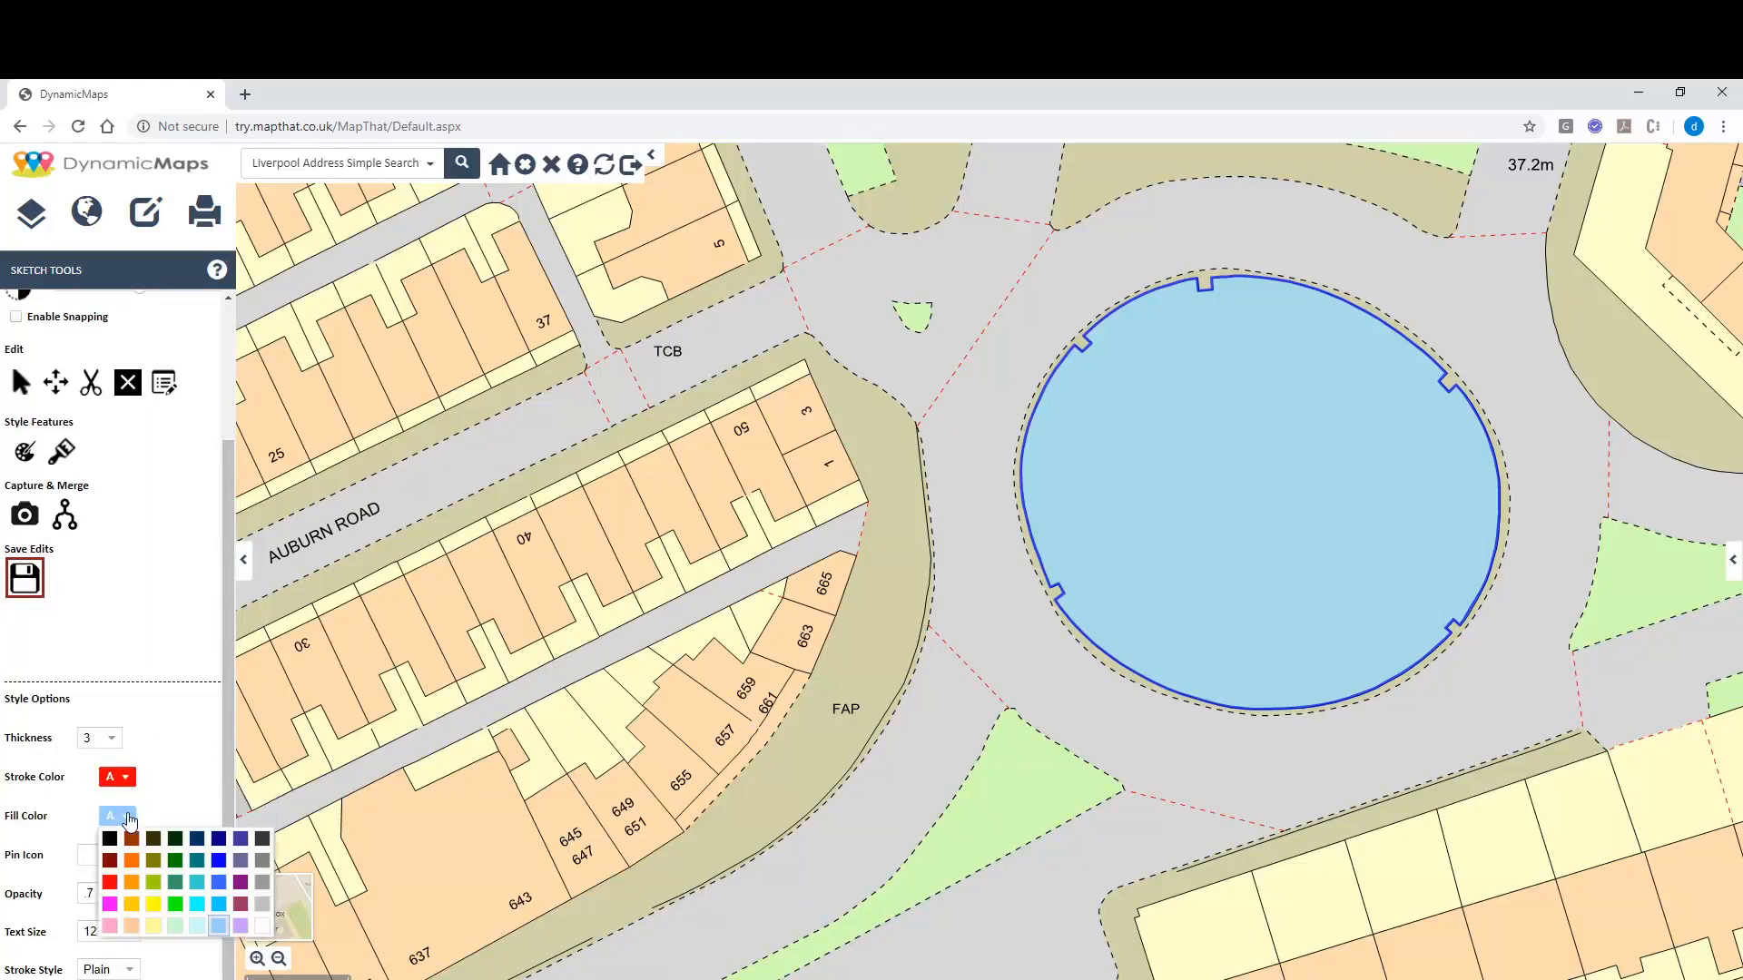
{"action": "left_click", "coordinate": [133, 881]}
{"action": "left_click", "coordinate": [104, 738]}
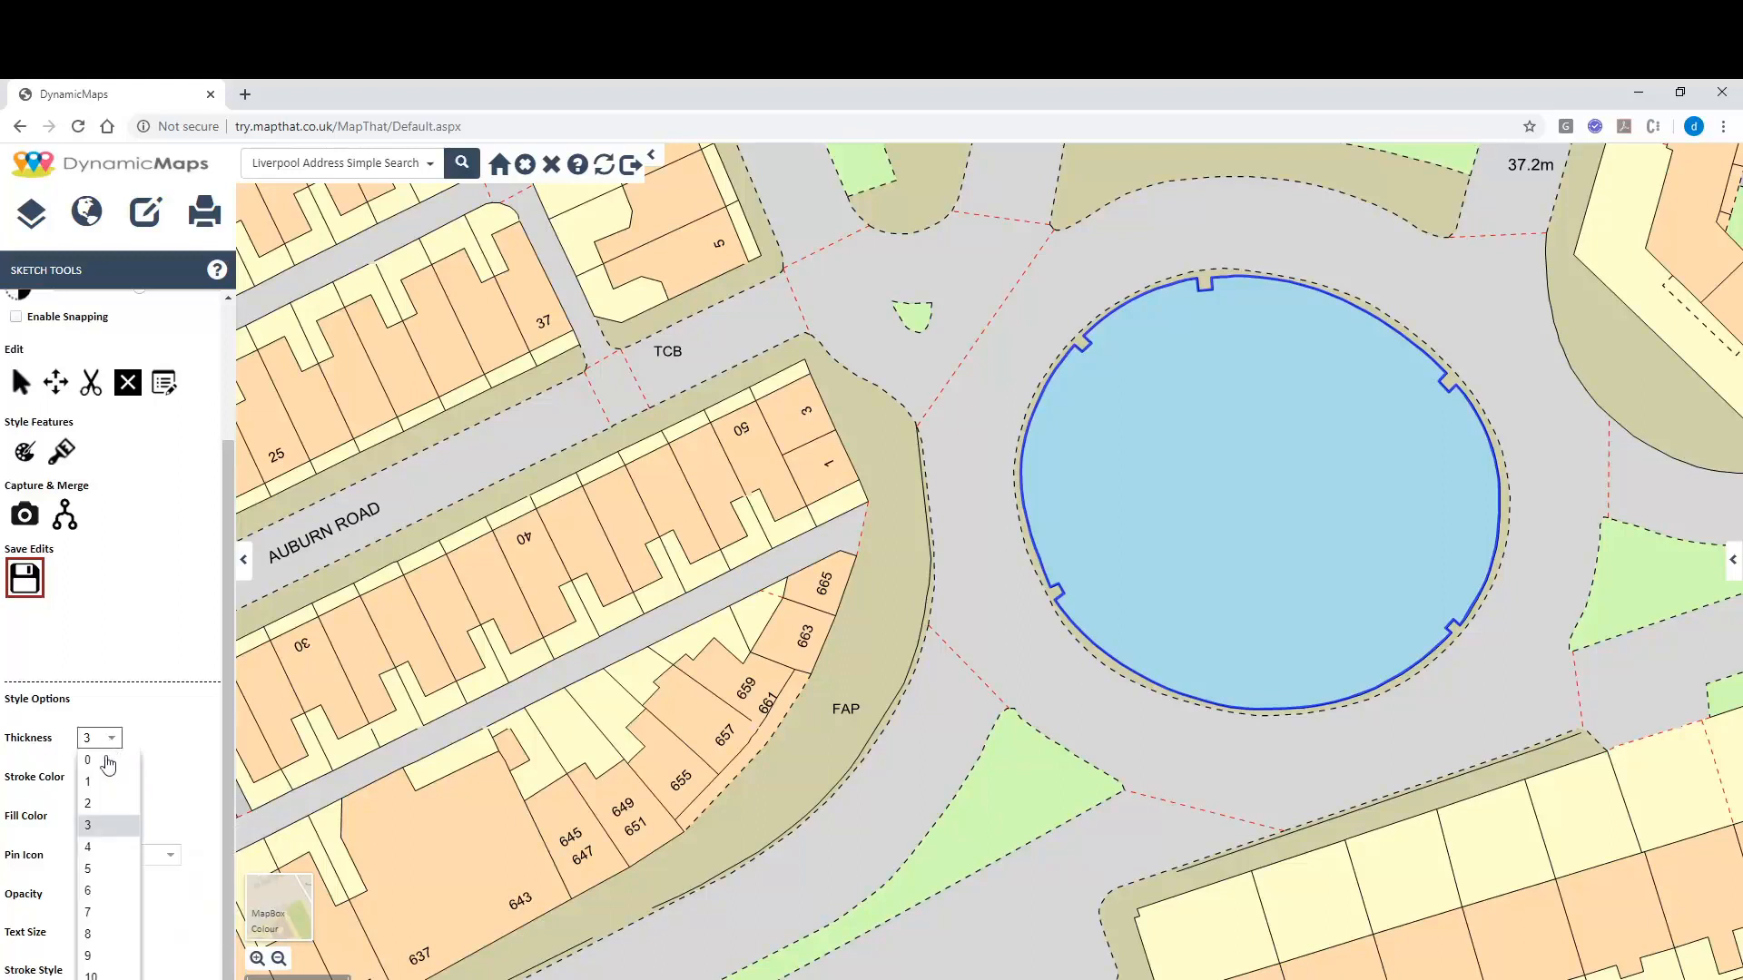
{"action": "left_click", "coordinate": [94, 806]}
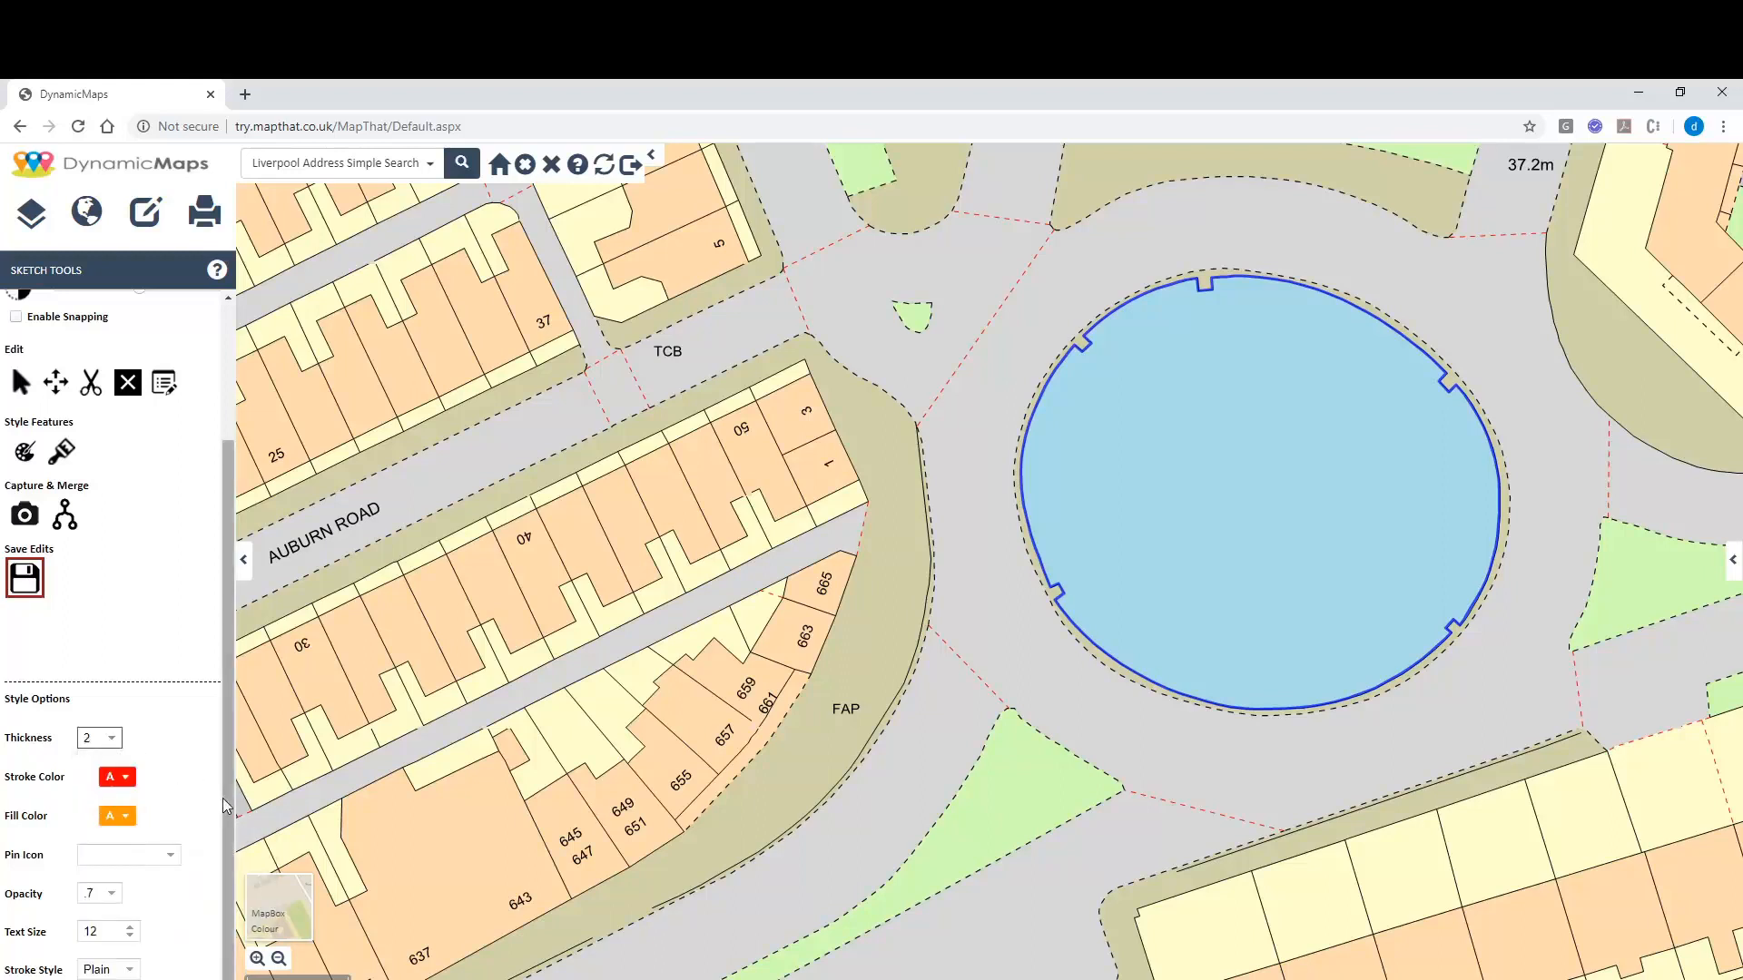
{"action": "left_click_drag", "start_coordinate": [227, 803], "coordinate": [234, 599]}
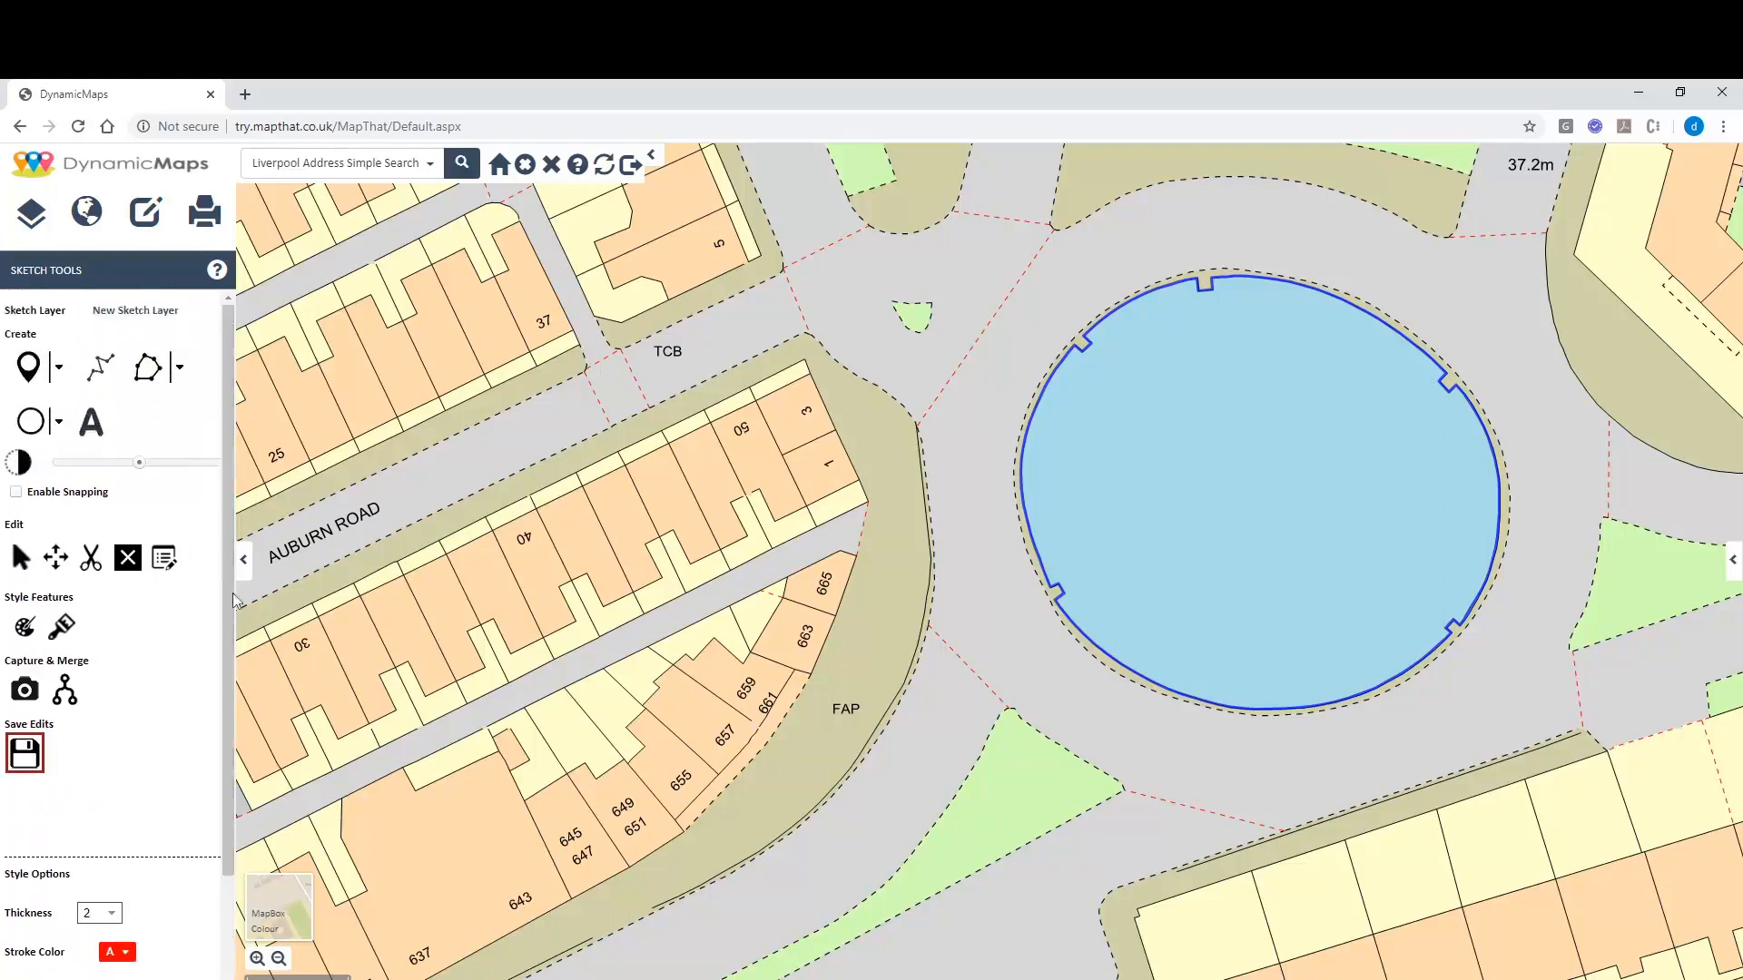
Draw a red line from the Auburn Road houses along the road into the roundabout centre and save it.
{"action": "left_click", "coordinate": [109, 368]}
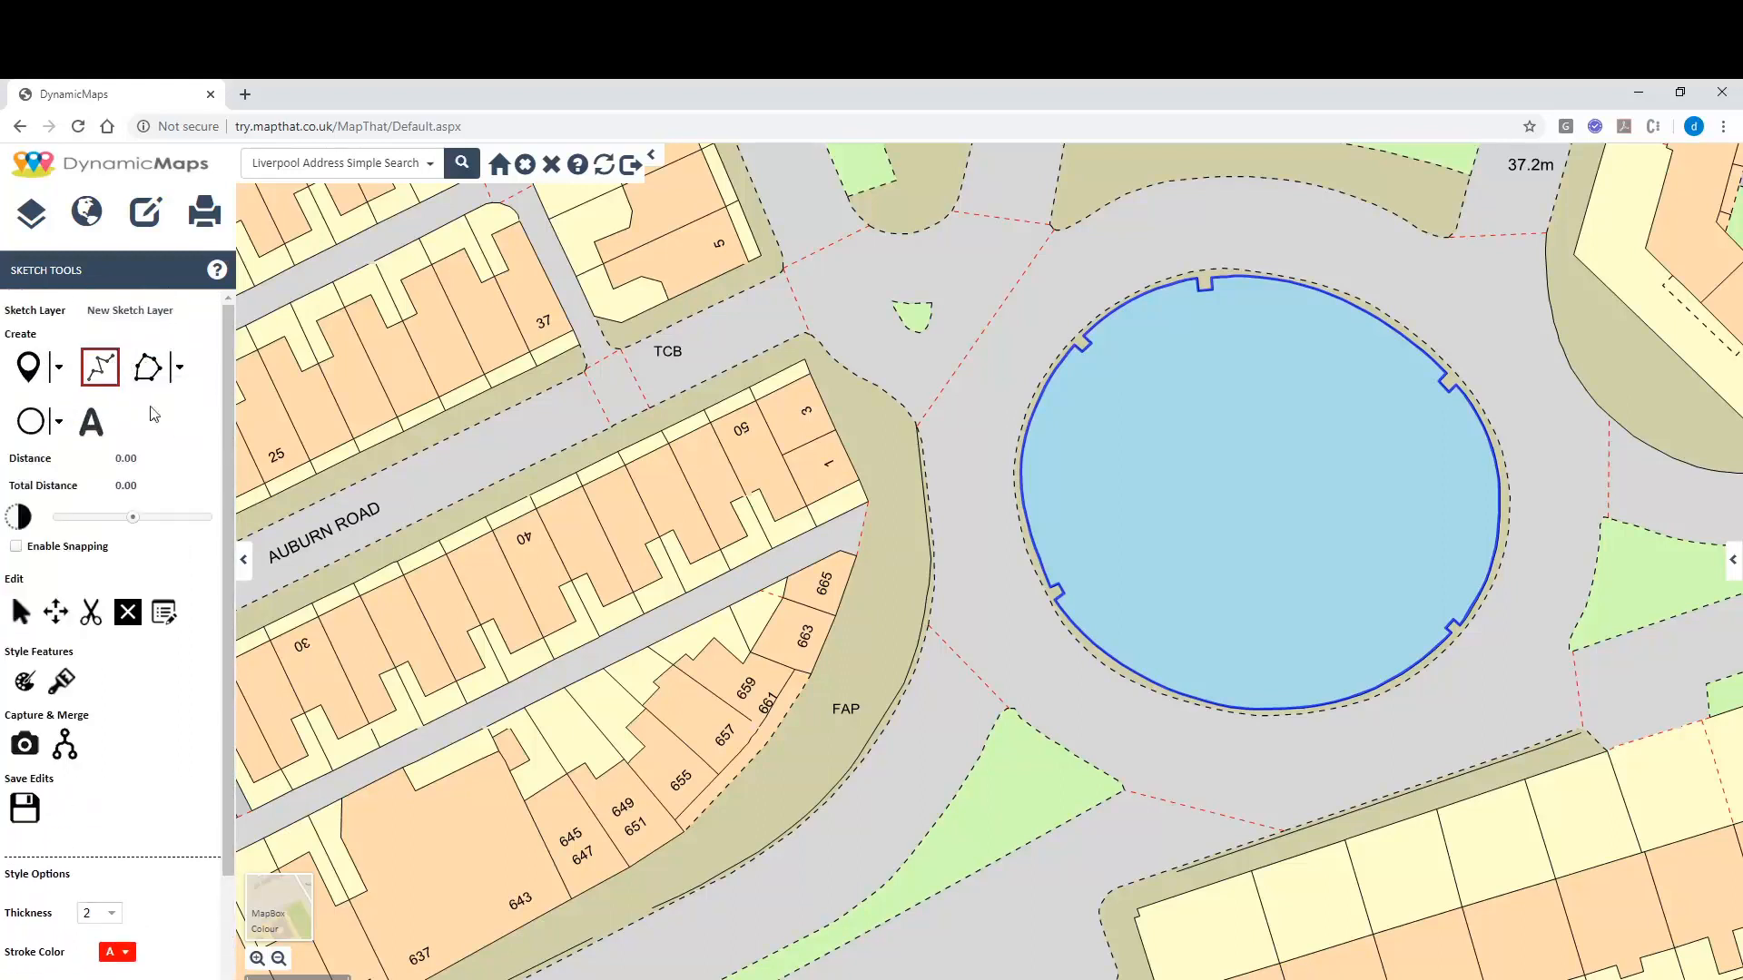
{"action": "left_click", "coordinate": [485, 592]}
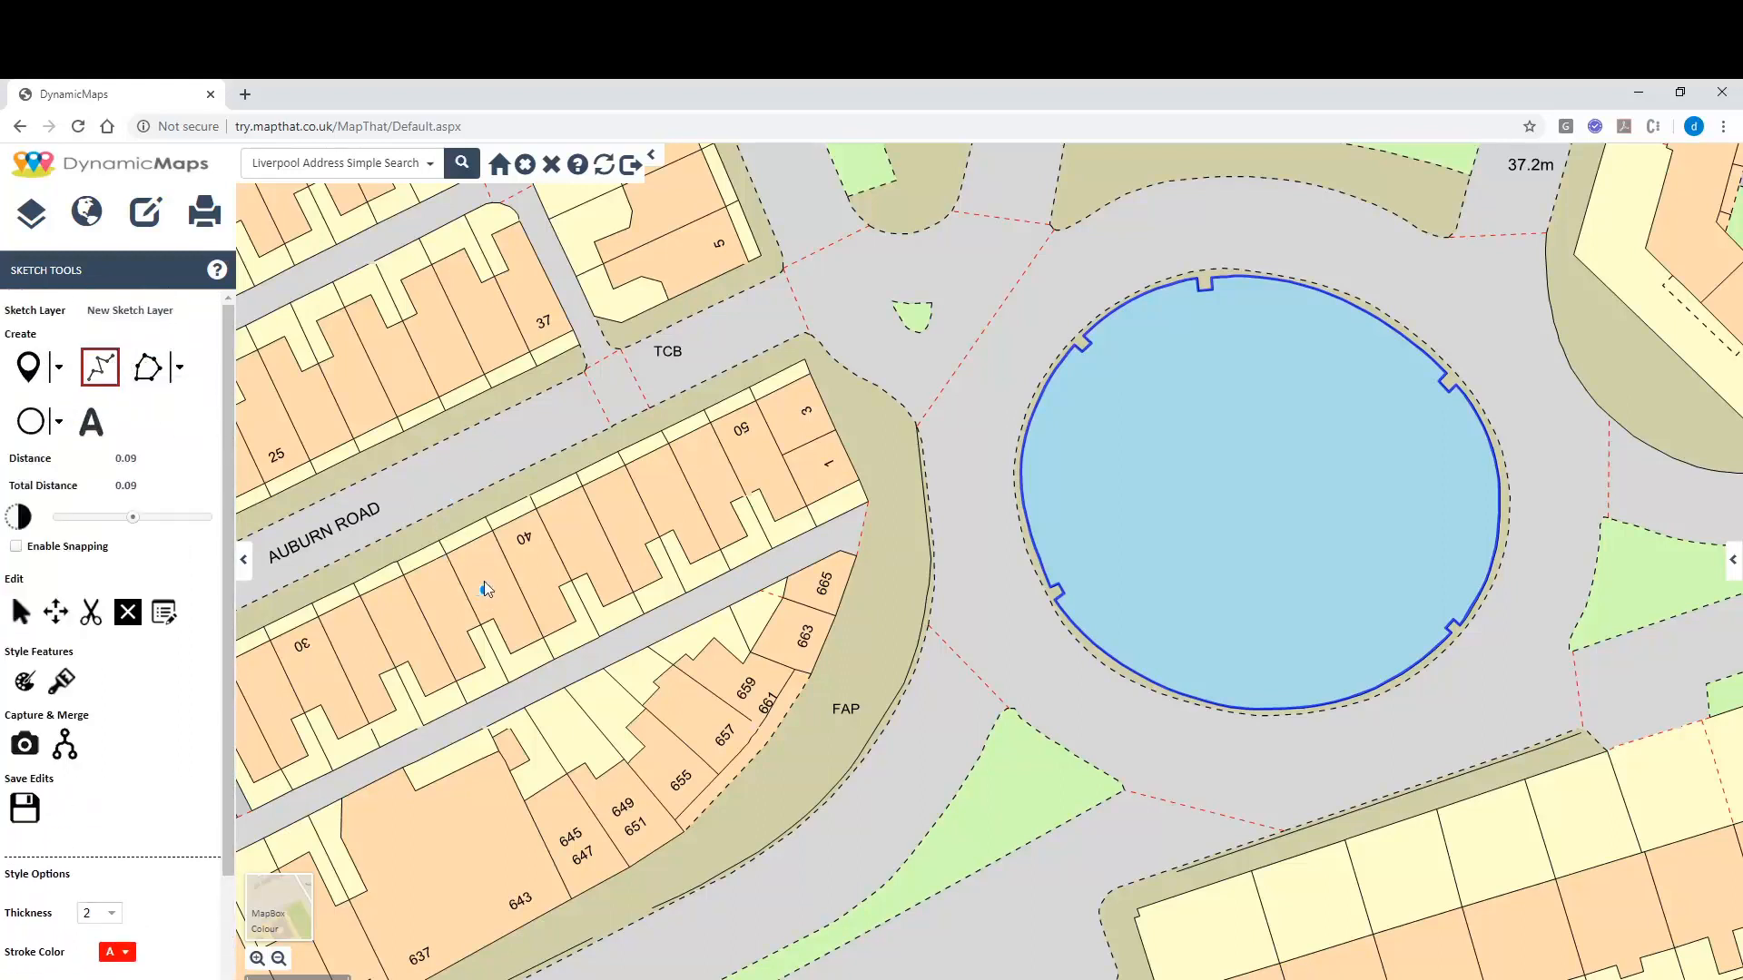
{"action": "left_click", "coordinate": [434, 479]}
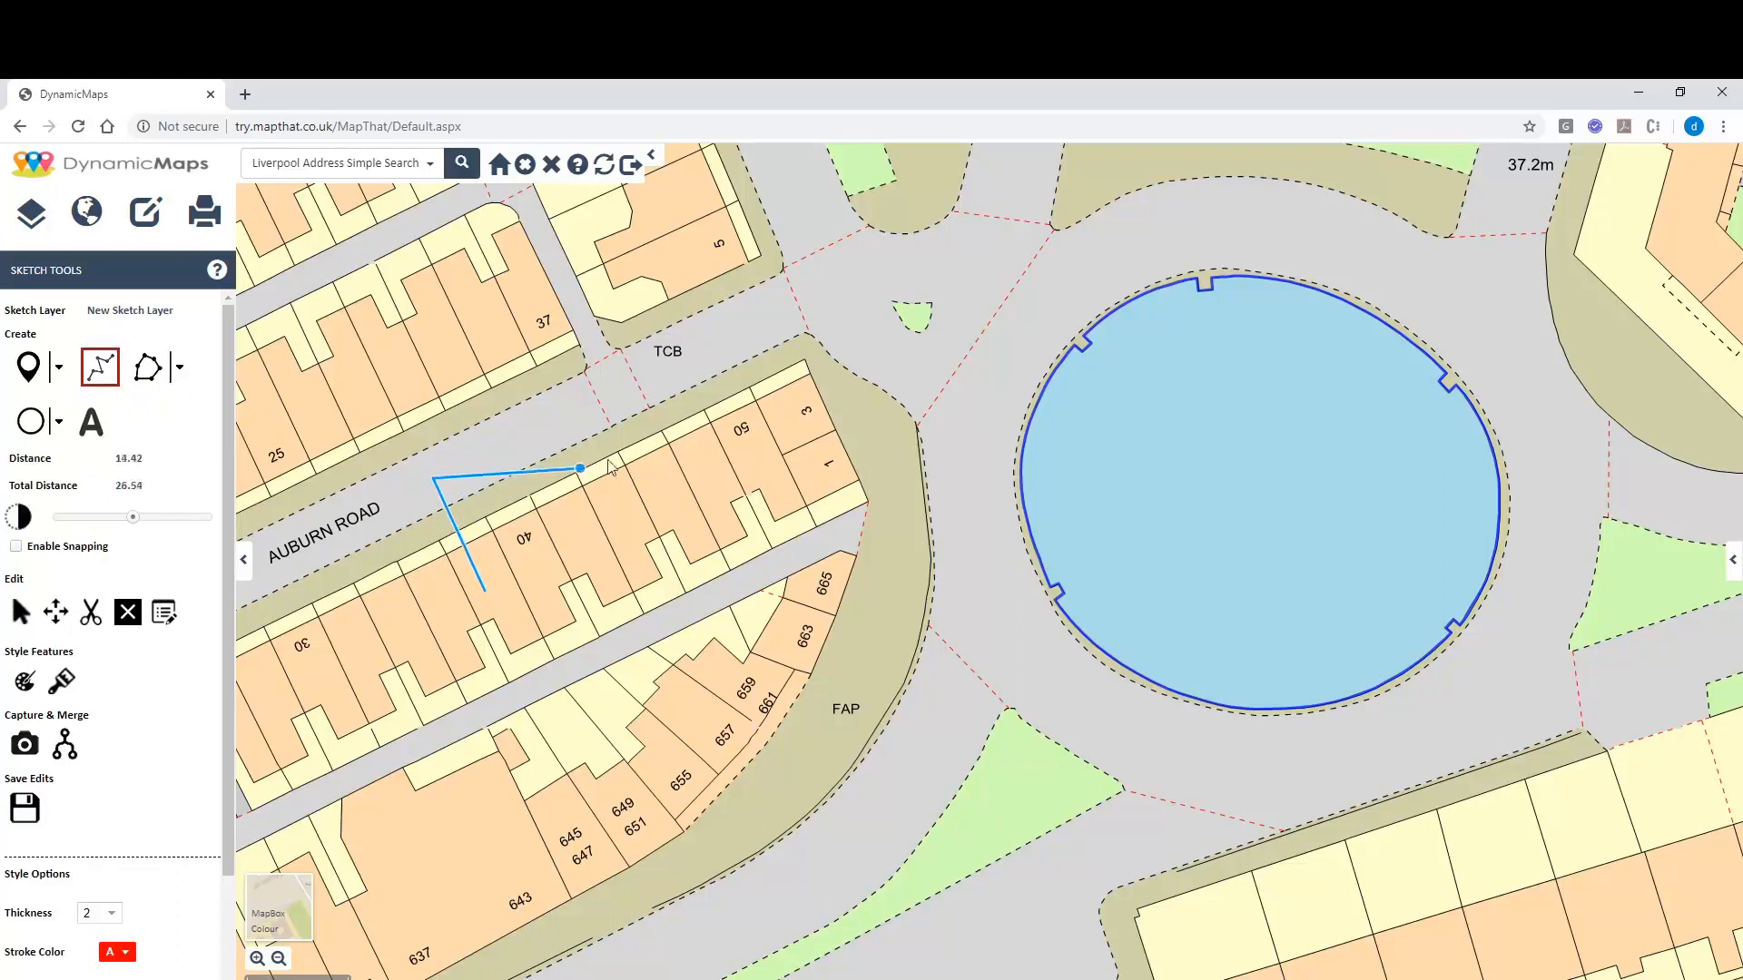
{"action": "left_click", "coordinate": [831, 287]}
{"action": "left_click", "coordinate": [1010, 371]}
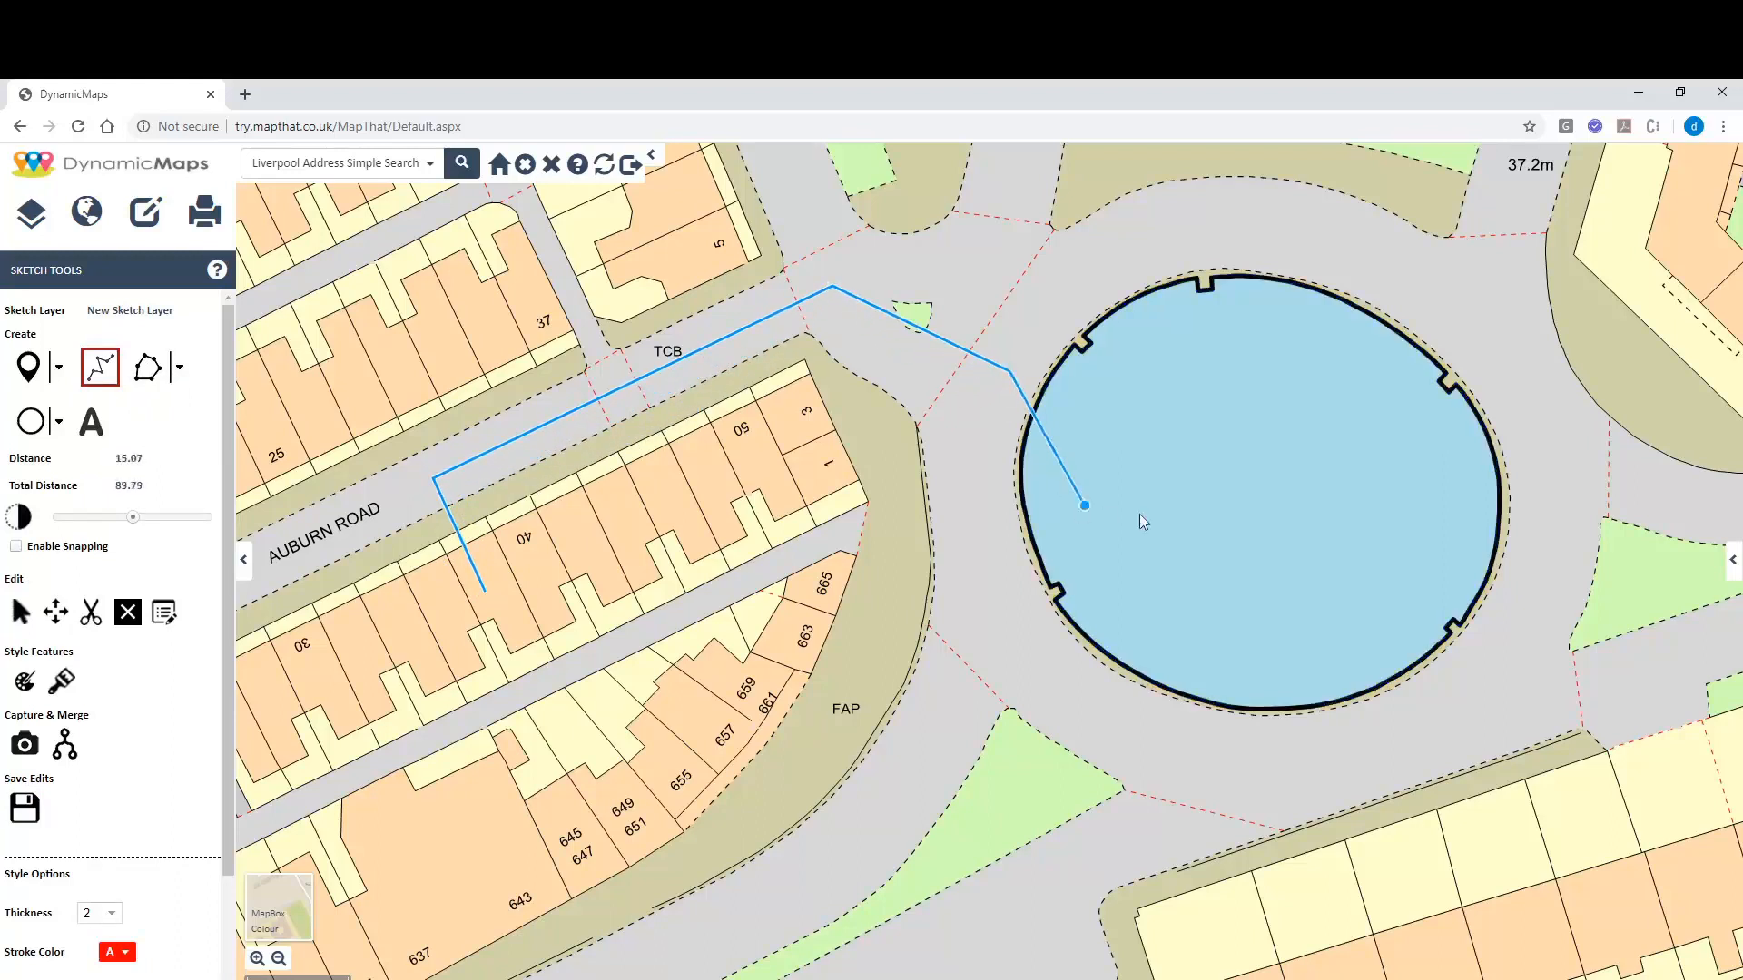
{"action": "double_click", "coordinate": [1213, 490]}
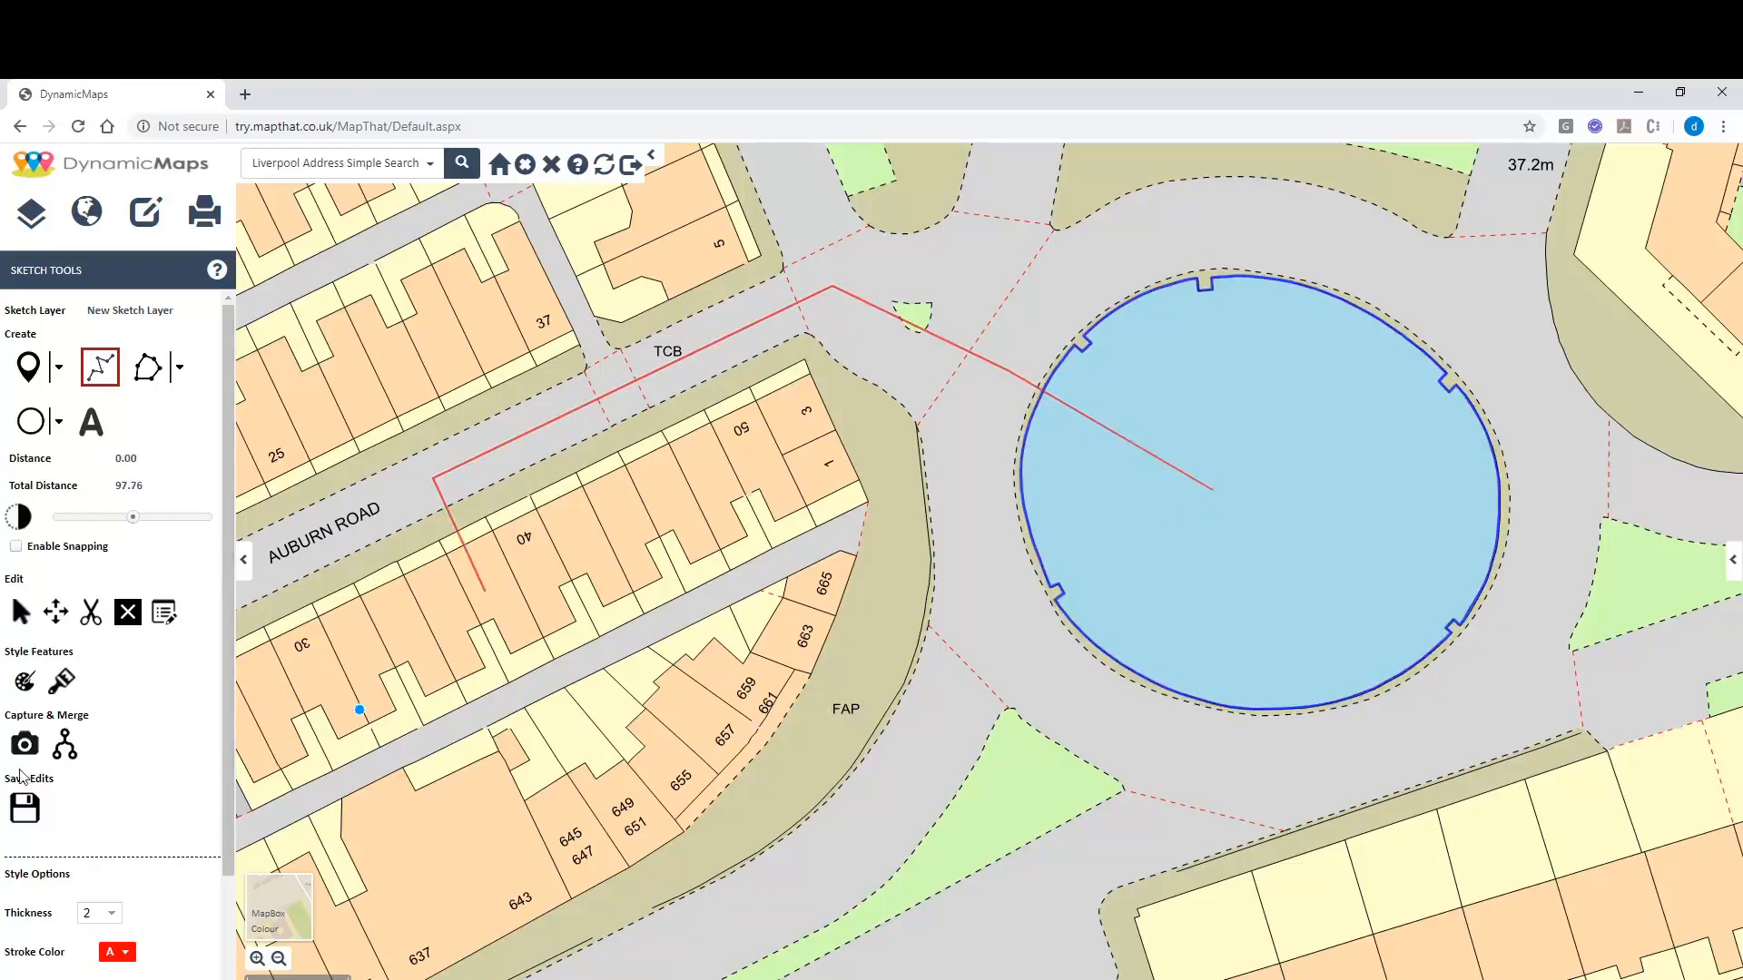
{"action": "left_click", "coordinate": [24, 808]}
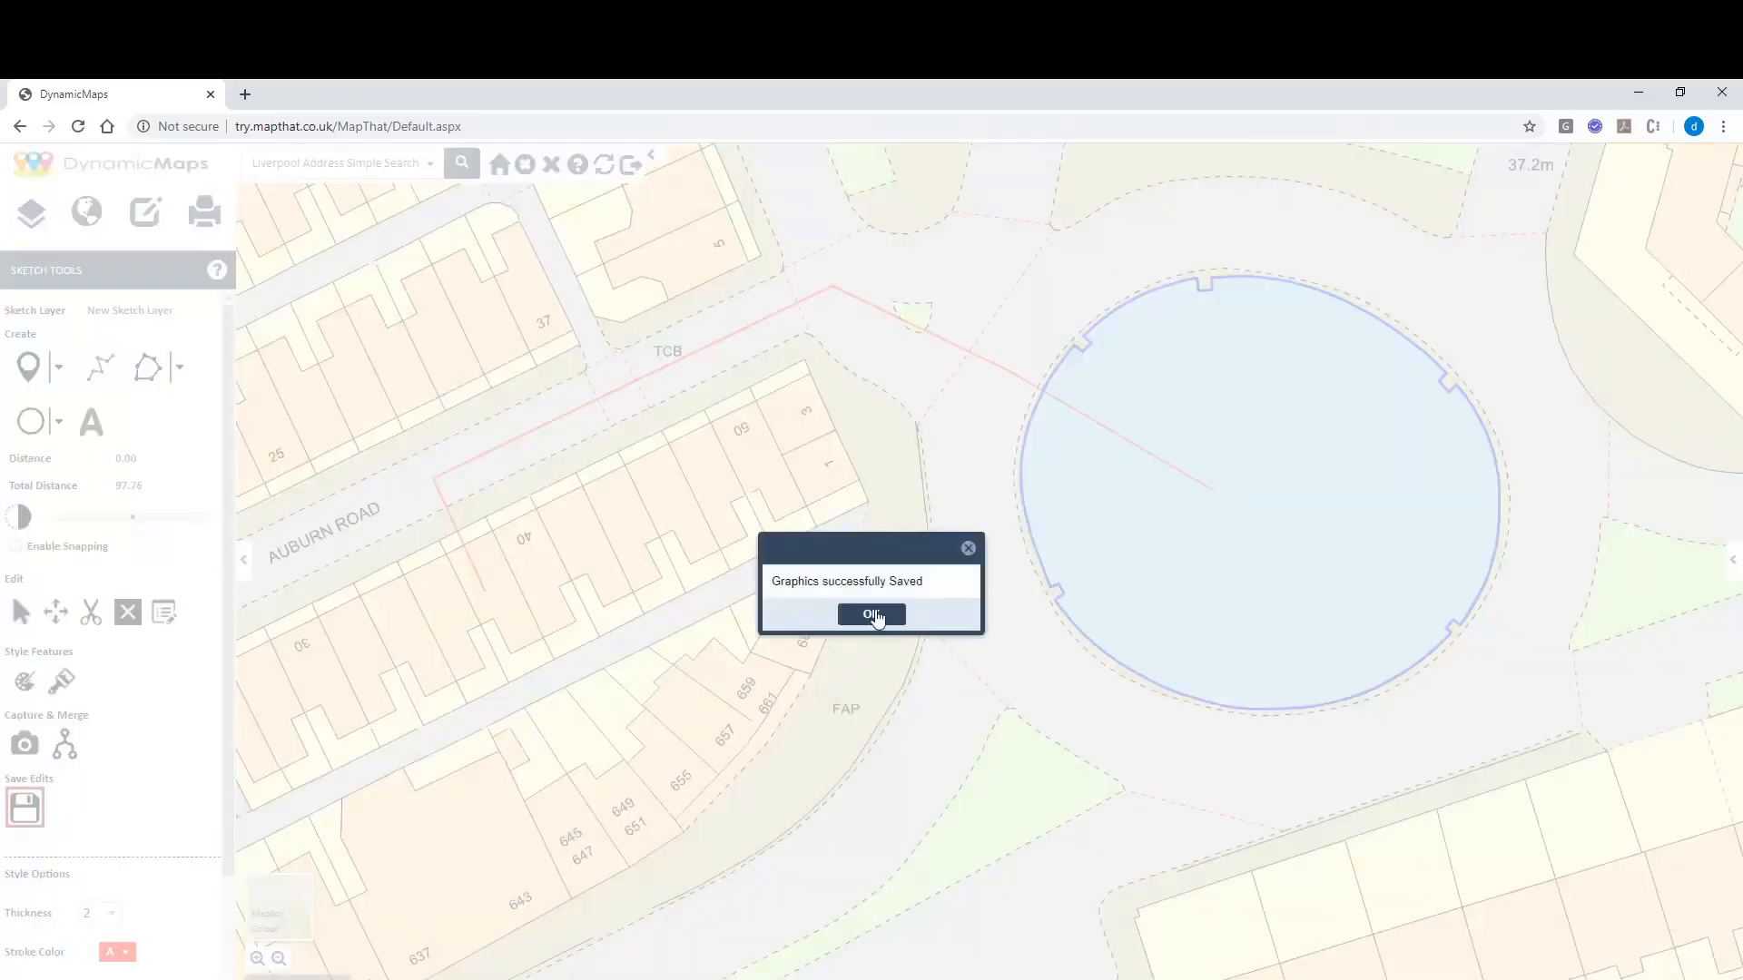
{"action": "left_click", "coordinate": [861, 626]}
{"action": "left_click", "coordinate": [61, 369]}
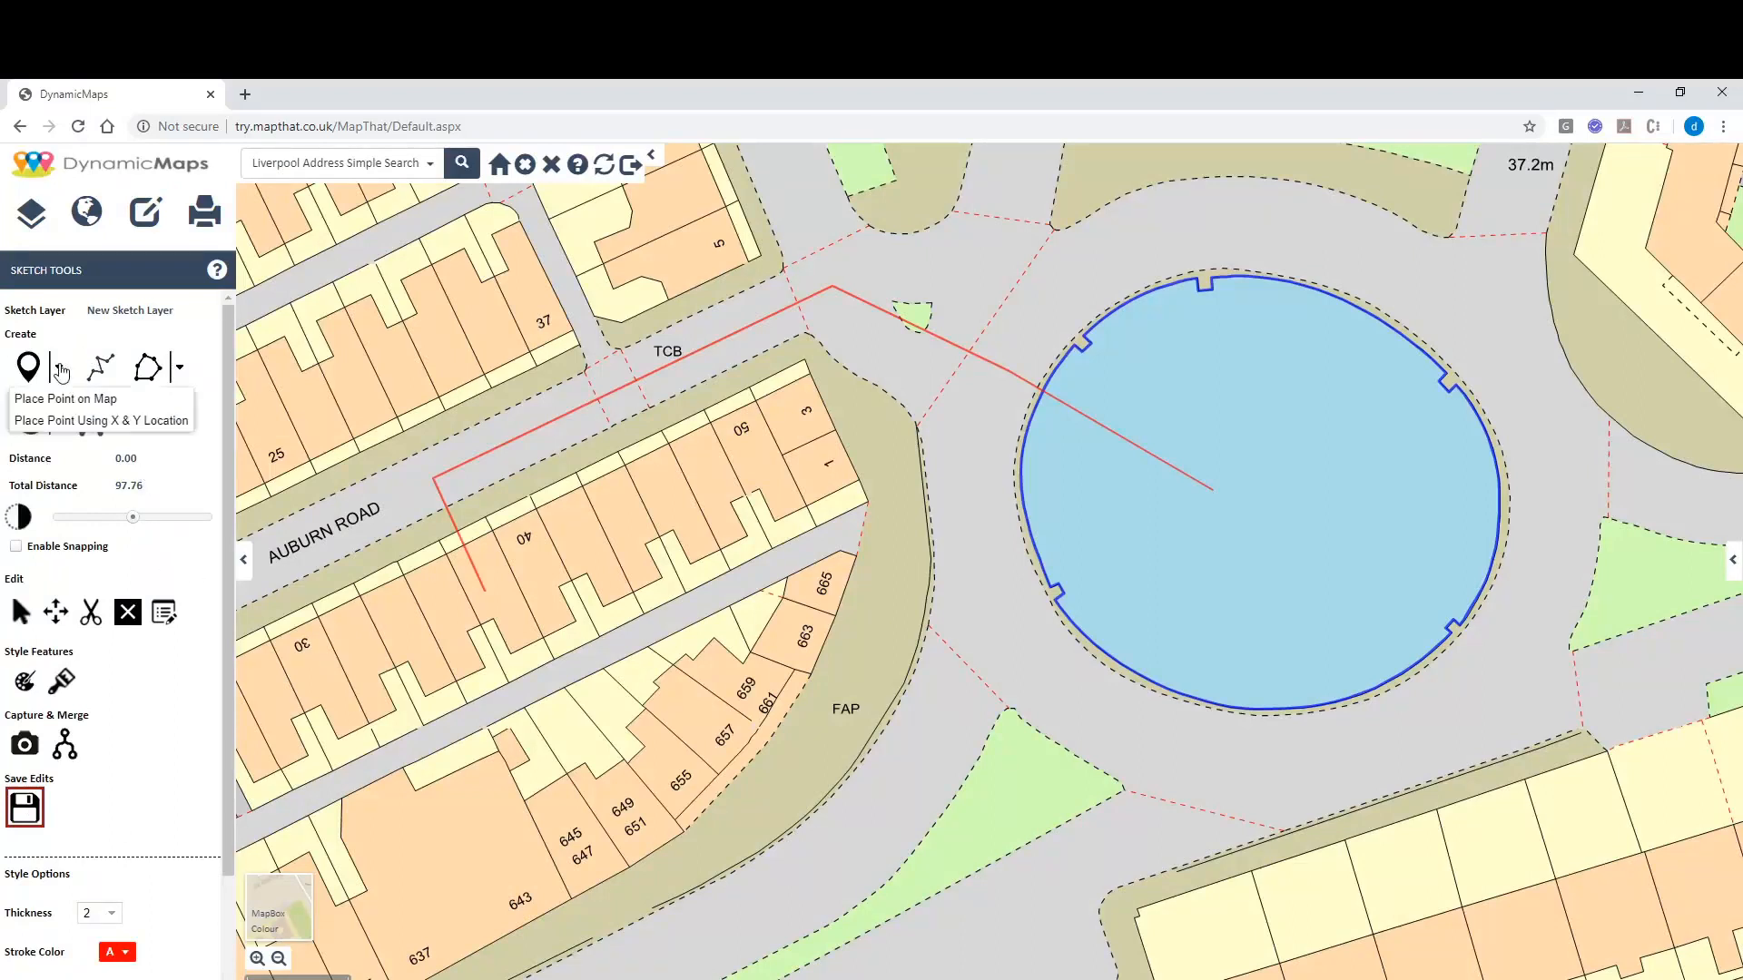
Place a Coffee pin at the red line's Auburn Road end and save the graphics.
{"action": "left_click_drag", "start_coordinate": [226, 374], "coordinate": [225, 586]}
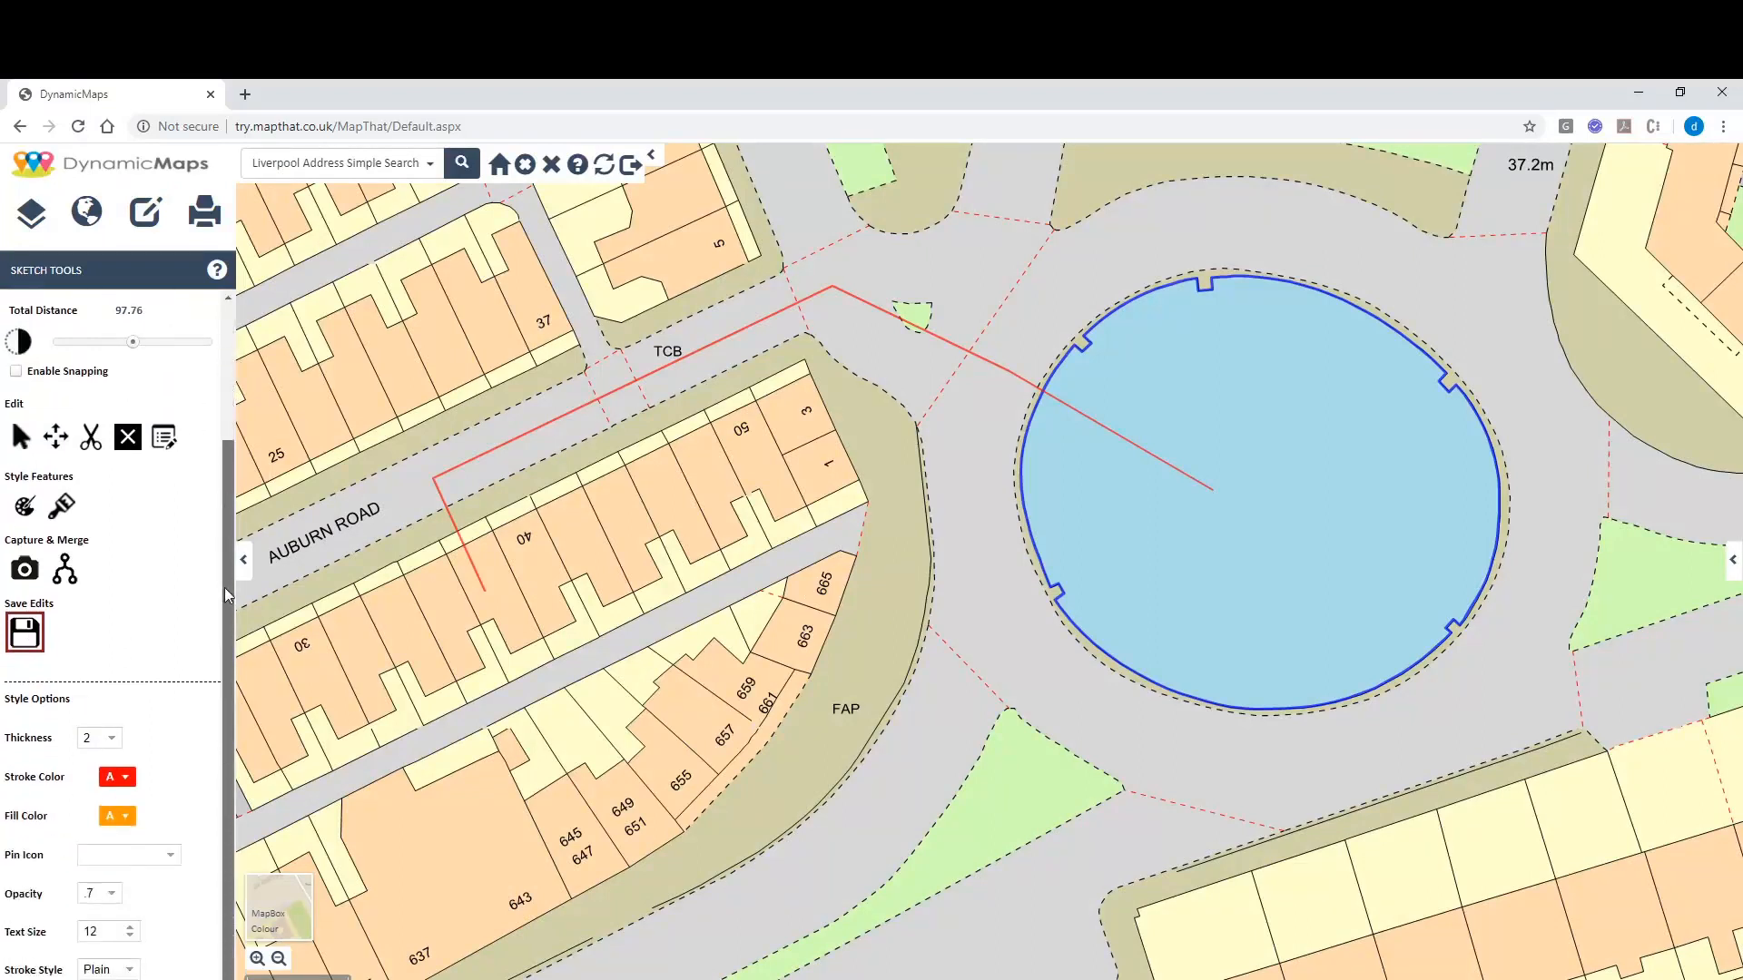
{"action": "left_click", "coordinate": [170, 854]}
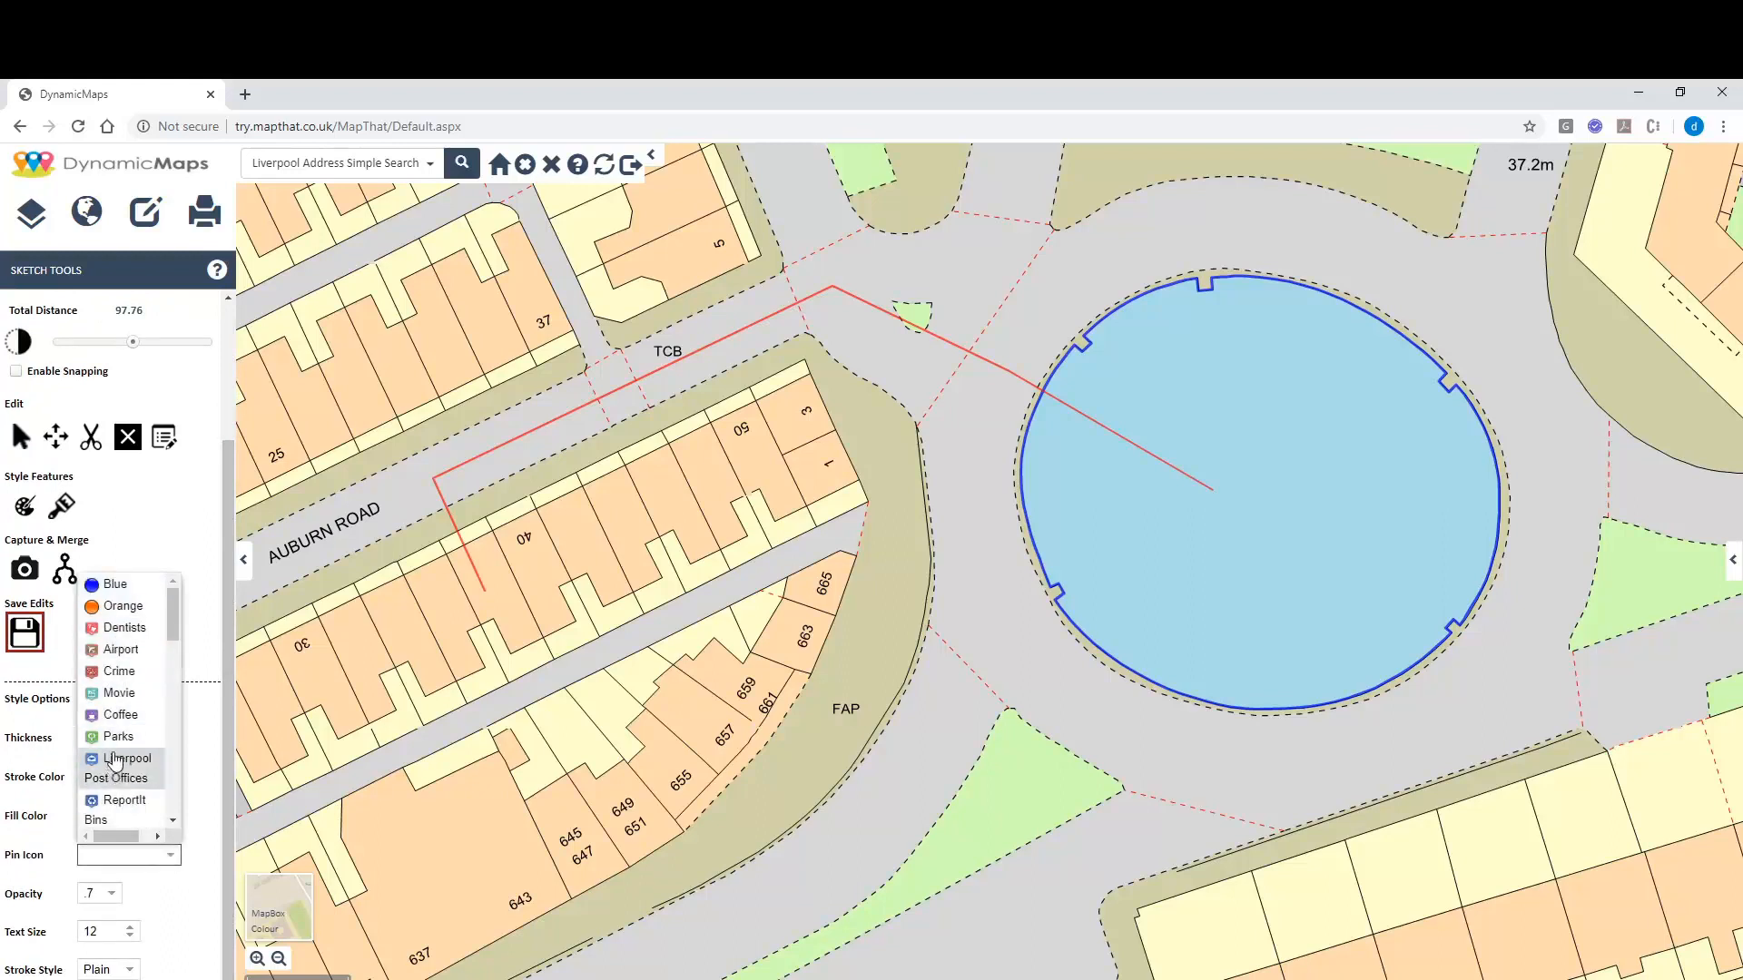
{"action": "left_click", "coordinate": [116, 716]}
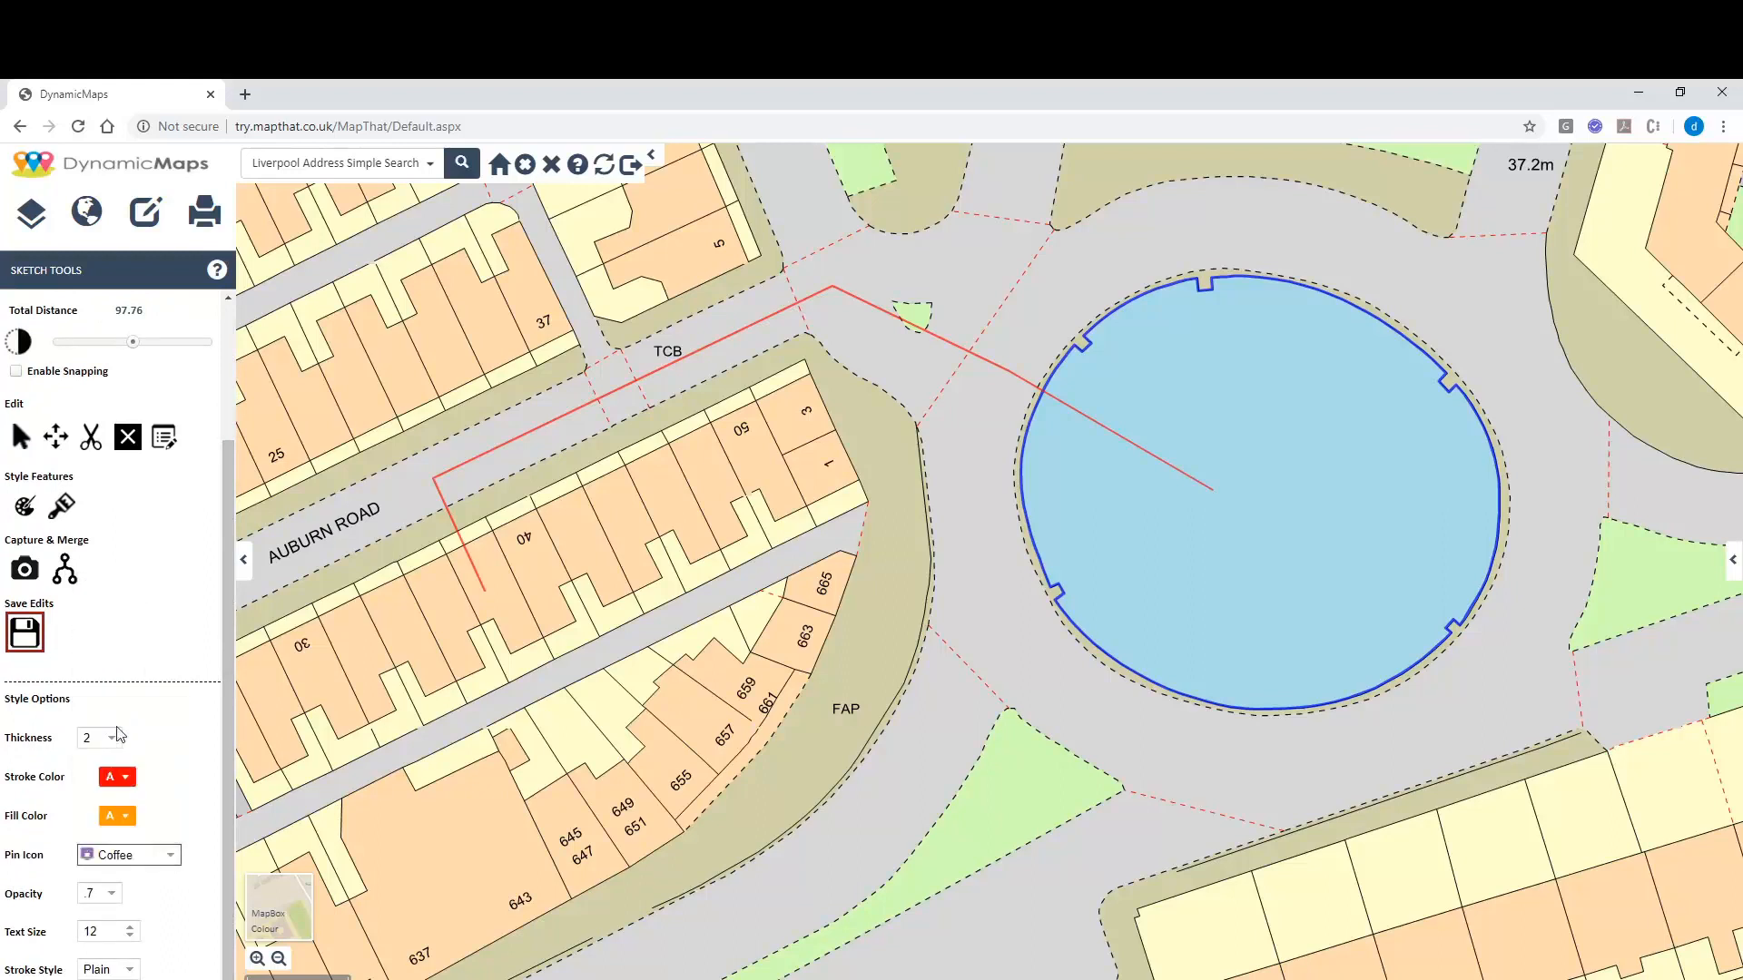
{"action": "left_click_drag", "start_coordinate": [226, 738], "coordinate": [216, 542]}
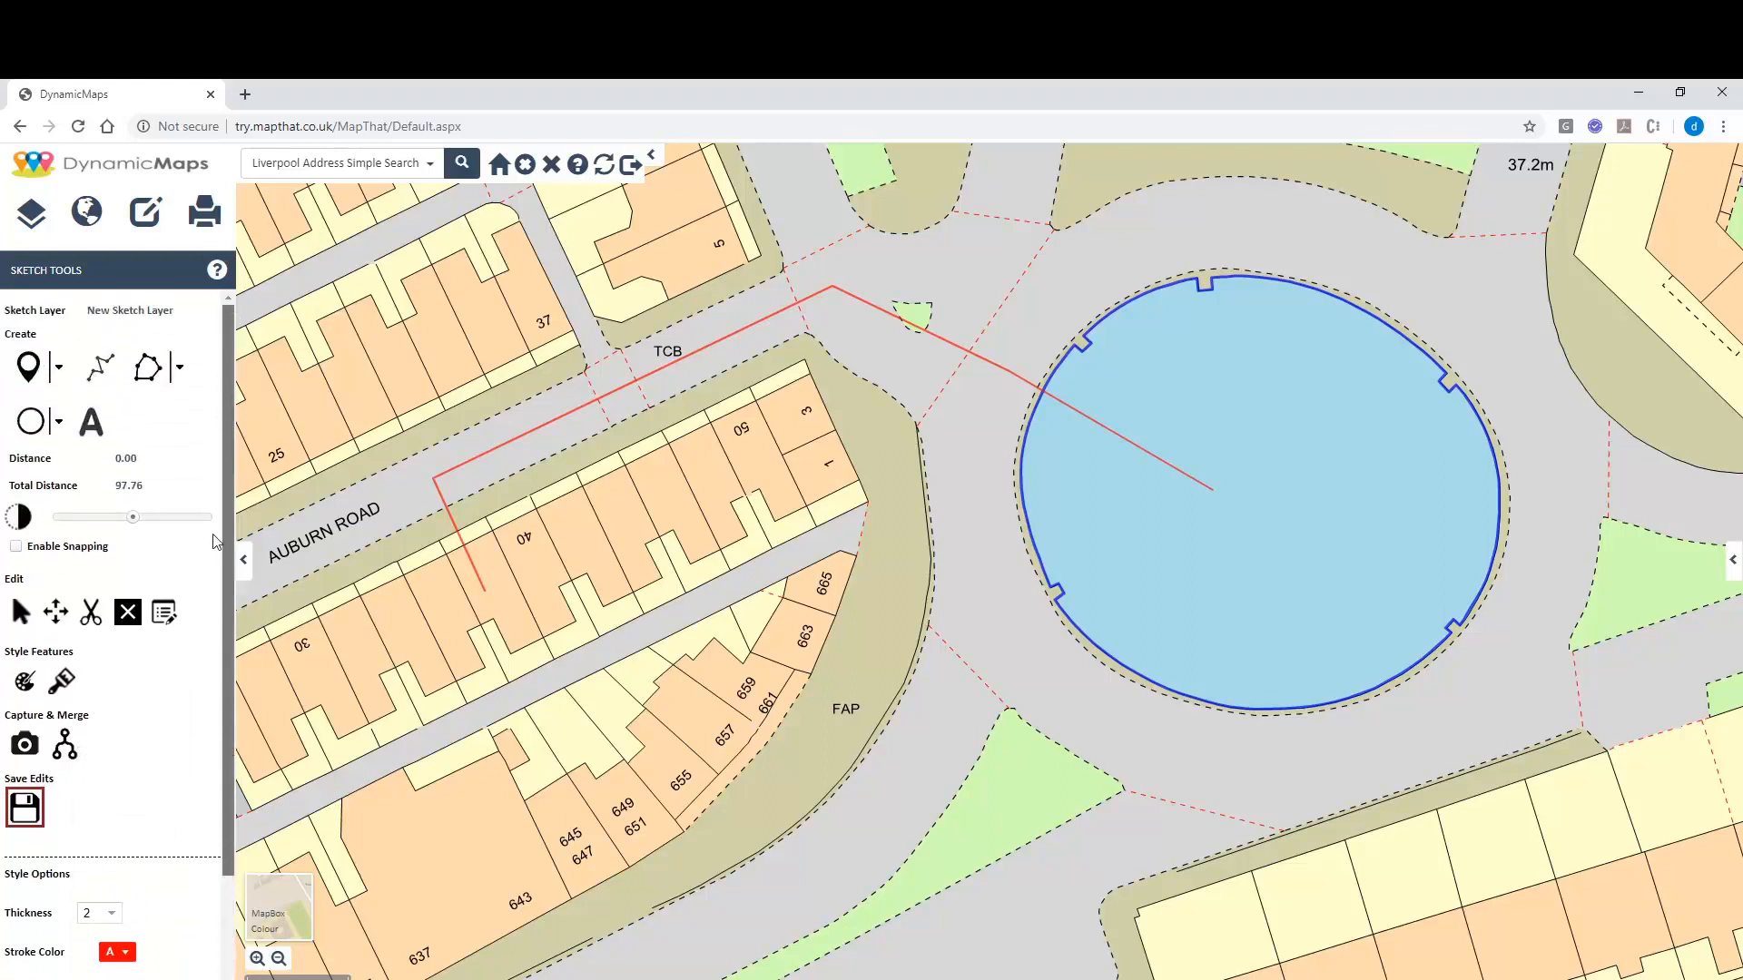
{"action": "left_click", "coordinate": [58, 368]}
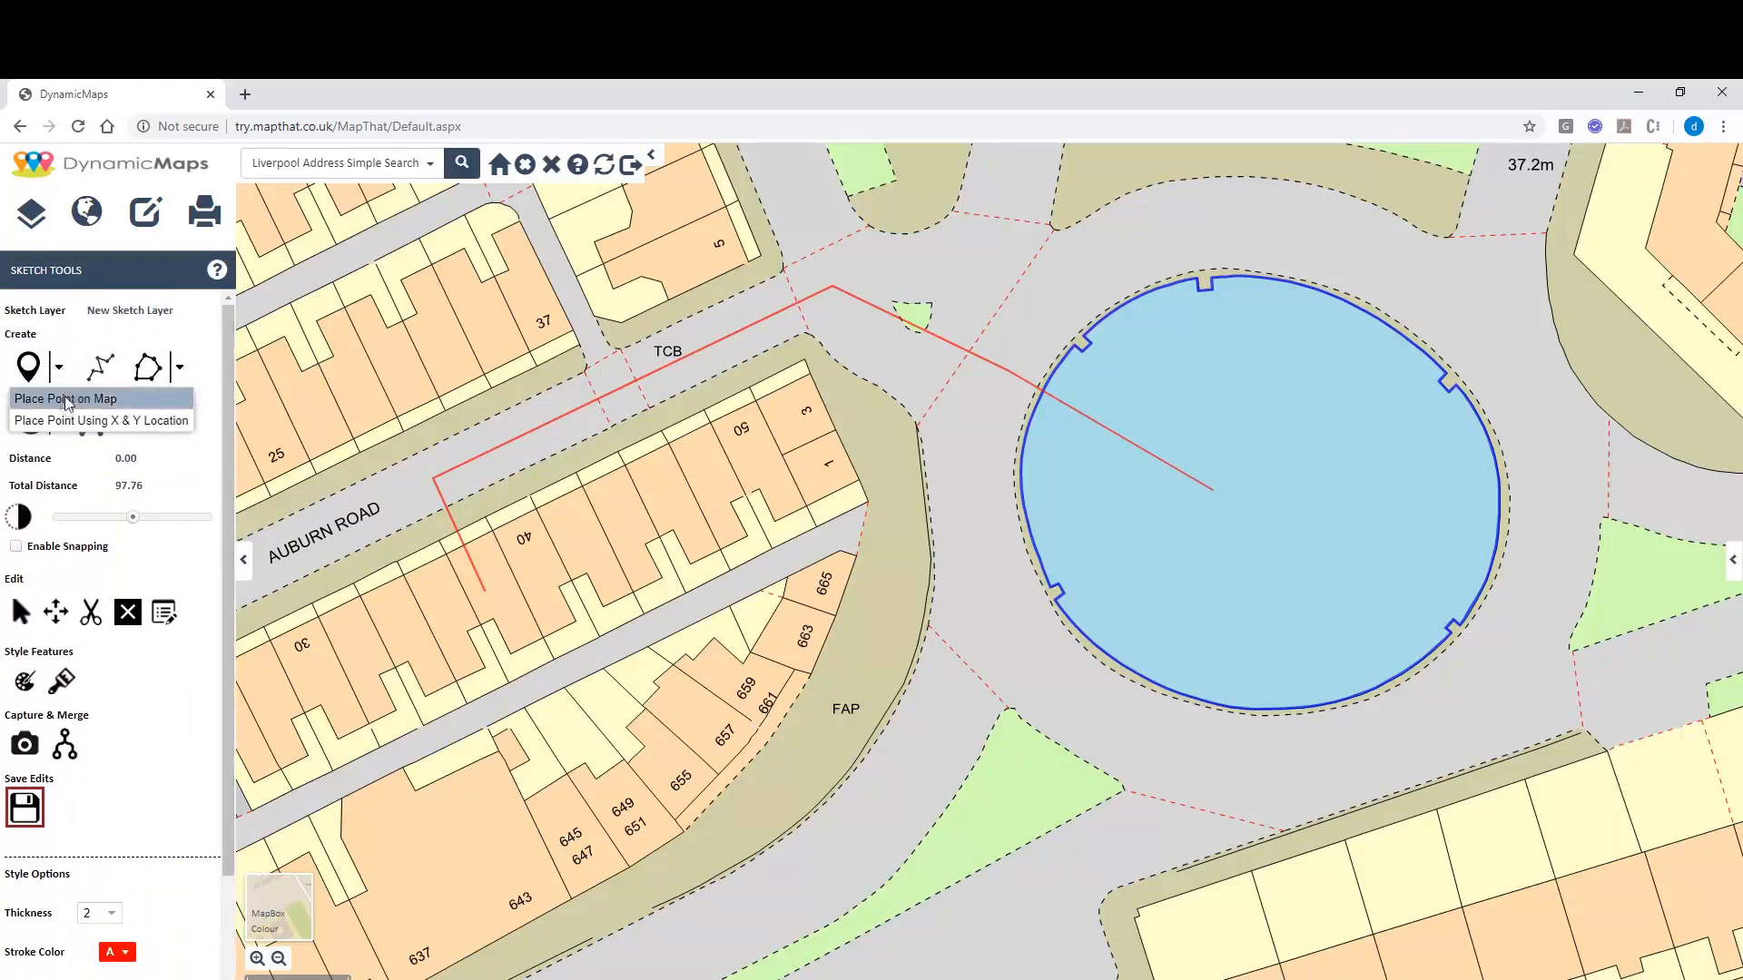
{"action": "left_click", "coordinate": [66, 400]}
{"action": "left_click", "coordinate": [489, 595]}
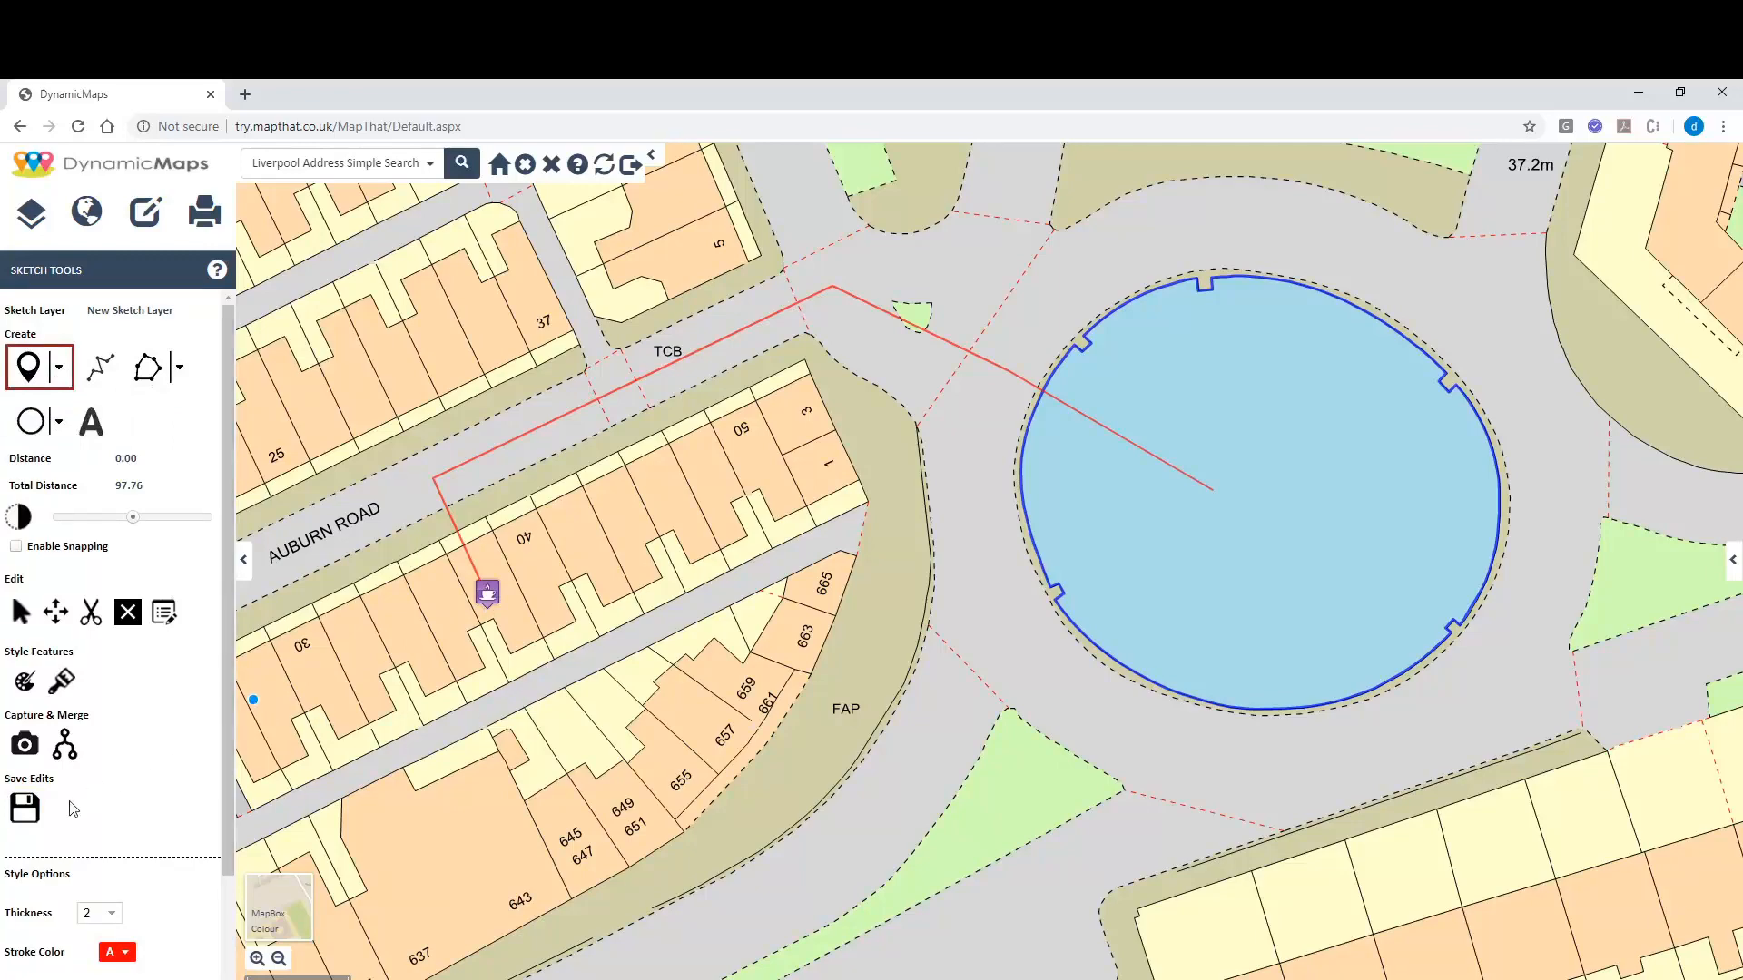
{"action": "left_click", "coordinate": [25, 810]}
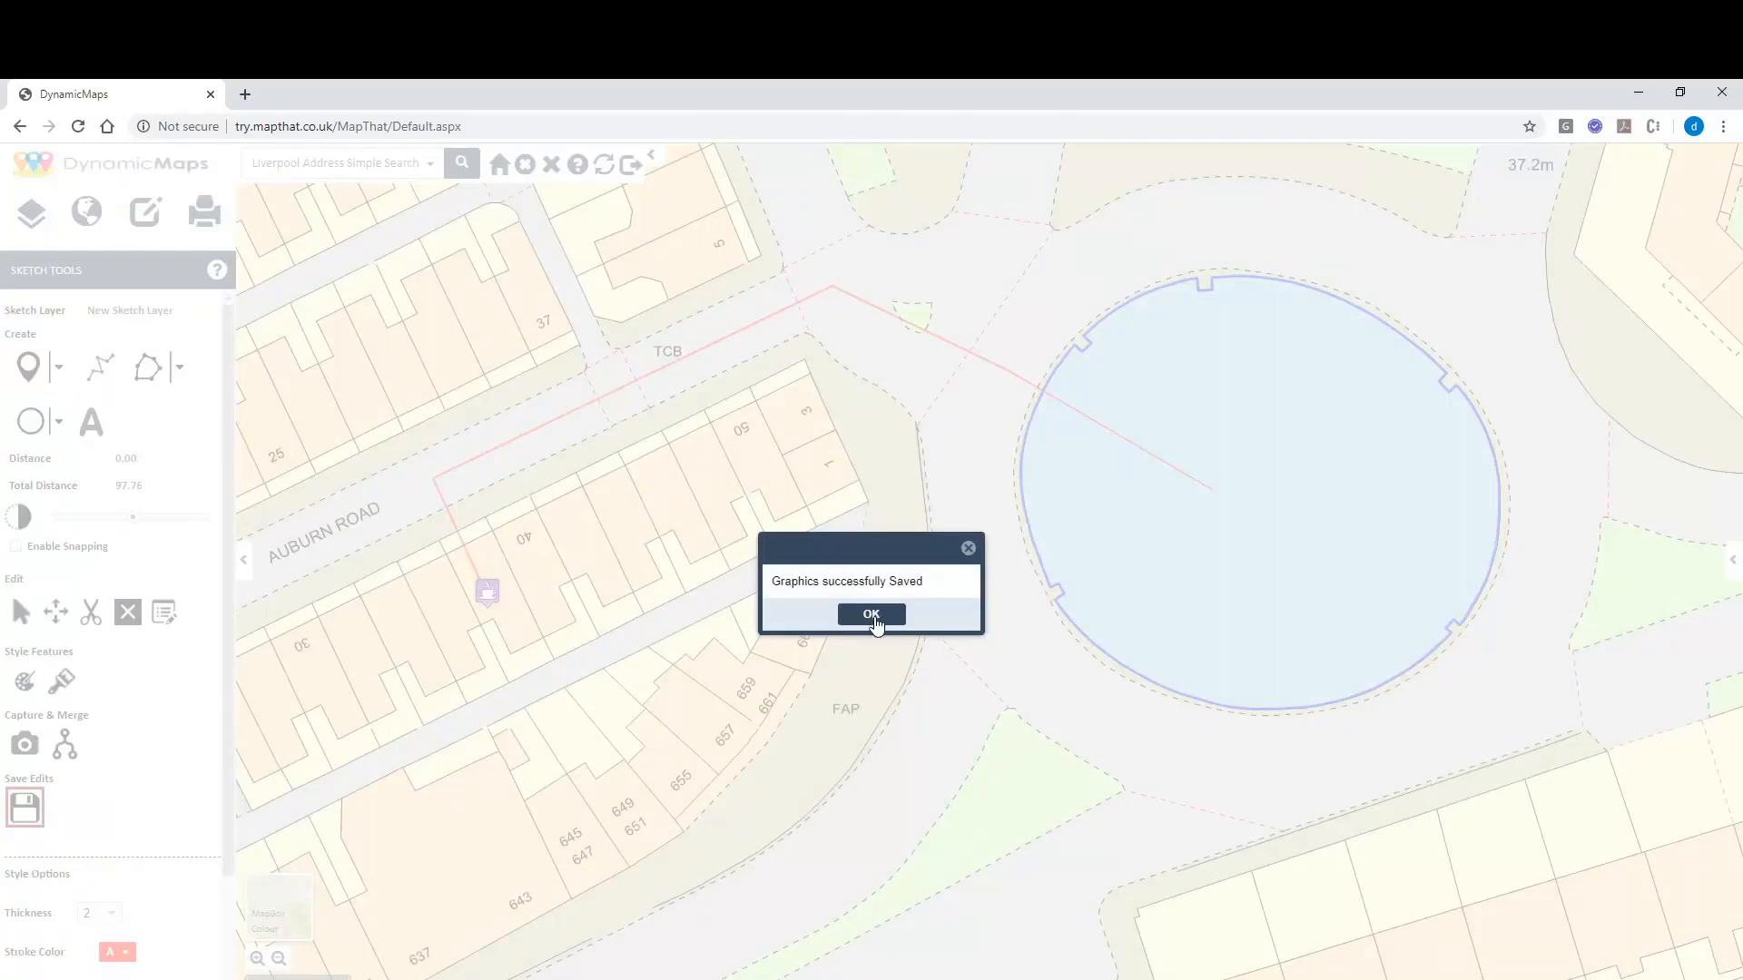
{"action": "left_click", "coordinate": [872, 616]}
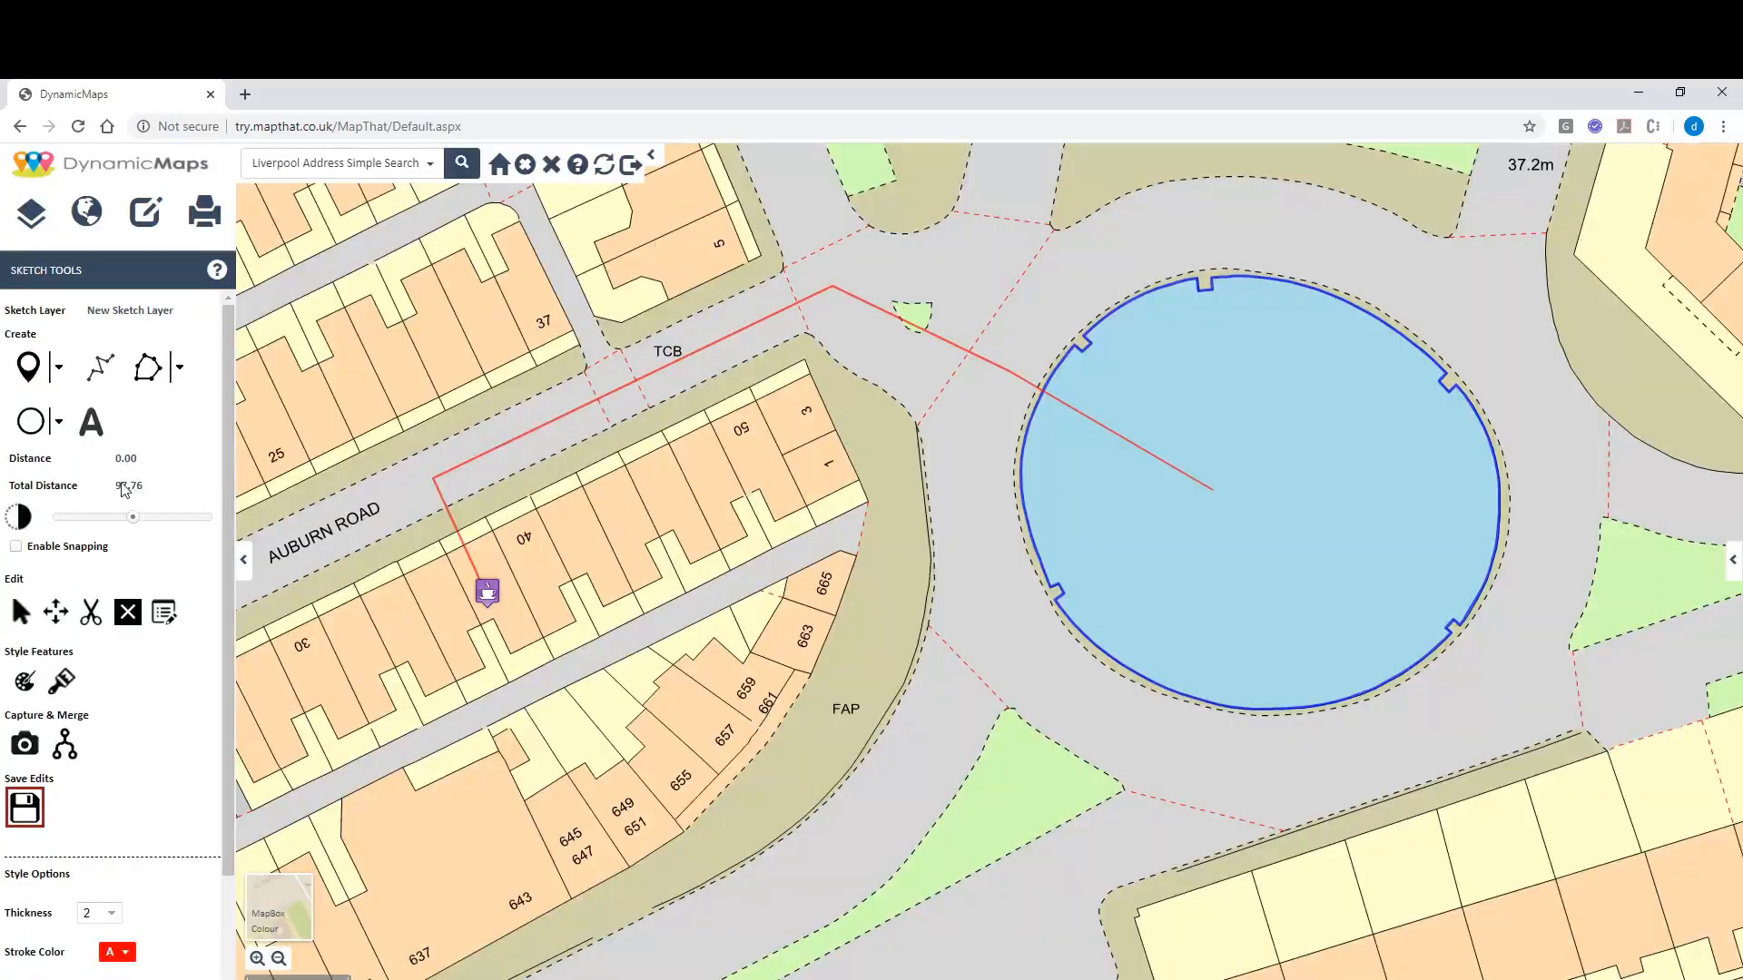
Pick a maroon stroke, light lavender fill and text size 32 in Style Options.
{"action": "scroll", "coordinate": [214, 558], "scroll_direction": "down", "scroll_amount": 2}
{"action": "scroll", "coordinate": [214, 557], "scroll_direction": "down", "scroll_amount": 1}
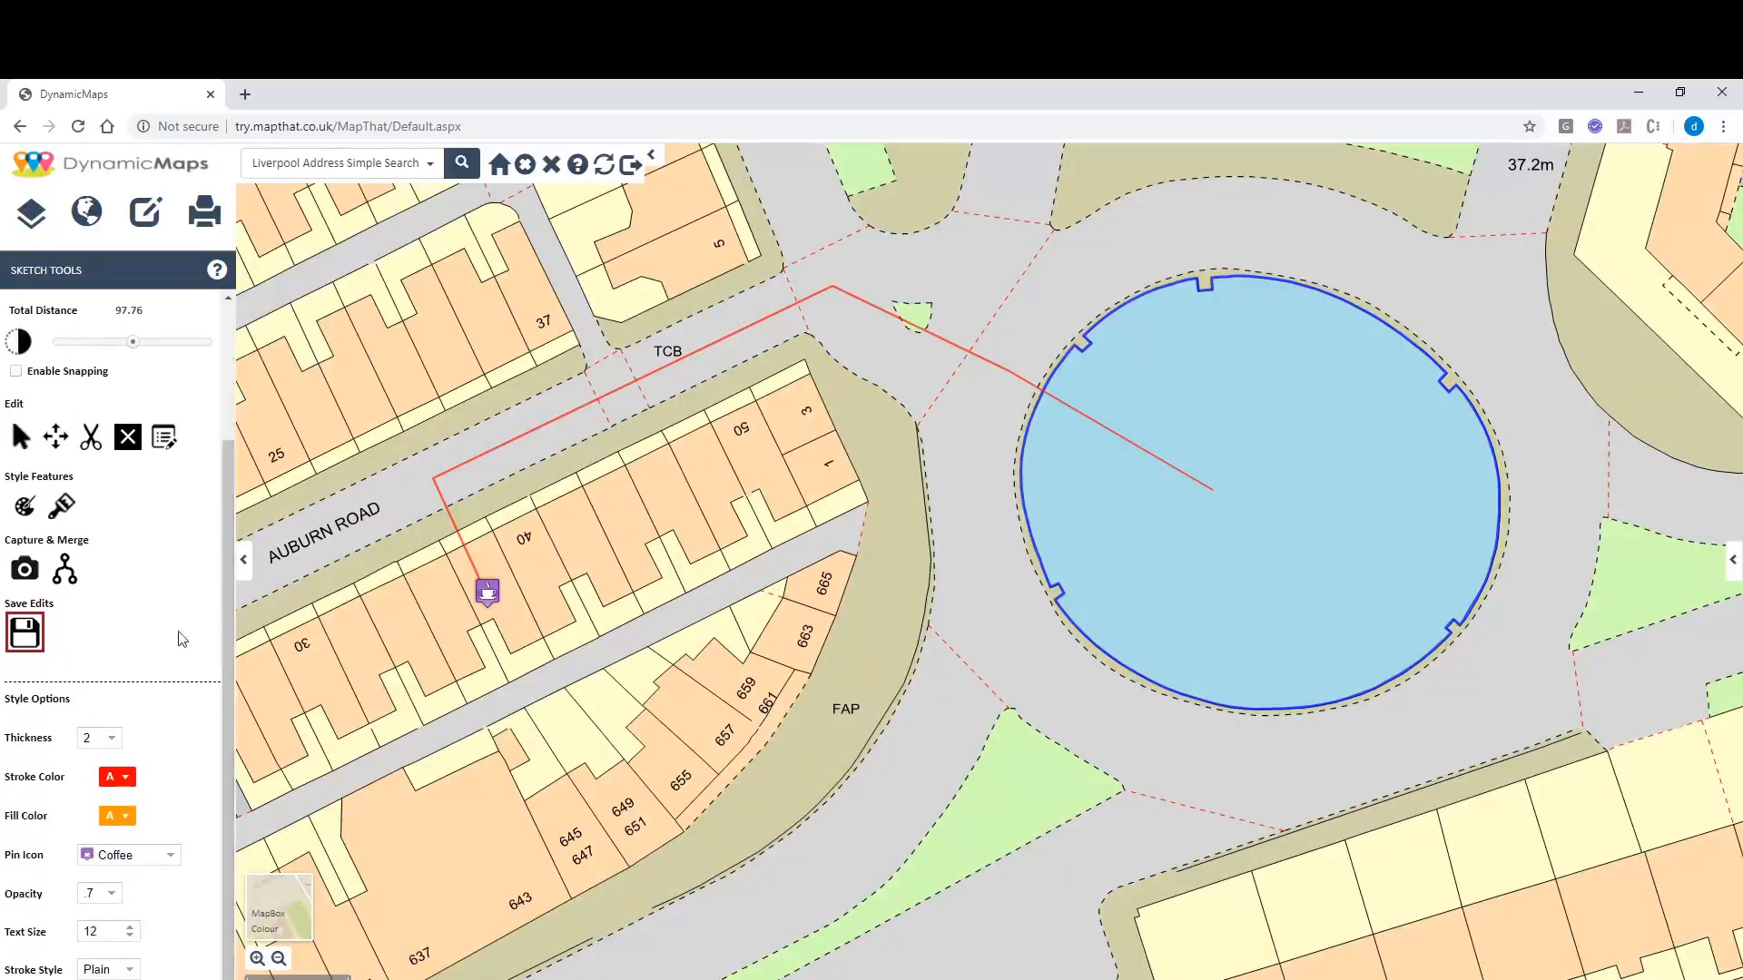
{"action": "left_click", "coordinate": [126, 782]}
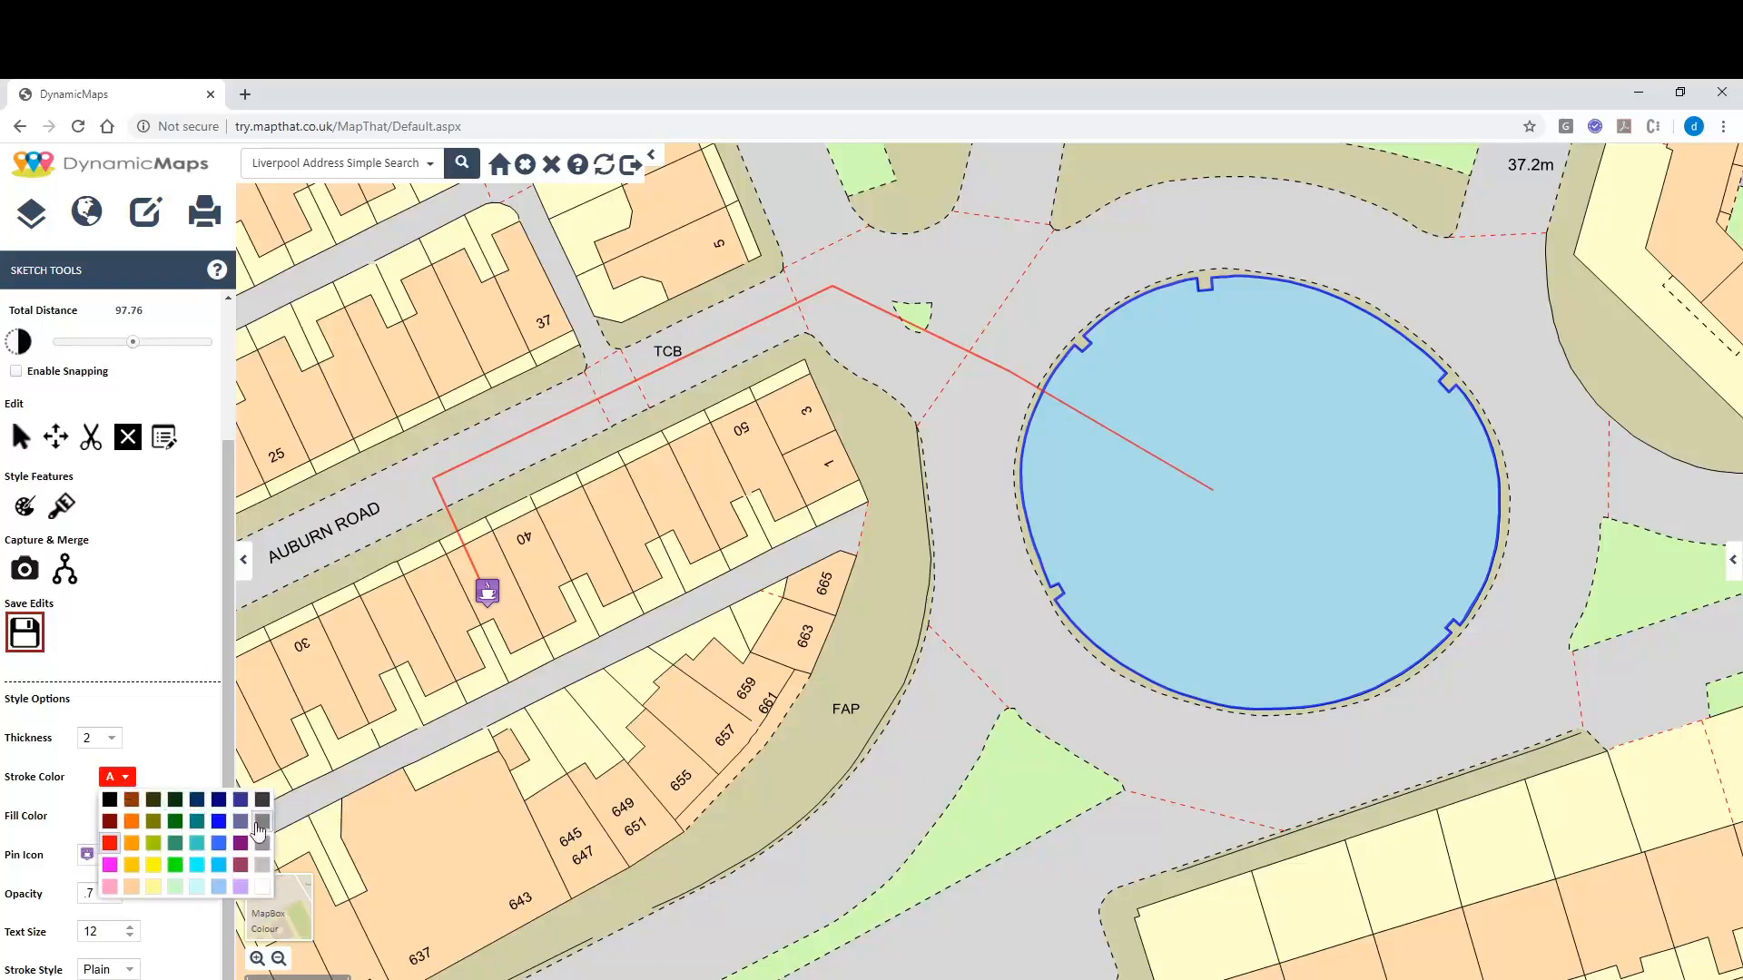
{"action": "left_click", "coordinate": [241, 864]}
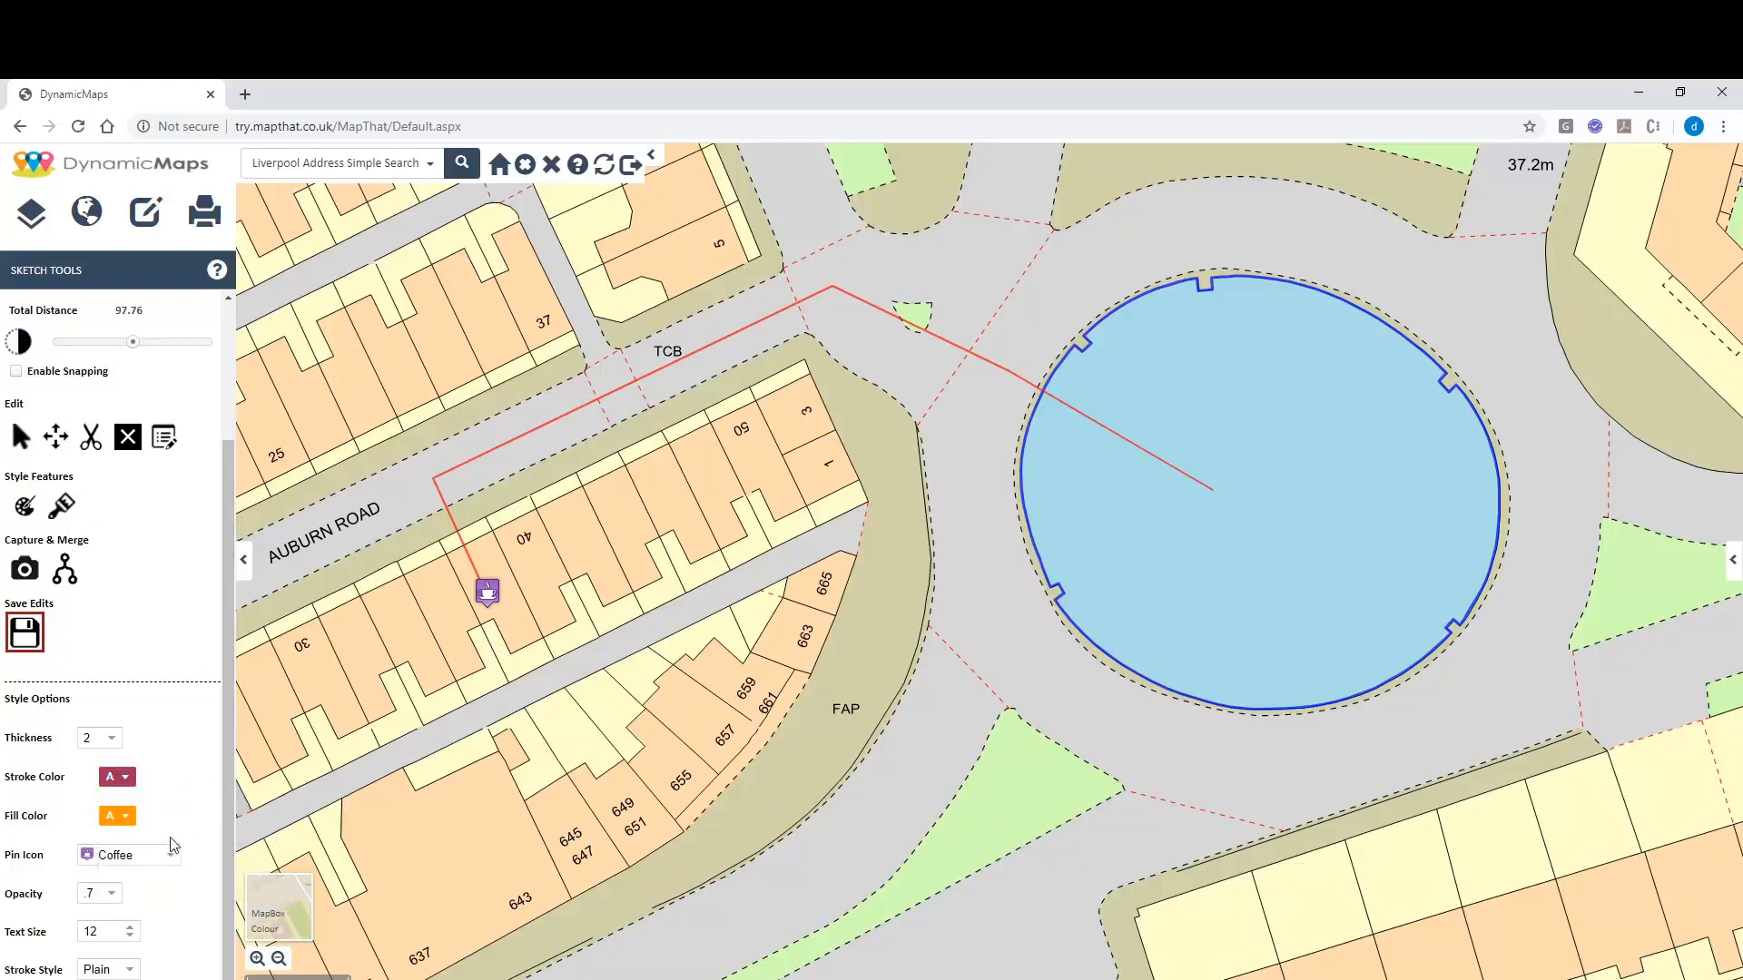
{"action": "left_click", "coordinate": [124, 818]}
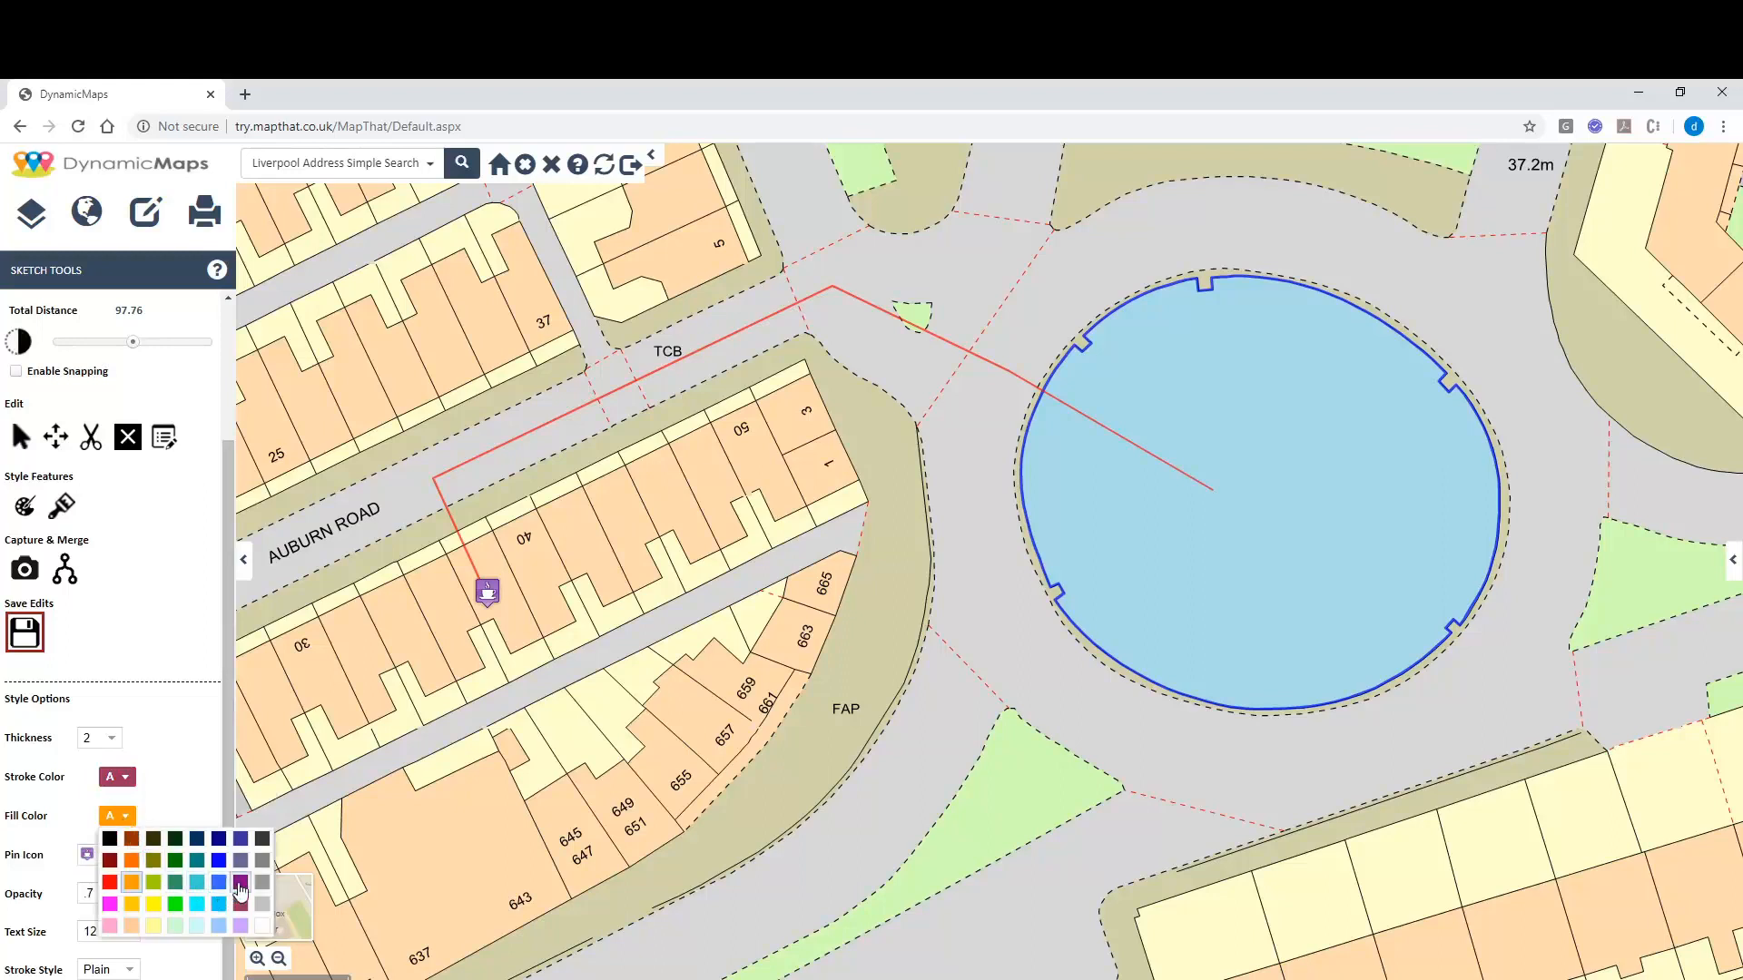
{"action": "left_click", "coordinate": [242, 925]}
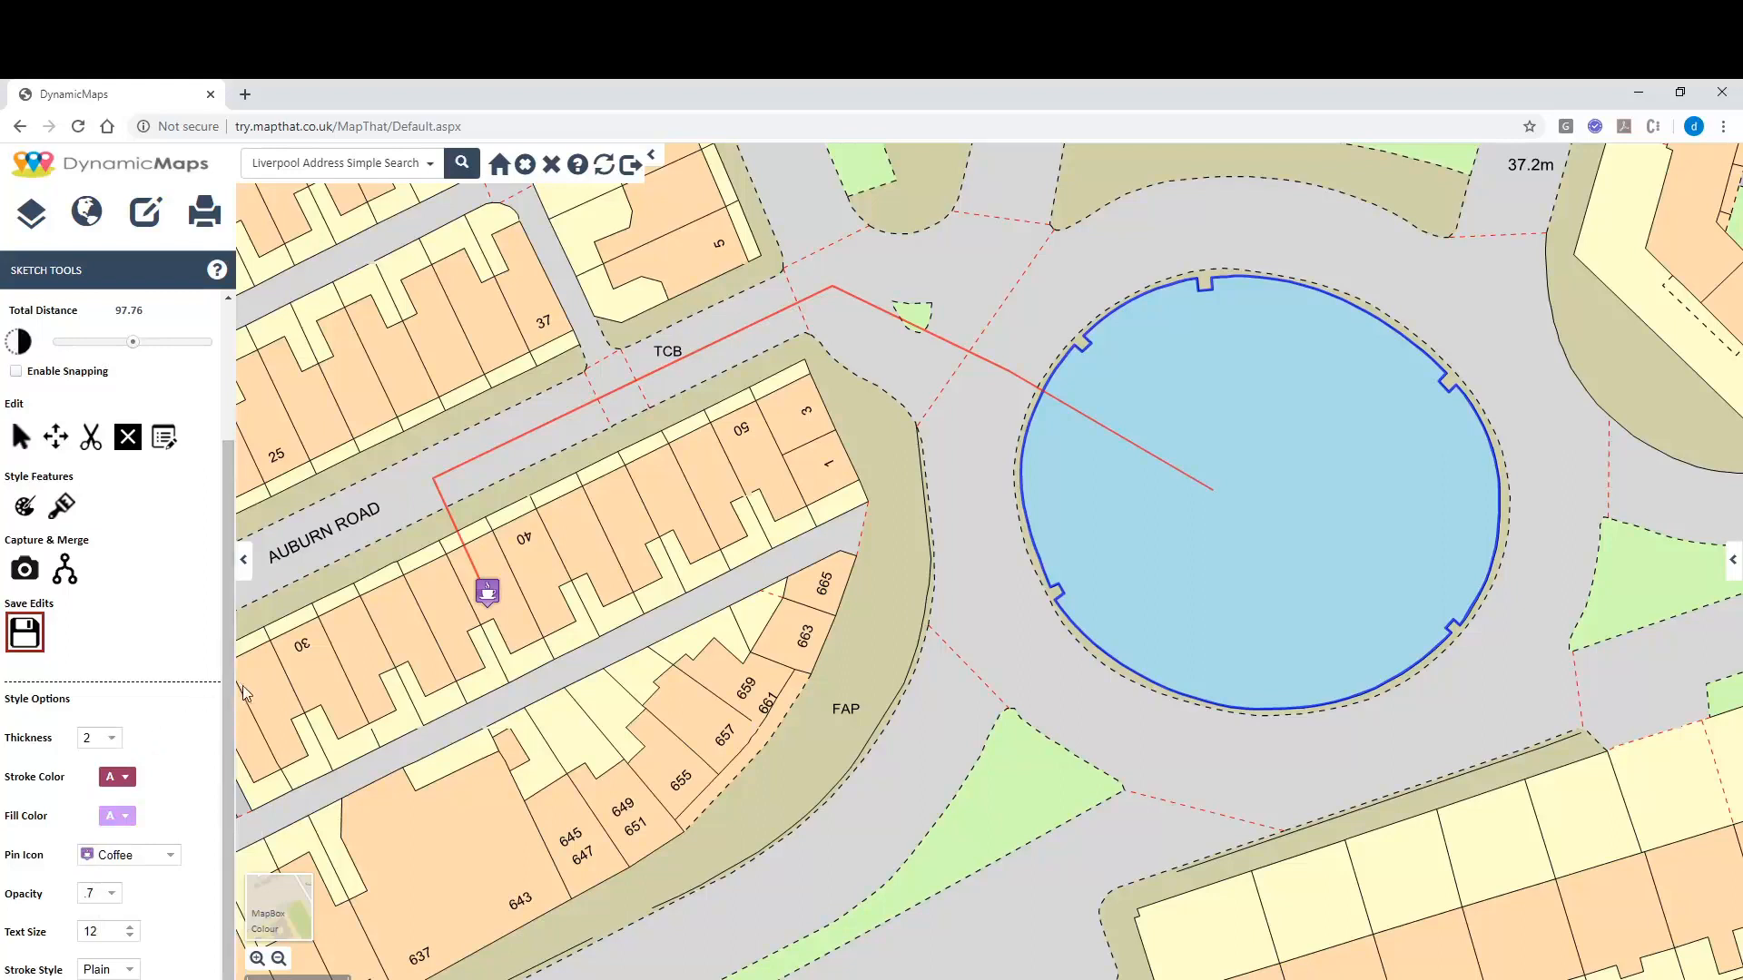
{"action": "left_click", "coordinate": [93, 931]}
{"action": "left_click_drag", "start_coordinate": [93, 930], "coordinate": [81, 923]}
{"action": "type", "text": "3"}
{"action": "scroll", "coordinate": [227, 635], "scroll_direction": "up", "scroll_amount": 2}
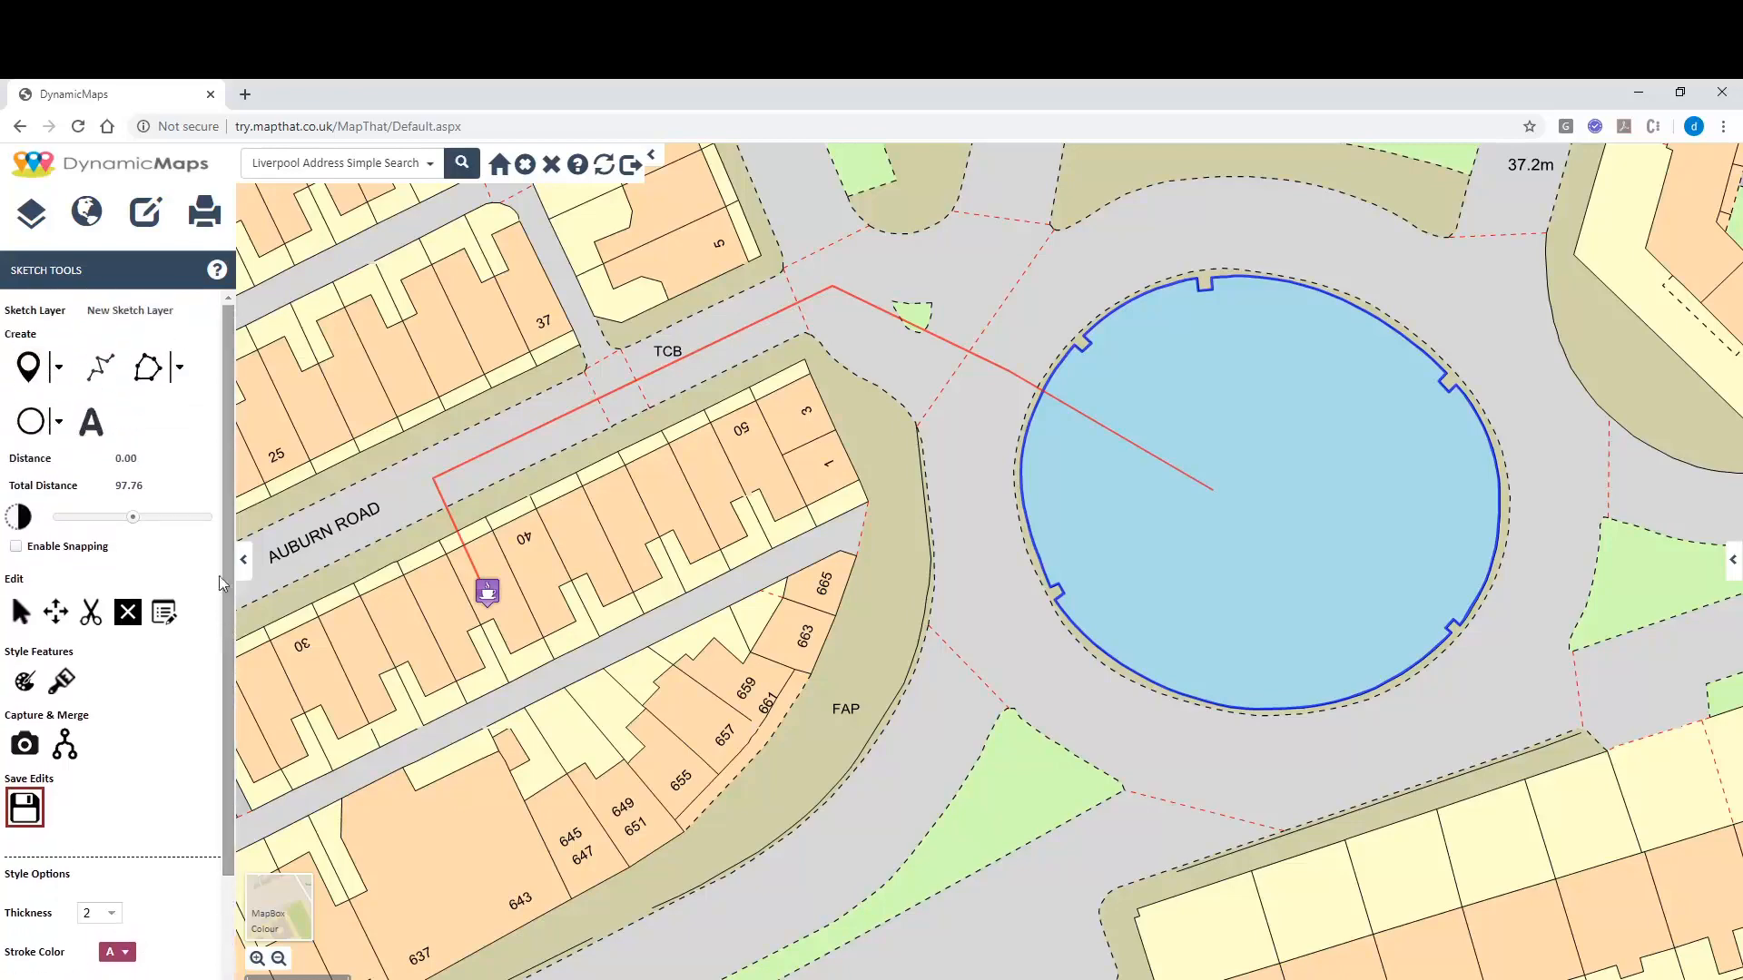
Add the text label 'Roundabout' at the centre of the blue circle and save the graphics.
{"action": "left_click", "coordinate": [98, 429]}
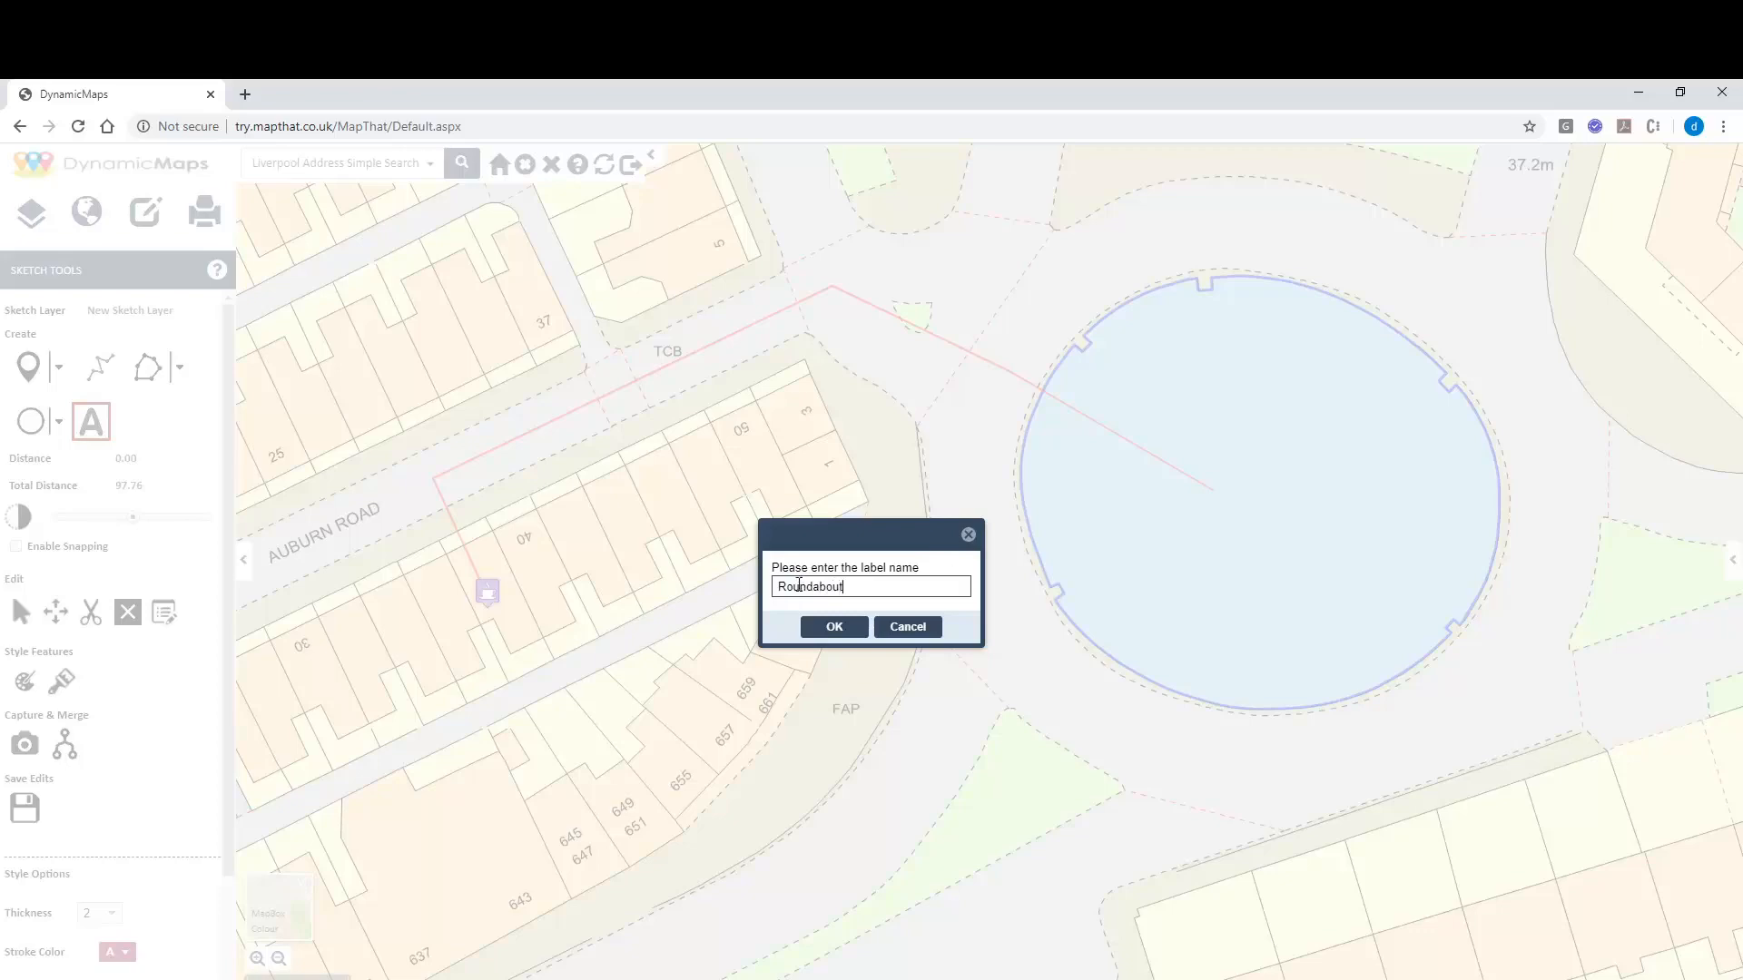
{"action": "left_click", "coordinate": [833, 625]}
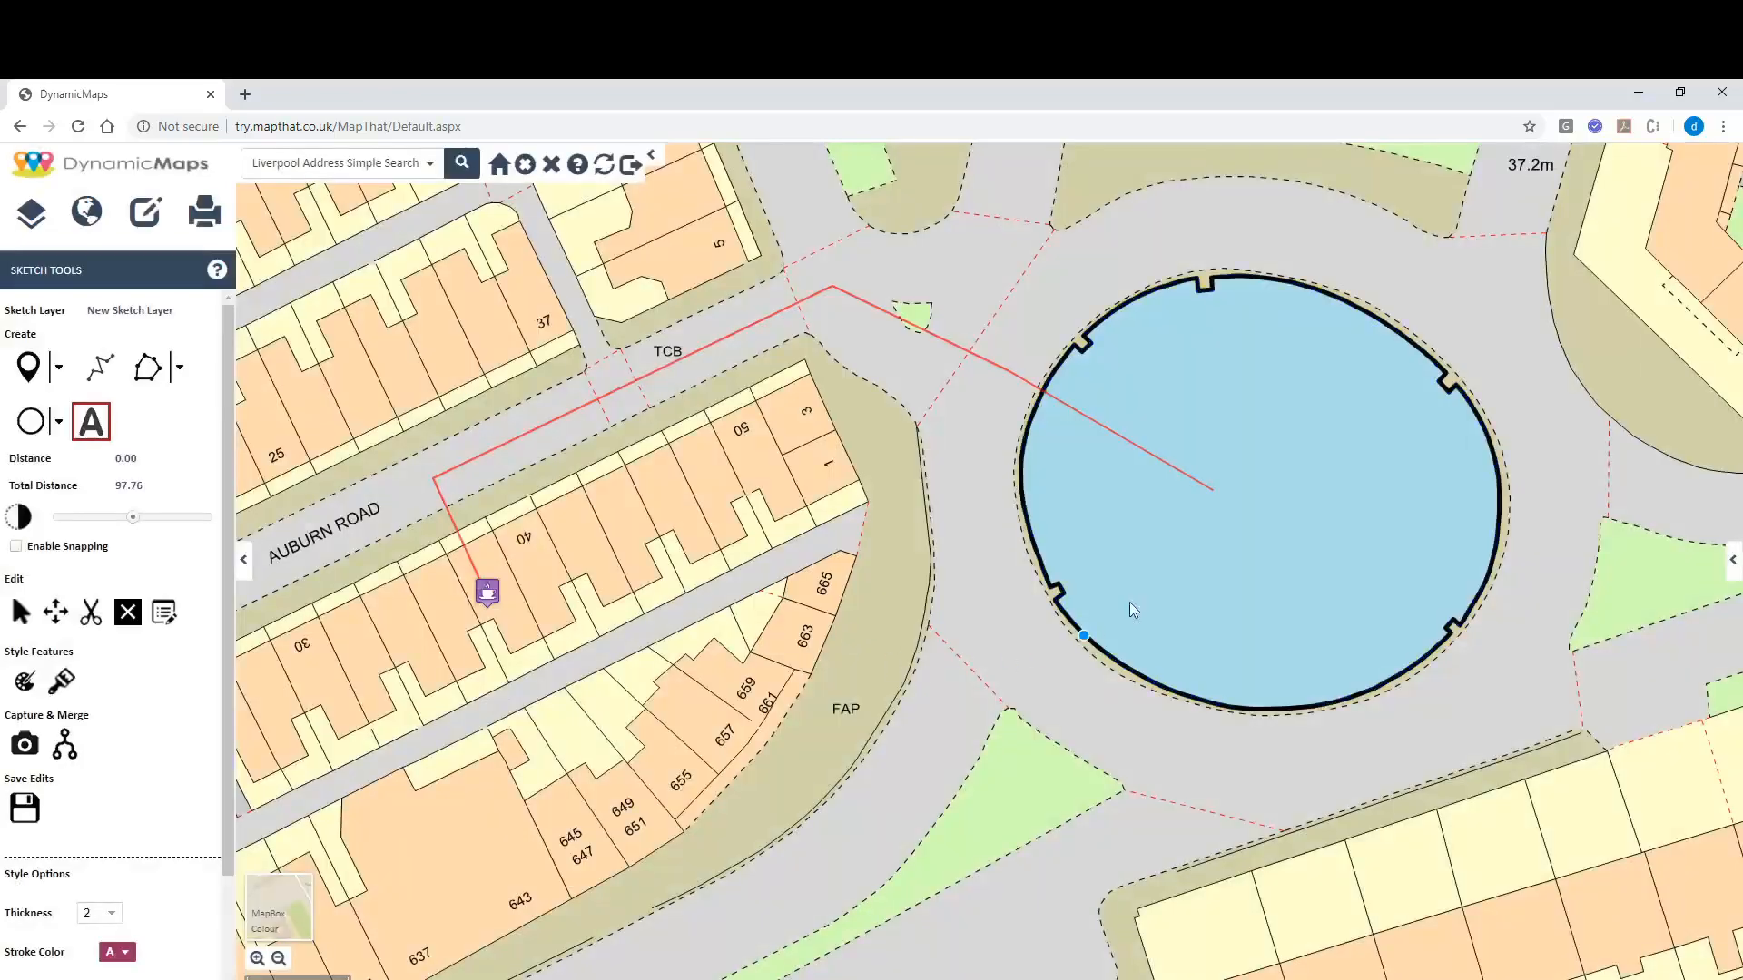
{"action": "left_click", "coordinate": [1228, 490]}
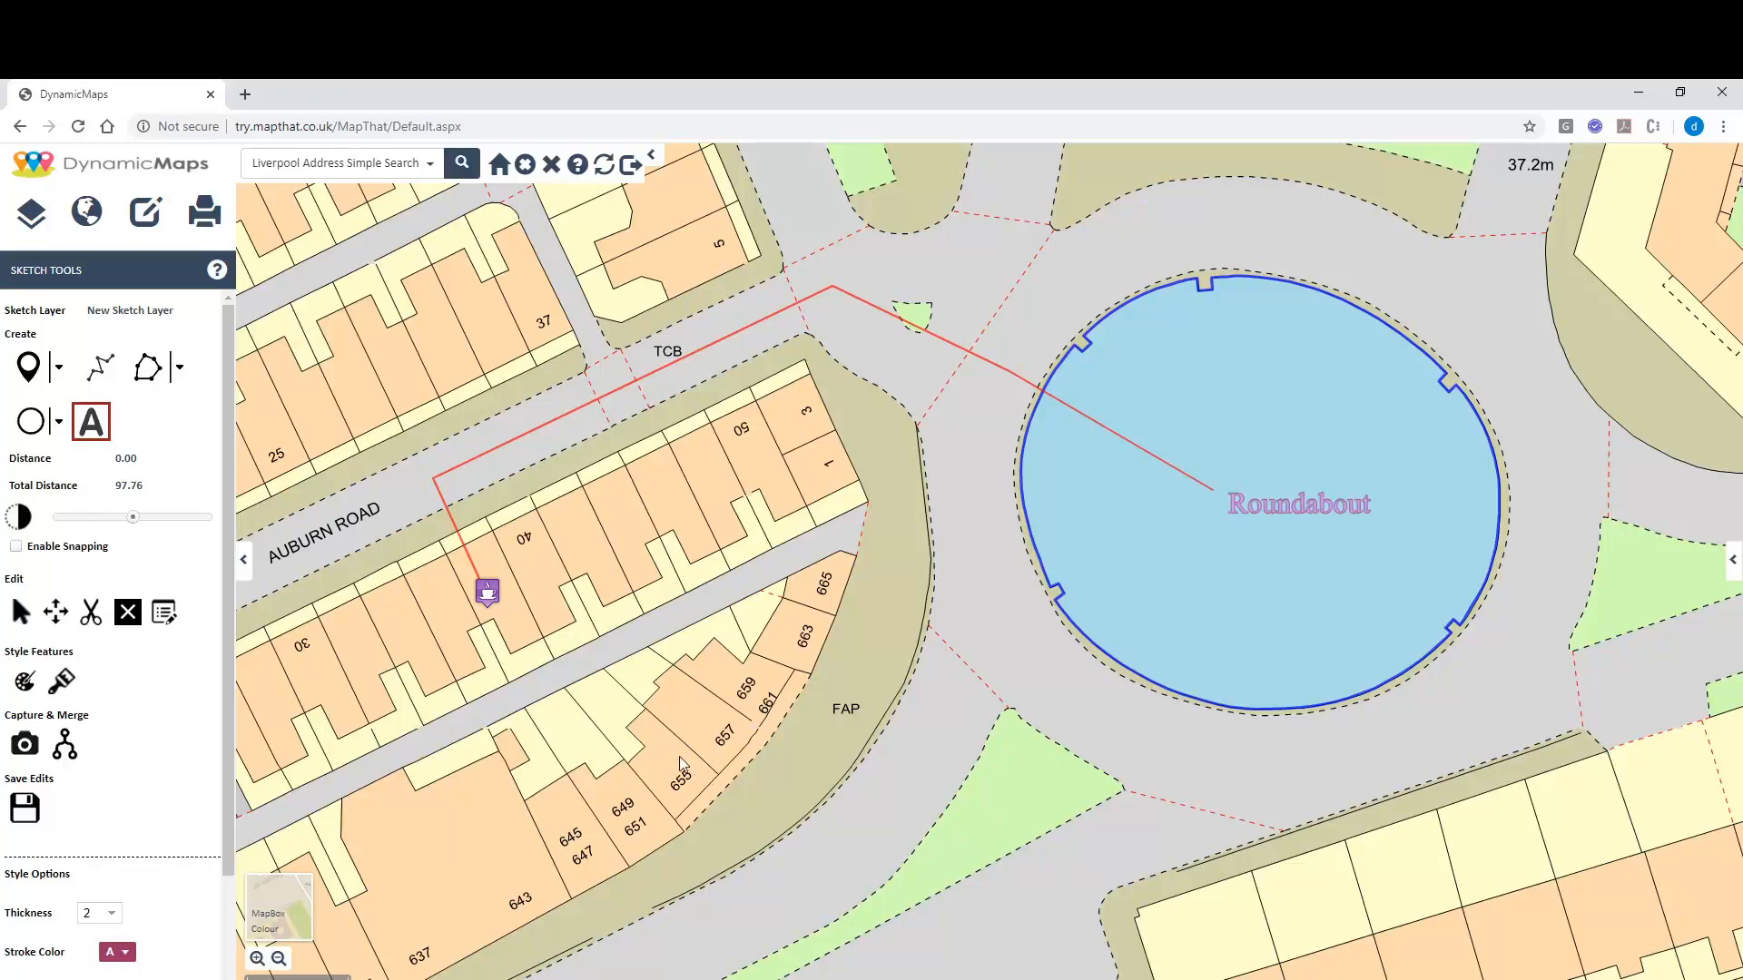
{"action": "left_click", "coordinate": [27, 806]}
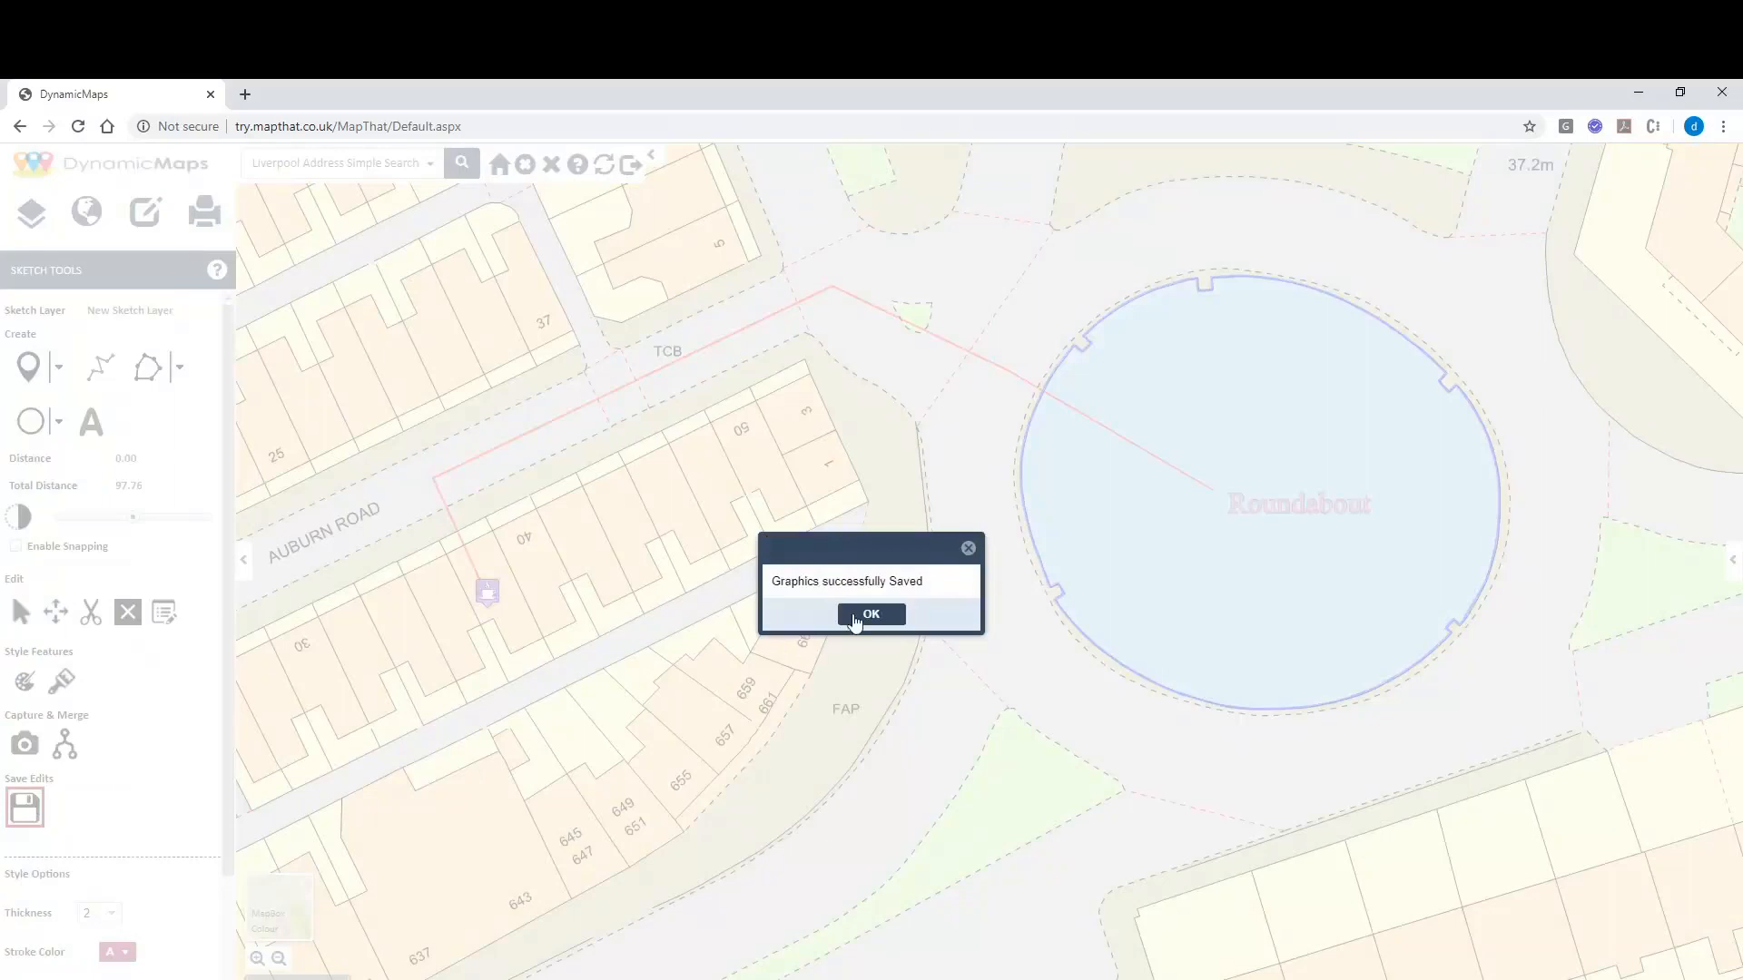
{"action": "left_click", "coordinate": [853, 616]}
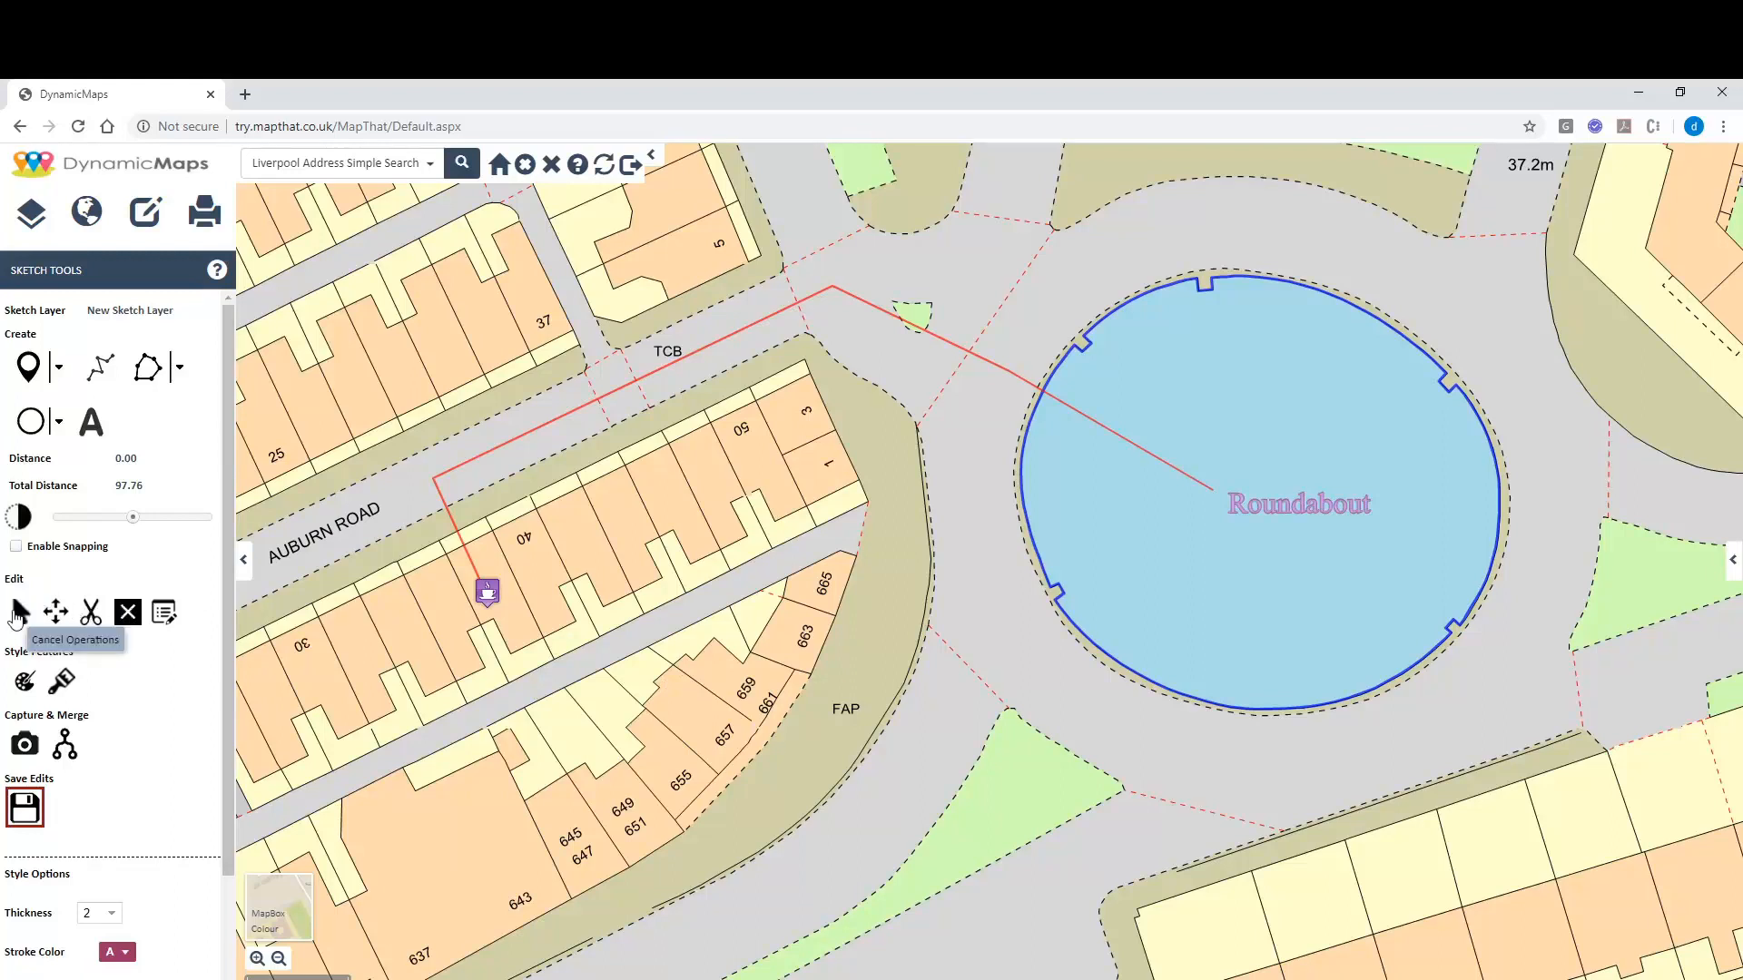
Move the coffee pin beside house 40 and drag the red line's end and corner vertices to follow.
{"action": "left_click", "coordinate": [55, 610]}
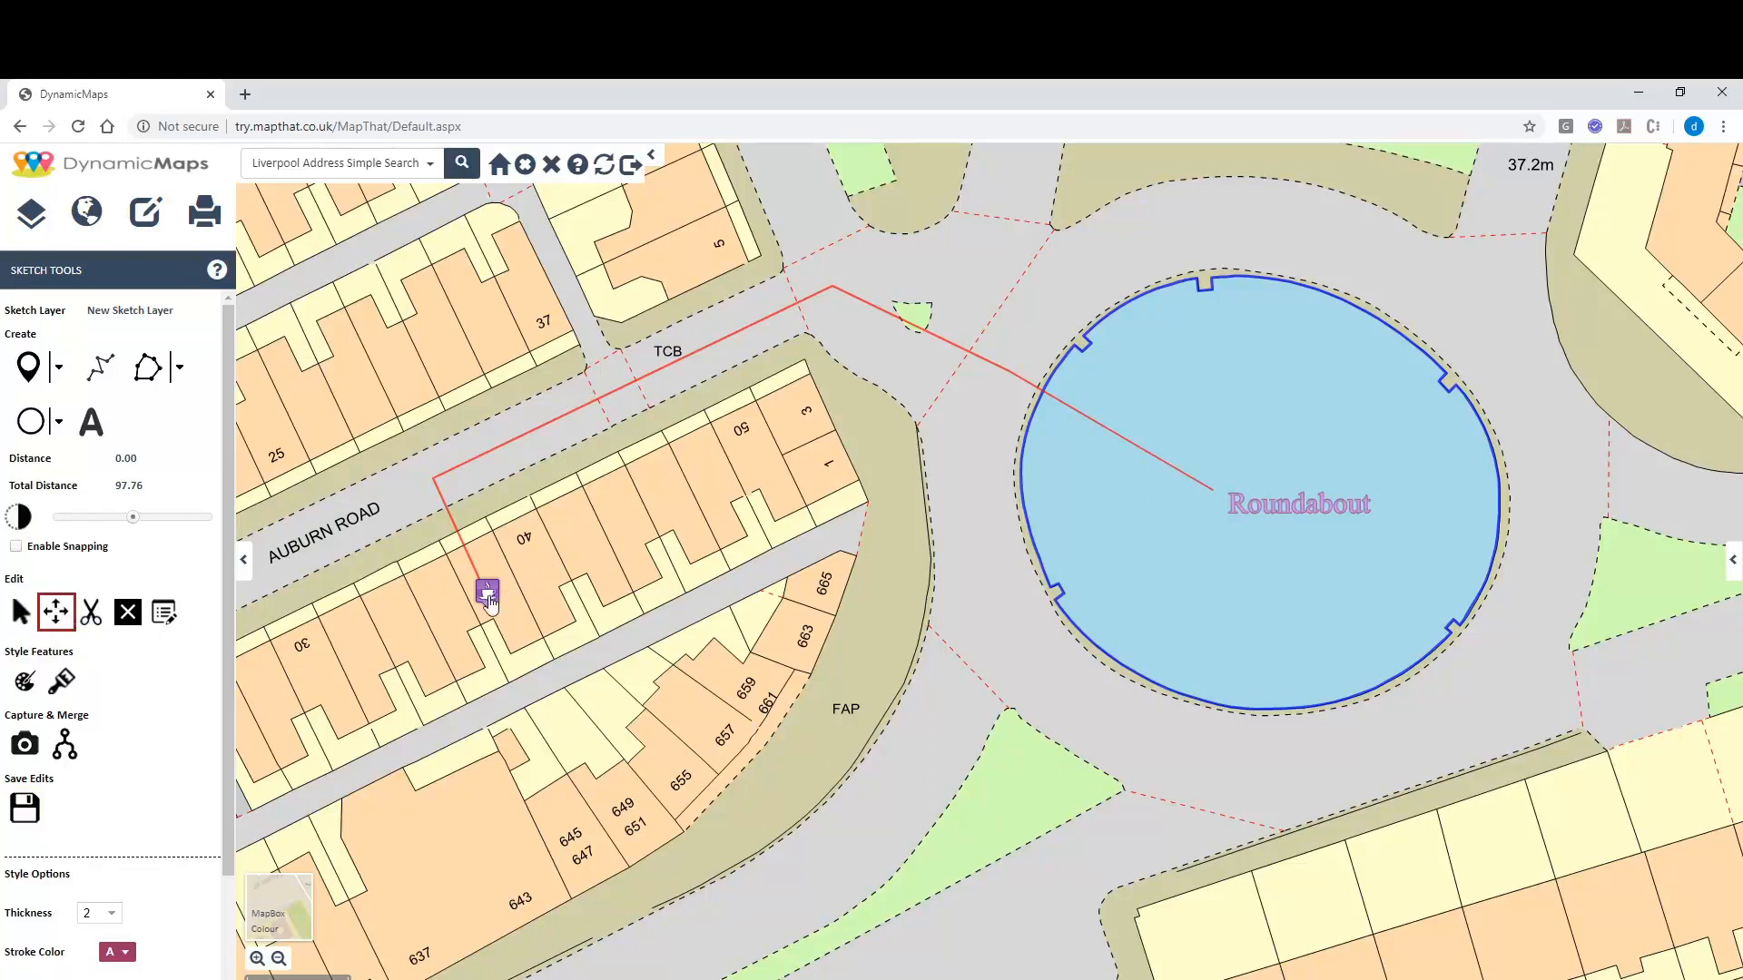
{"action": "left_click_drag", "start_coordinate": [487, 591], "coordinate": [535, 559]}
{"action": "left_click", "coordinate": [91, 612]}
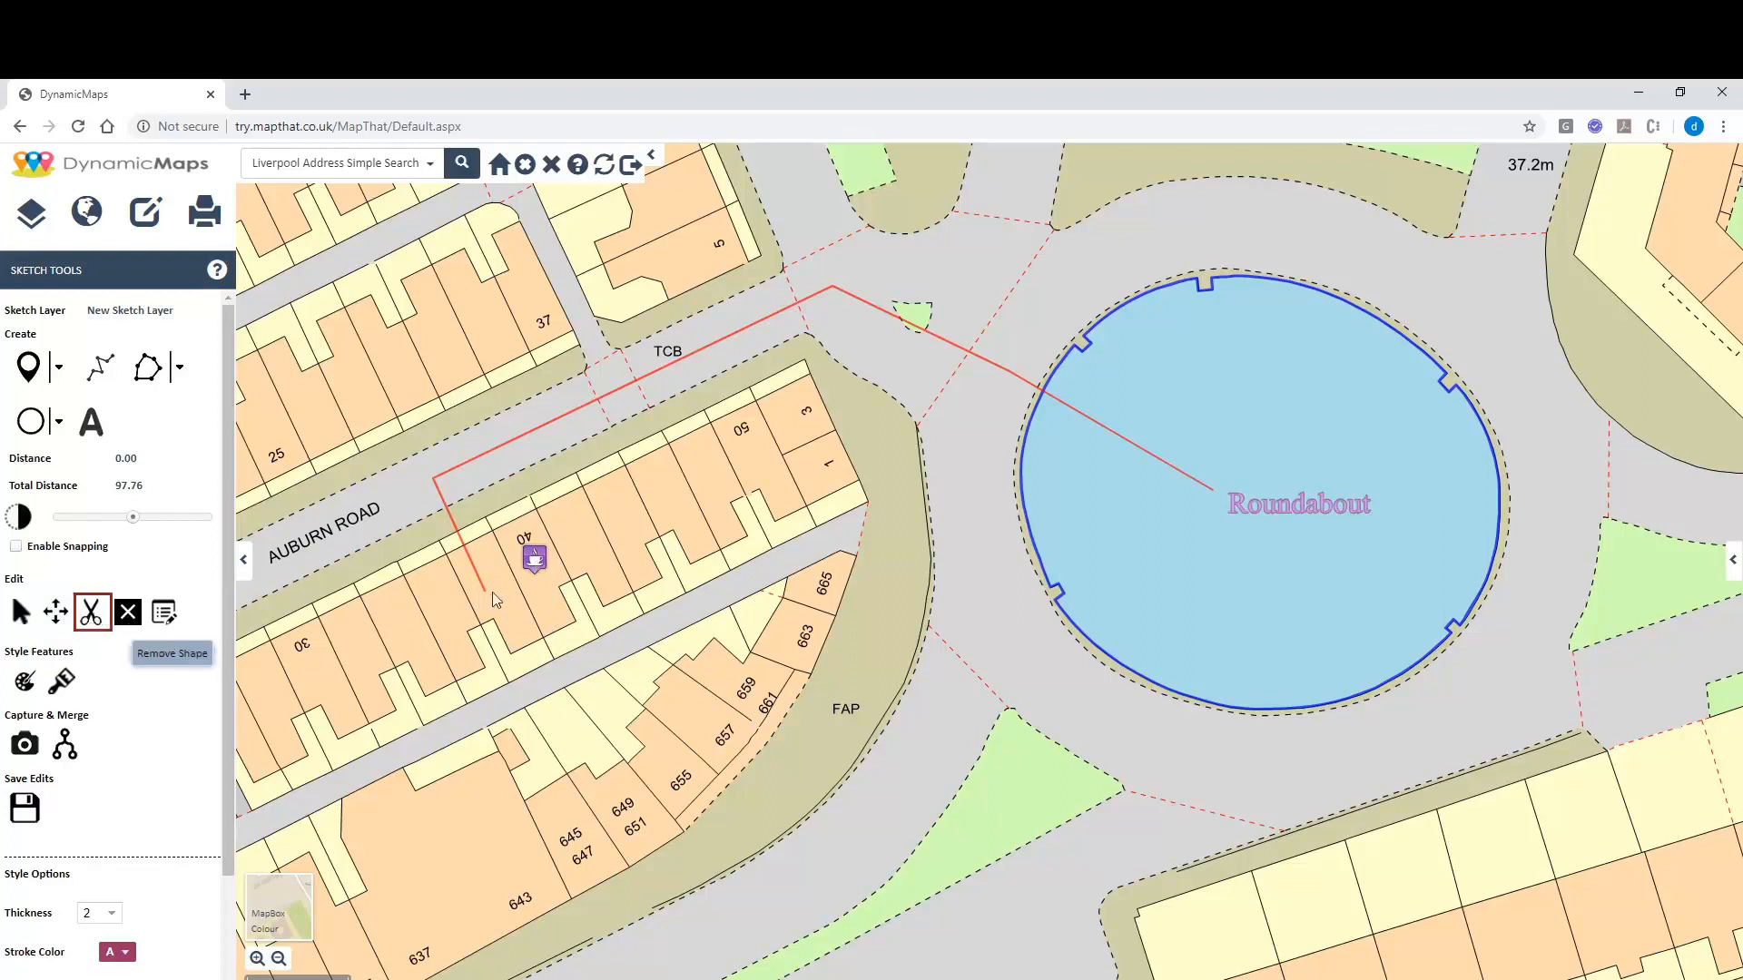
{"action": "left_click", "coordinate": [484, 590]}
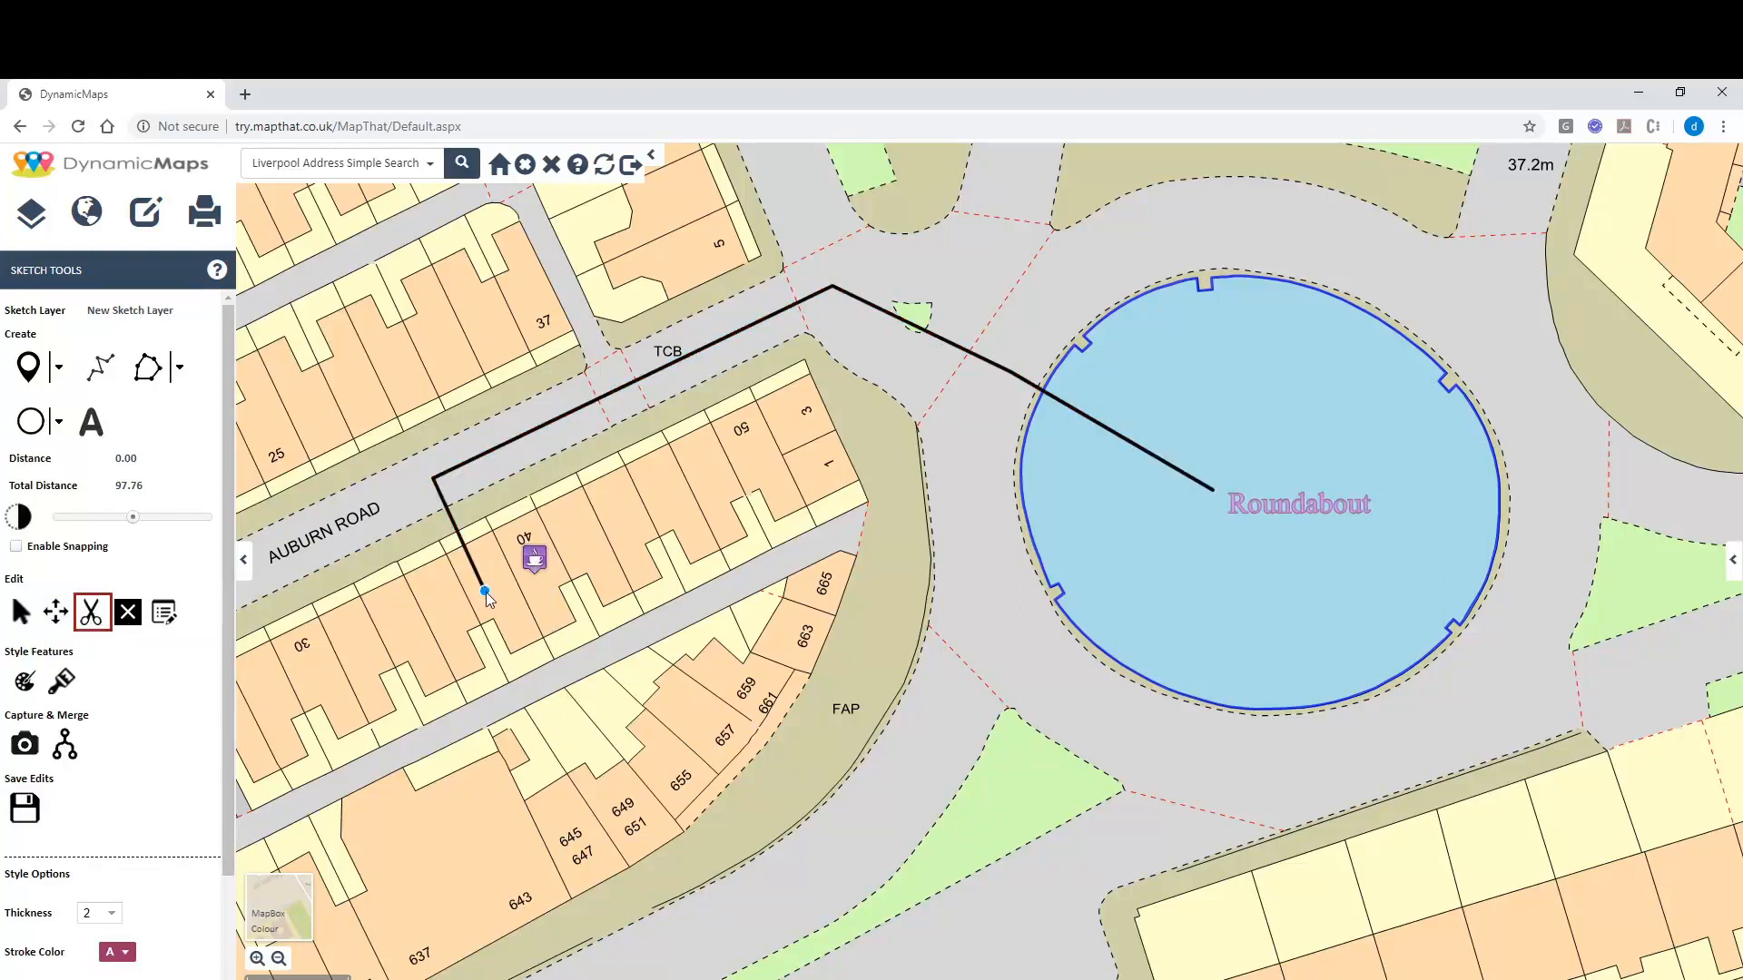
{"action": "left_click_drag", "start_coordinate": [487, 592], "coordinate": [522, 534]}
{"action": "left_click_drag", "start_coordinate": [450, 472], "coordinate": [486, 457]}
{"action": "left_click", "coordinate": [437, 564]}
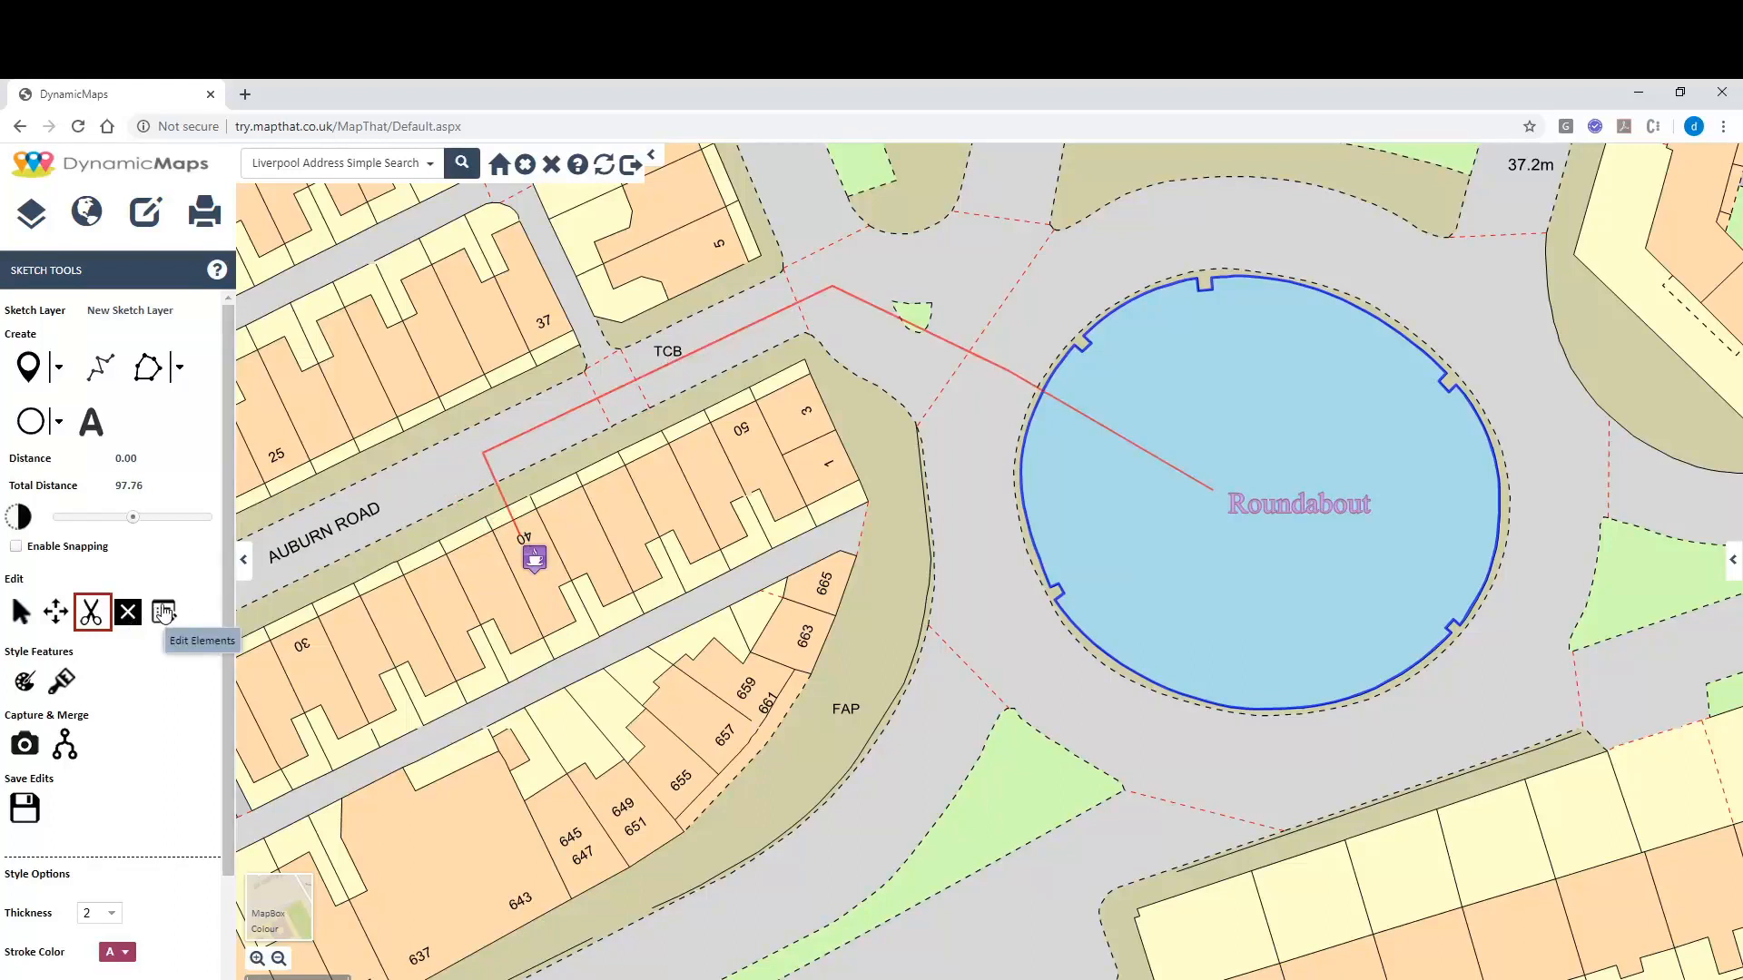
Set the coffee pin's Element Name to 'Coffee Shop' with a person's name as its note, then save the edits.
{"action": "left_click", "coordinate": [164, 613]}
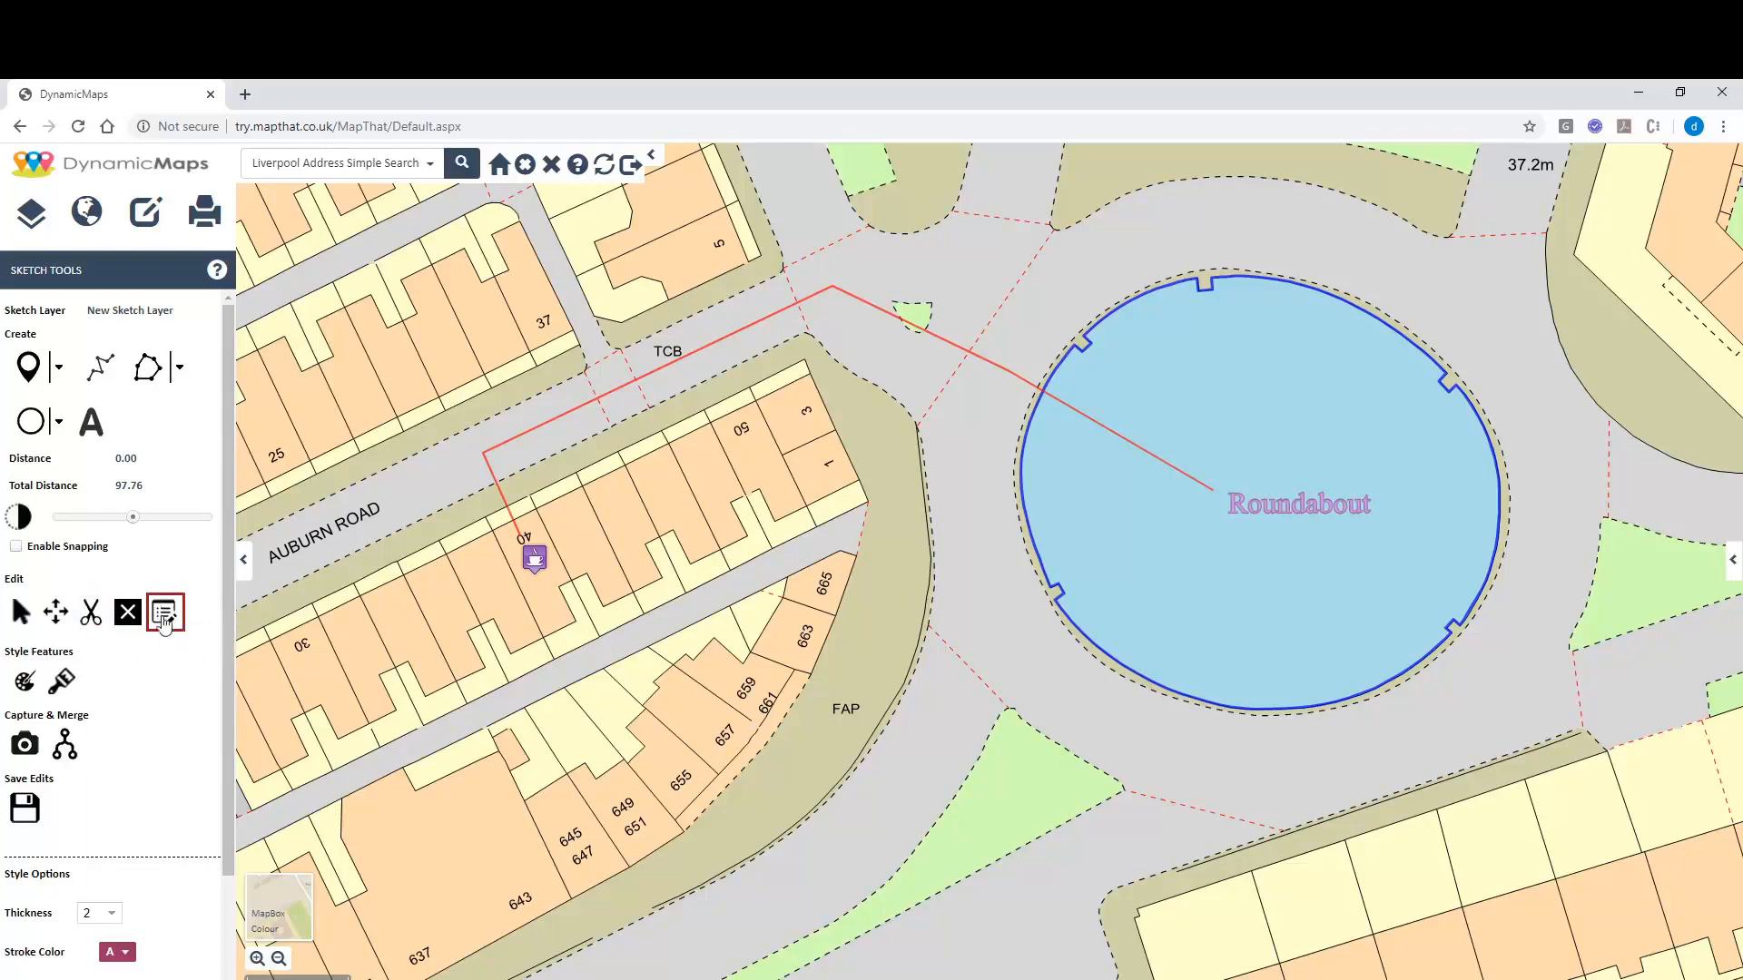
{"action": "left_click", "coordinate": [535, 557]}
{"action": "left_click", "coordinate": [836, 569]}
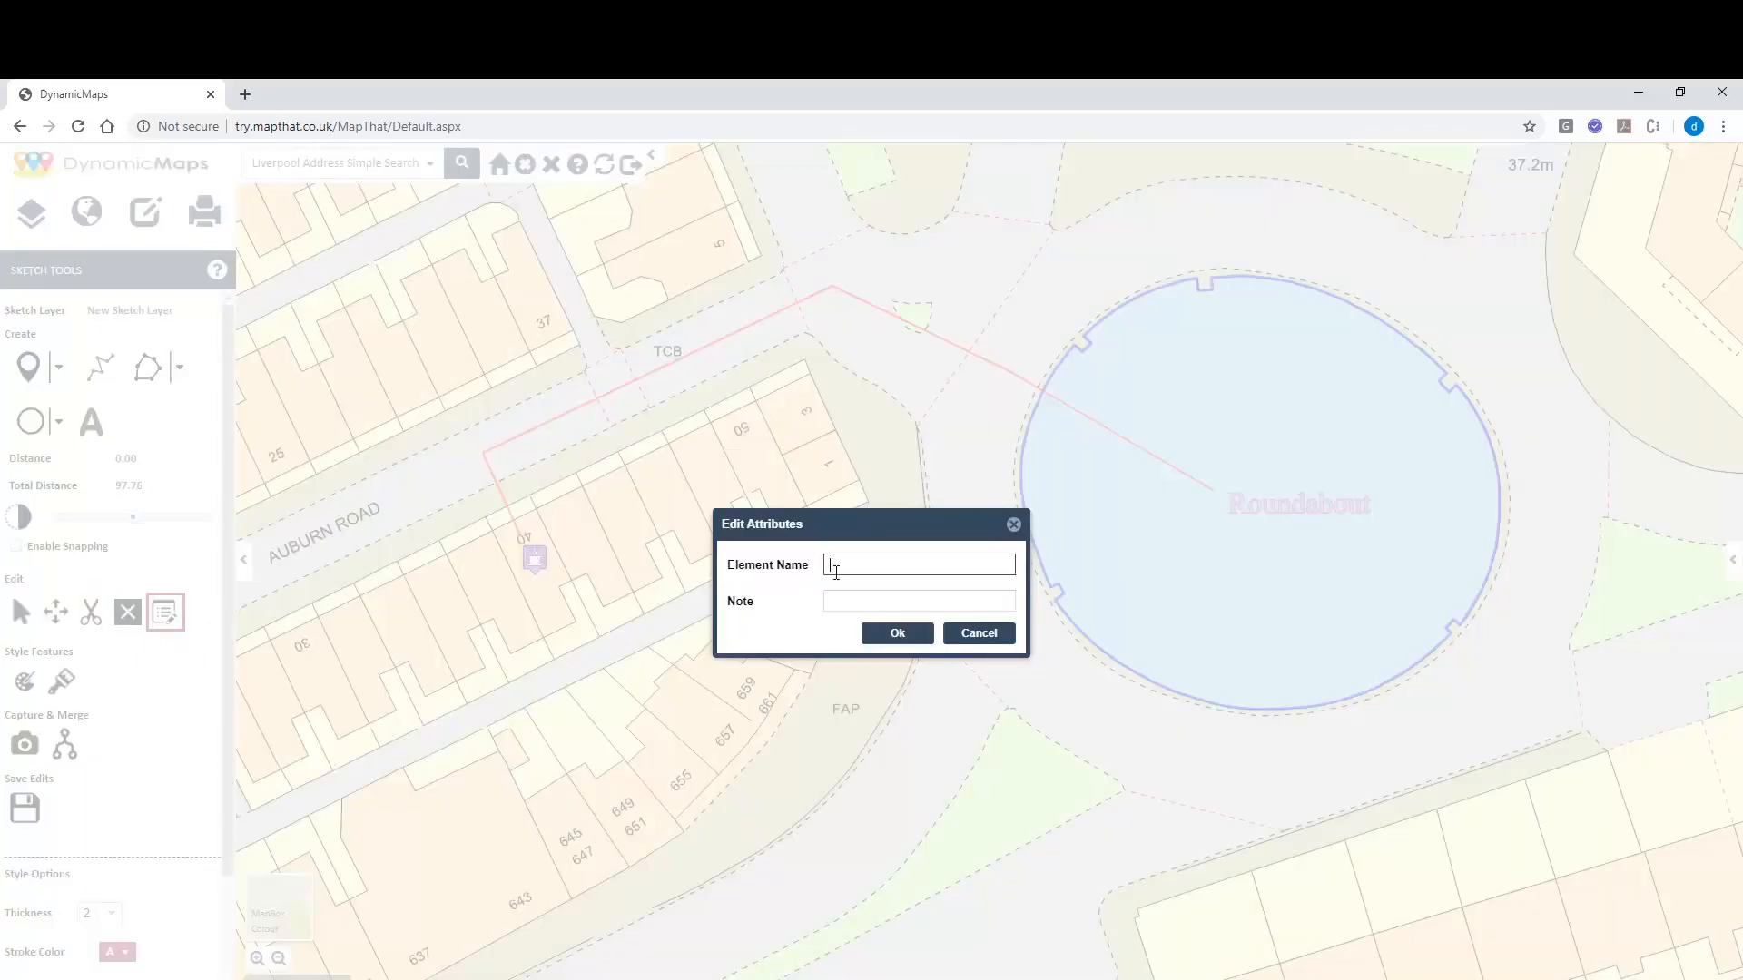
{"action": "type", "text": "Coffee Shop"}
{"action": "left_click", "coordinate": [851, 599]}
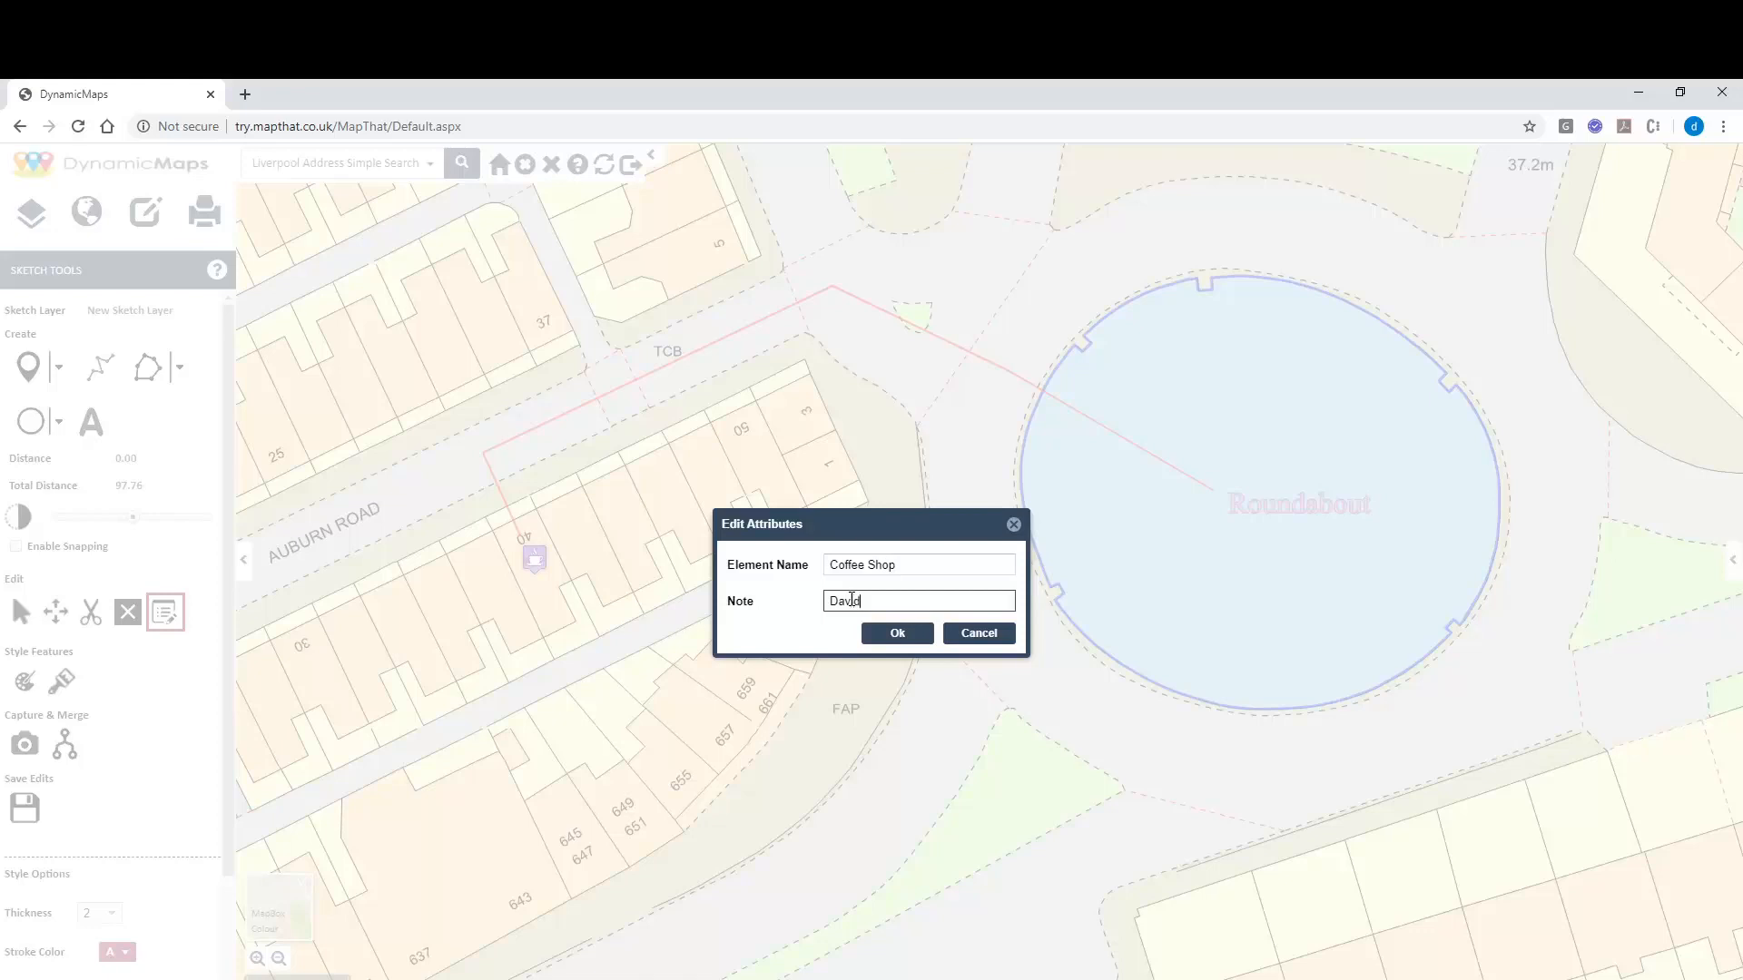
{"action": "left_click", "coordinate": [898, 634]}
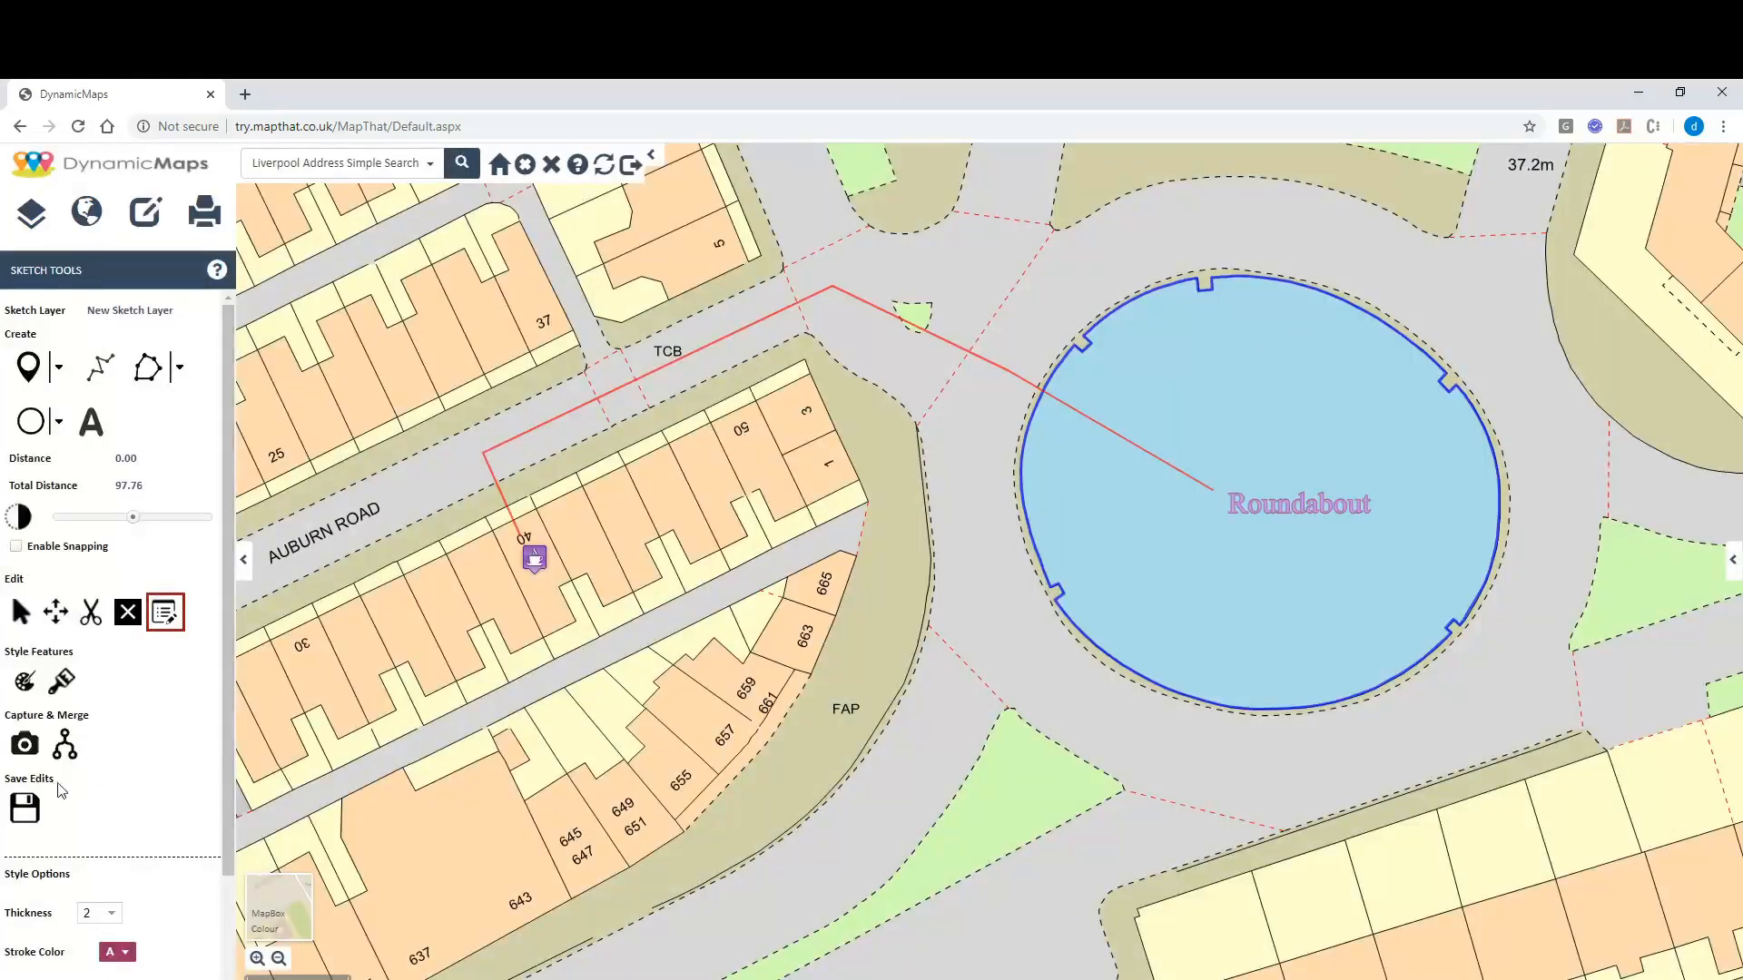
{"action": "left_click", "coordinate": [25, 807]}
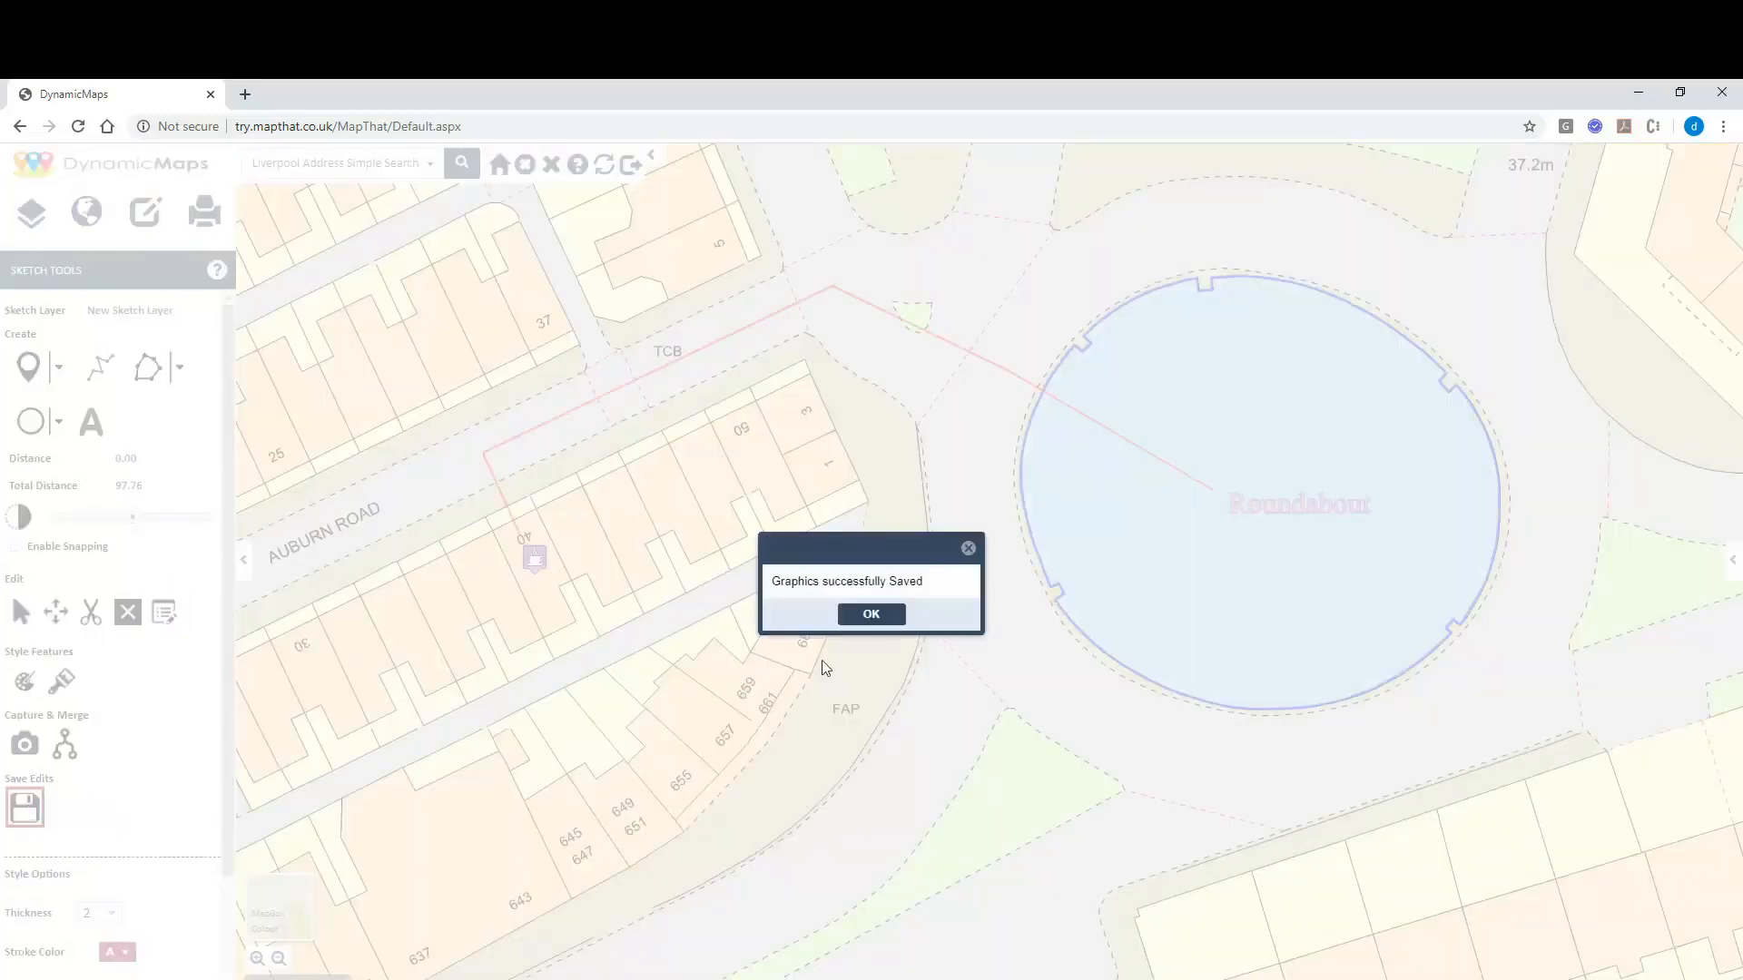
{"action": "left_click", "coordinate": [873, 616]}
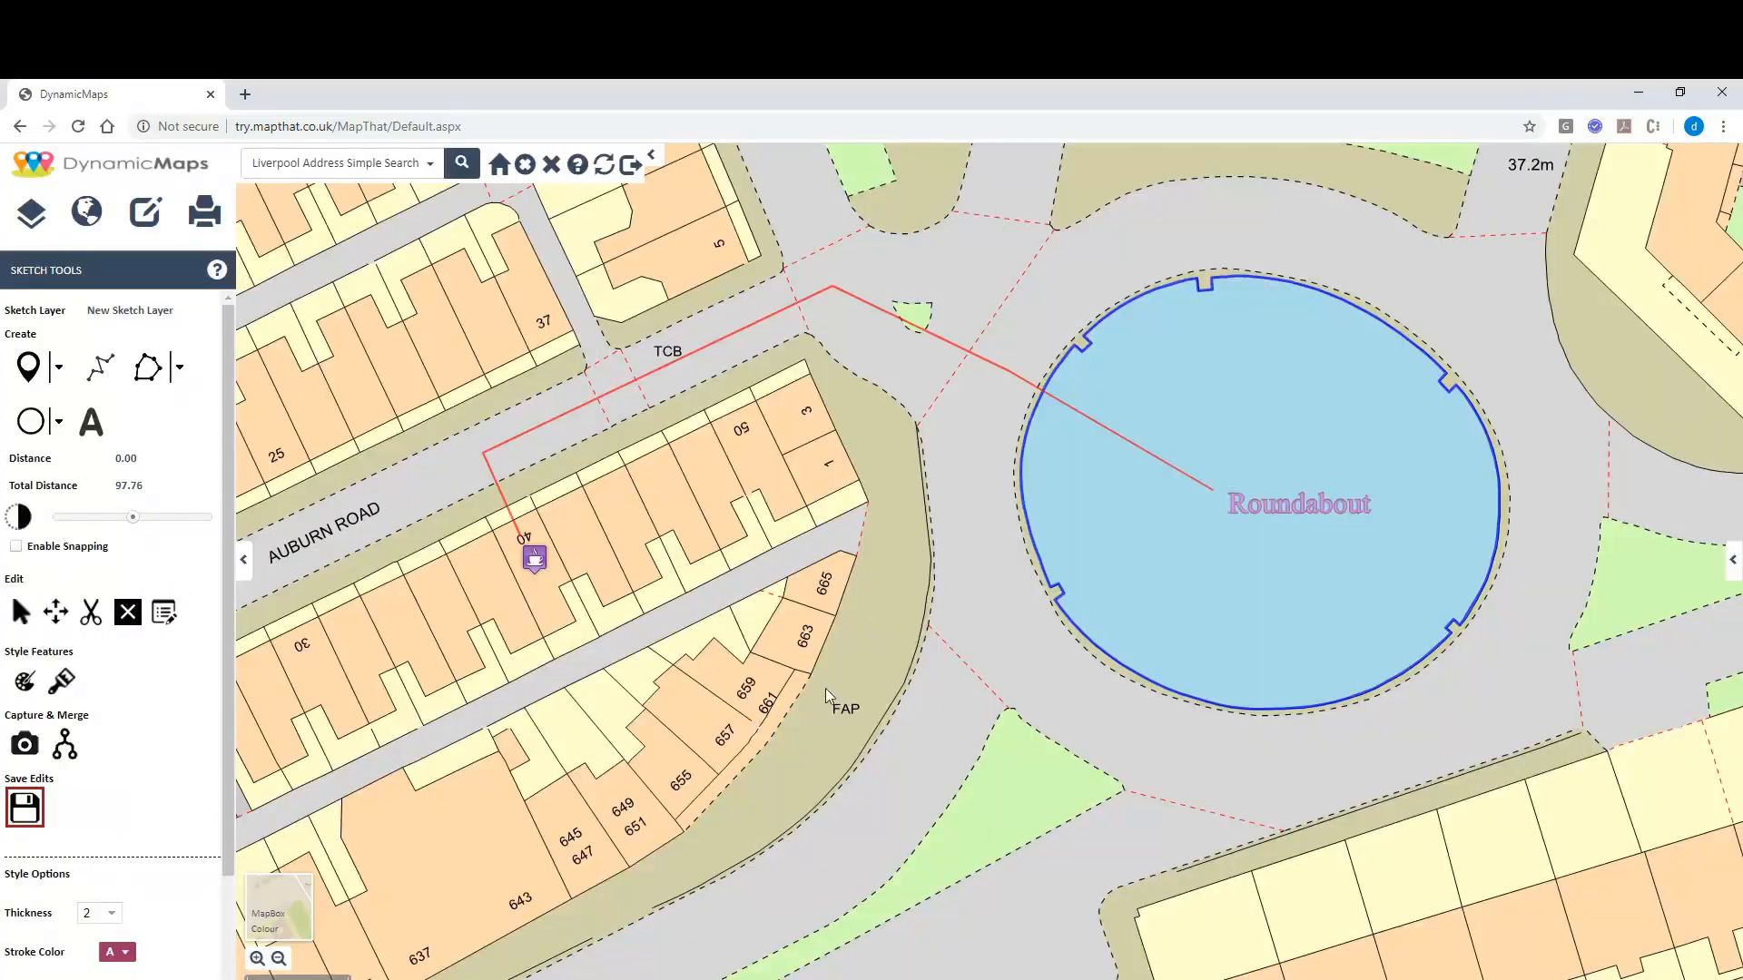